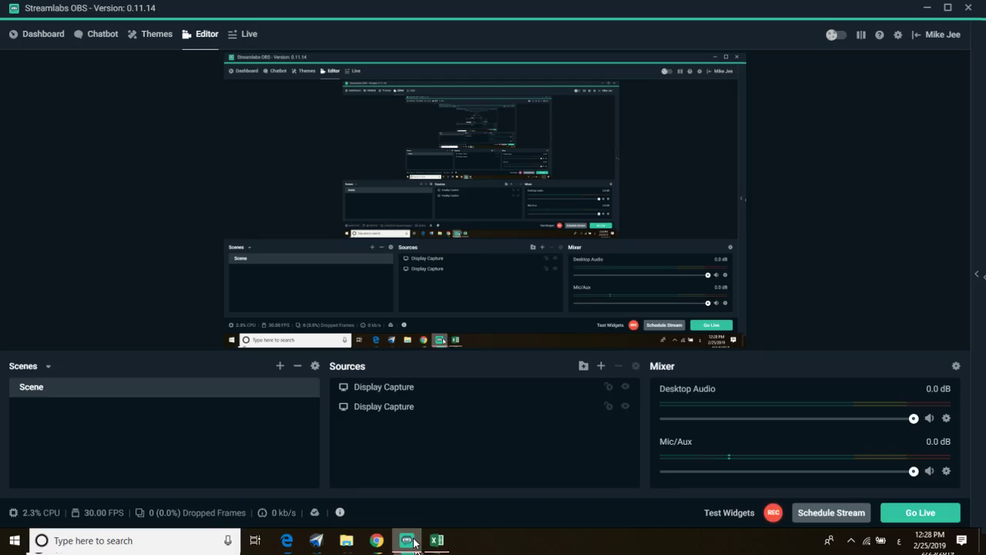
# Step: Bring up the EXCEL WORK 2 workbook and scroll through the Customer Info table
pyautogui.click(414, 543)
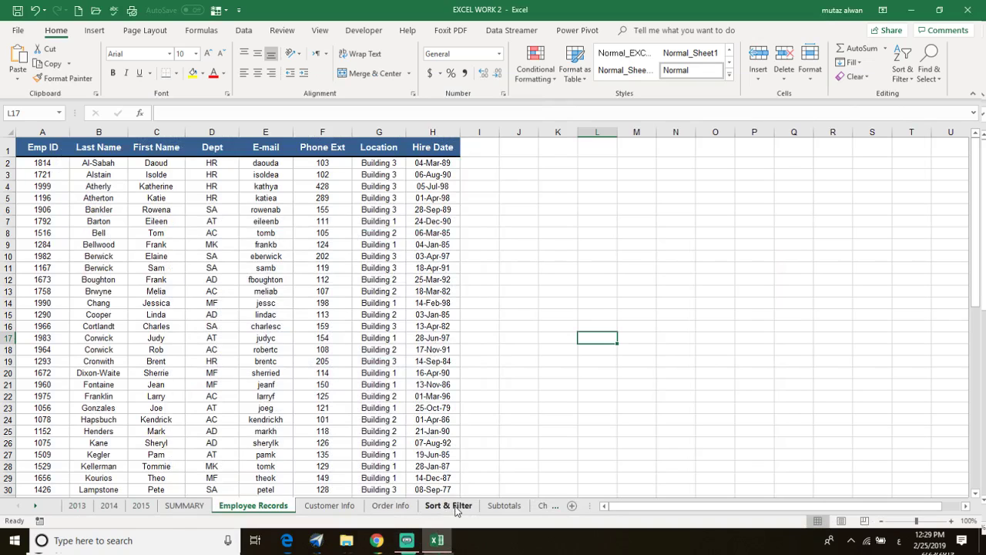
pyautogui.click(333, 506)
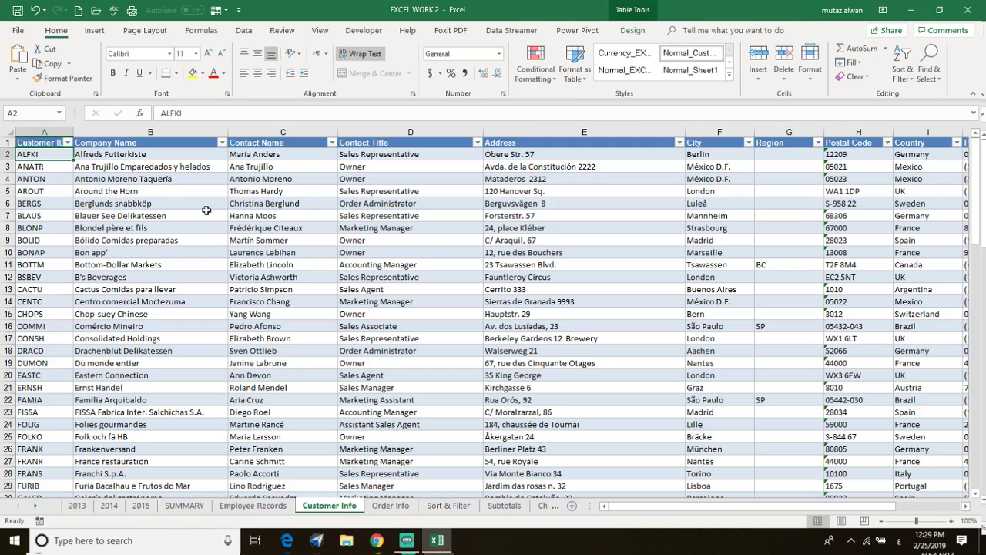
pyautogui.scroll(-11, 787, 208)
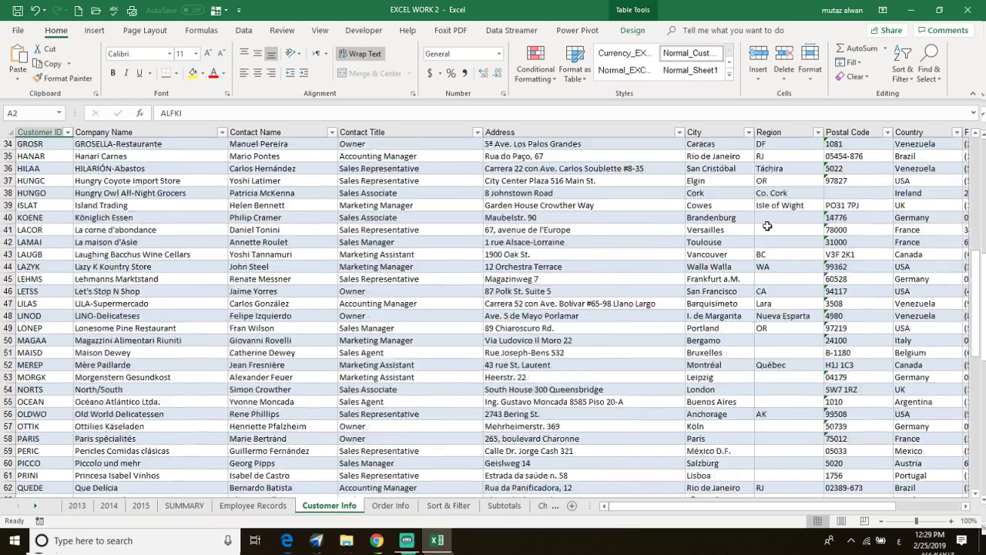
pyautogui.scroll(-16, 763, 223)
pyautogui.scroll(20, 744, 246)
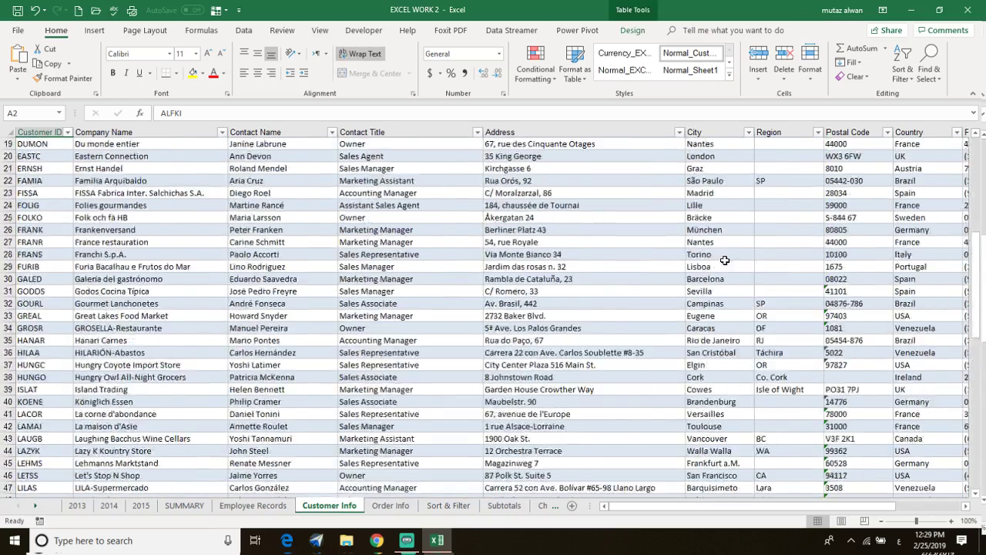
pyautogui.scroll(6, 725, 261)
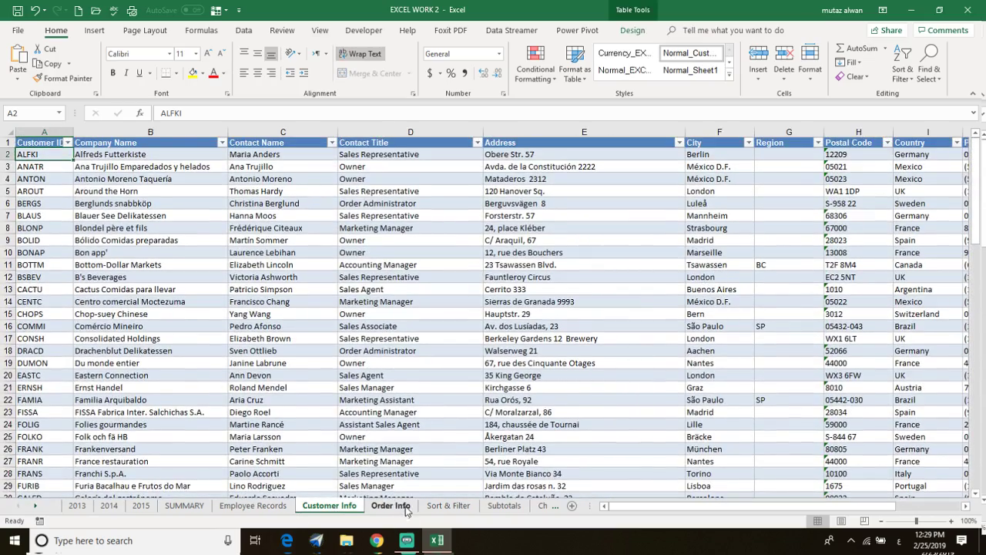
# Step: Scroll through the orders table on the Order Info sheet
pyautogui.click(407, 512)
pyautogui.scroll(-20, 459, 337)
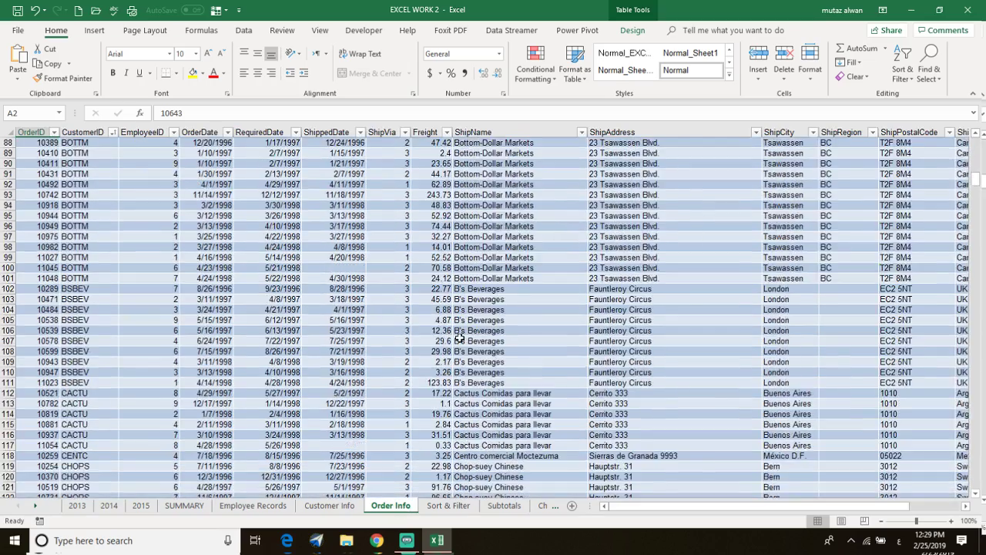
pyautogui.scroll(-20, 459, 337)
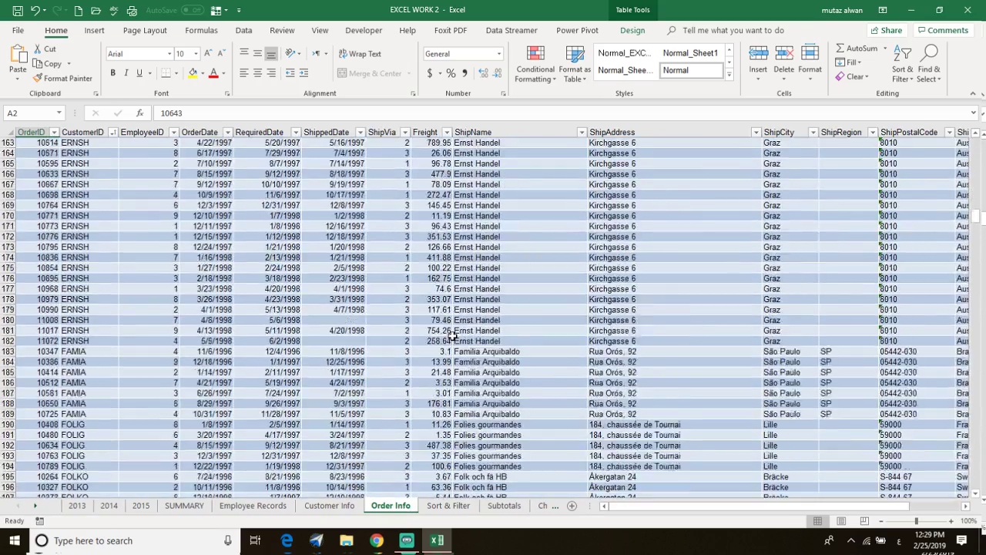
pyautogui.scroll(20, 453, 336)
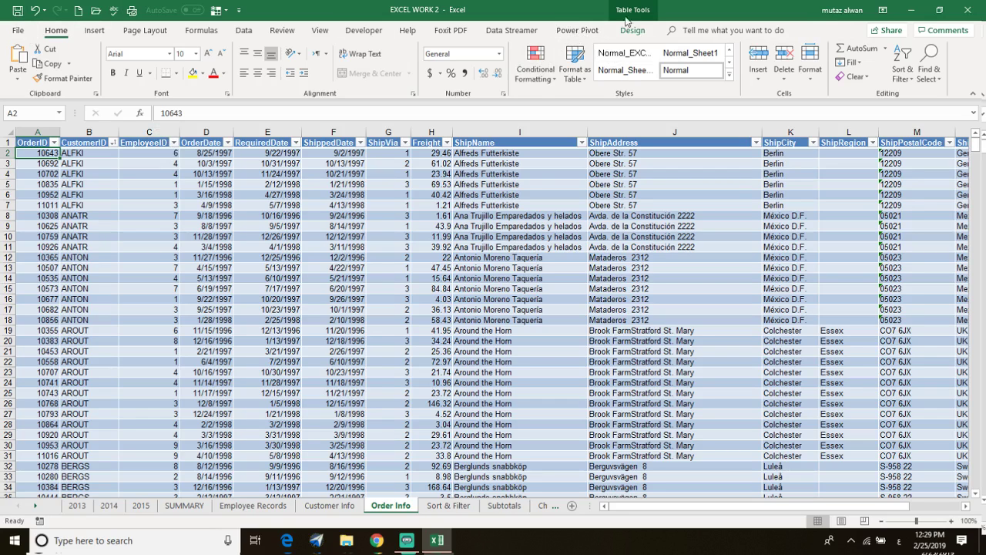
# Step: Keep the Microsoft Power Pivot for Excel COM add-in enabled via Excel Options > Add-ins
pyautogui.click(16, 32)
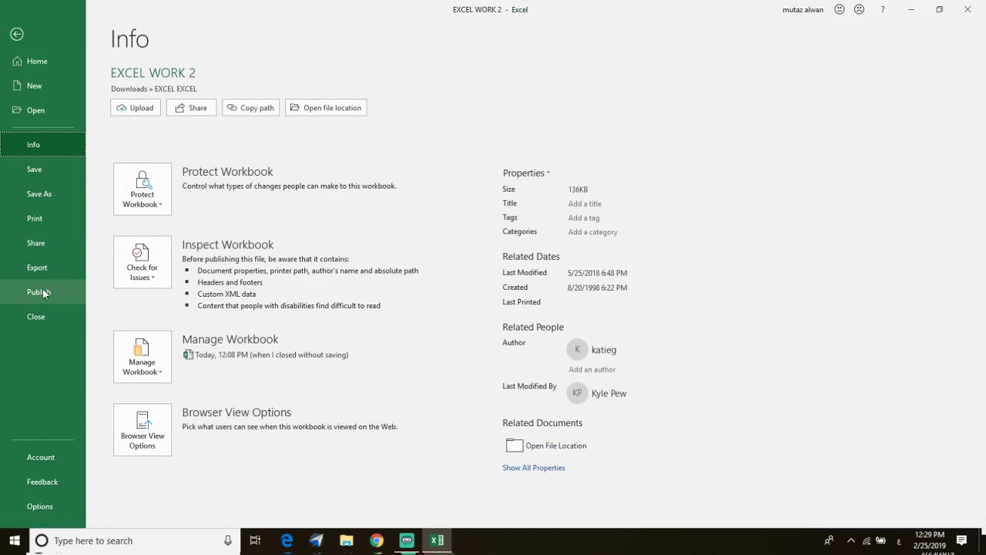
pyautogui.click(44, 505)
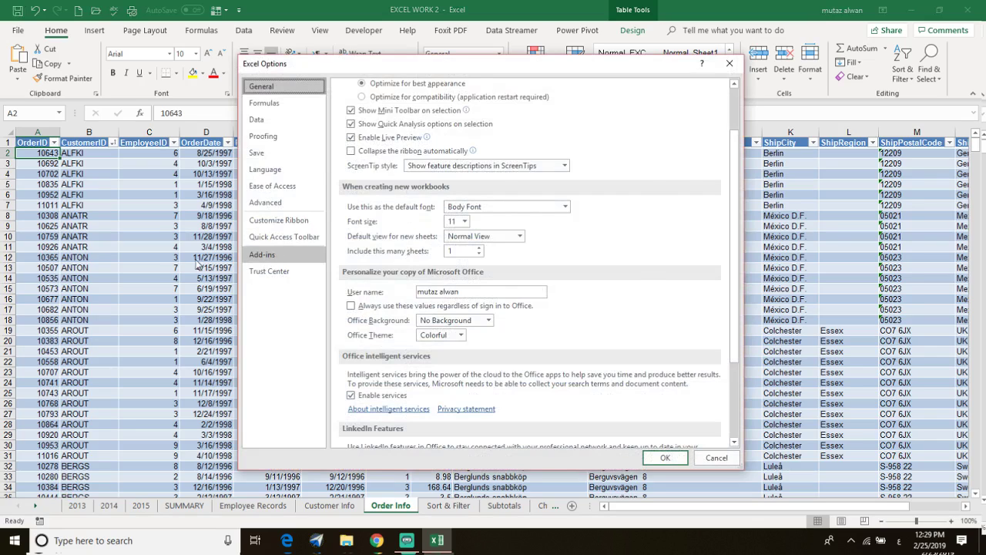
pyautogui.click(271, 259)
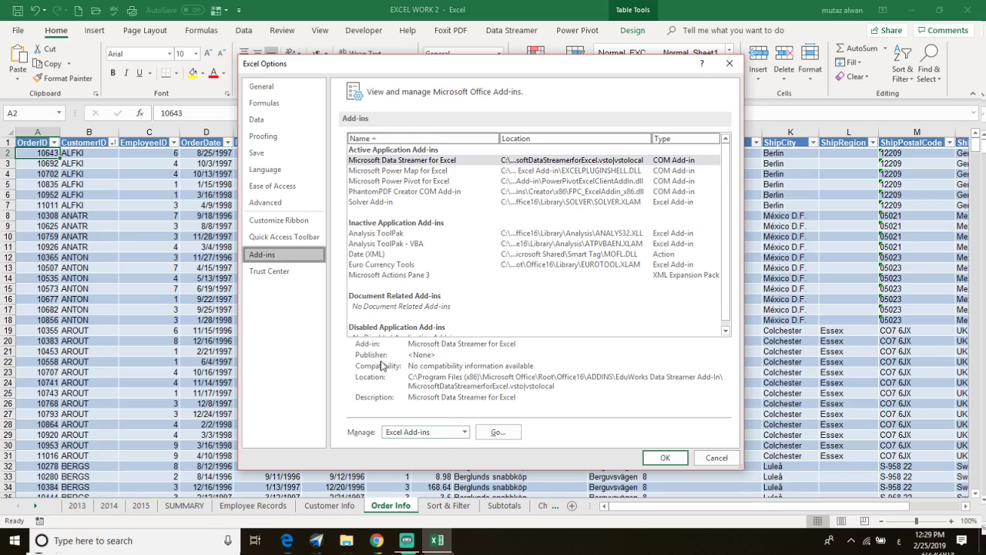
pyautogui.click(449, 437)
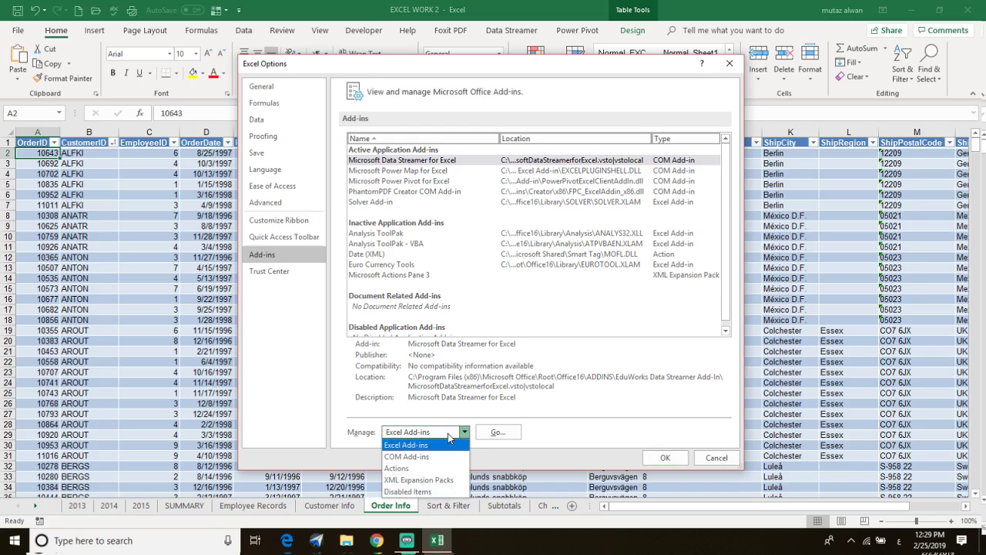
pyautogui.click(442, 456)
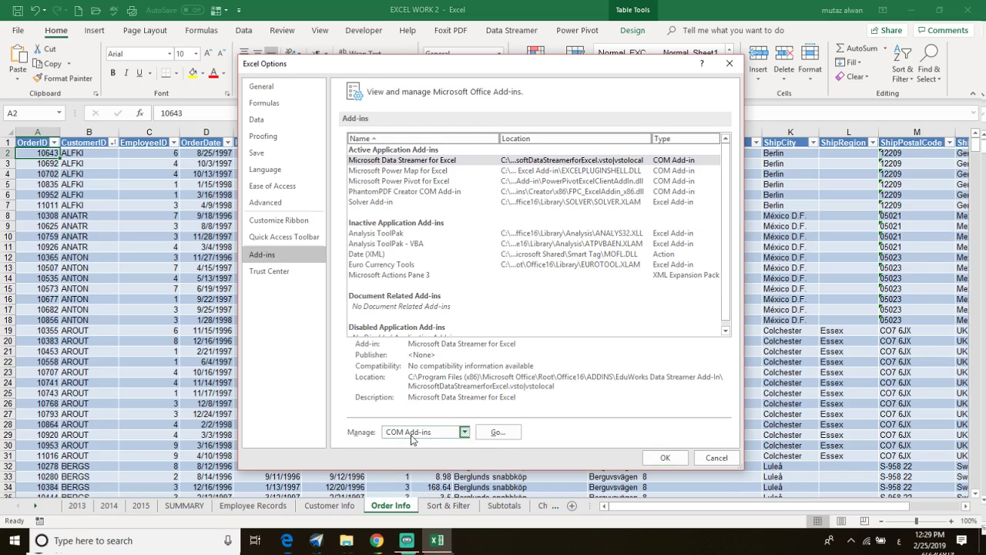
pyautogui.click(498, 431)
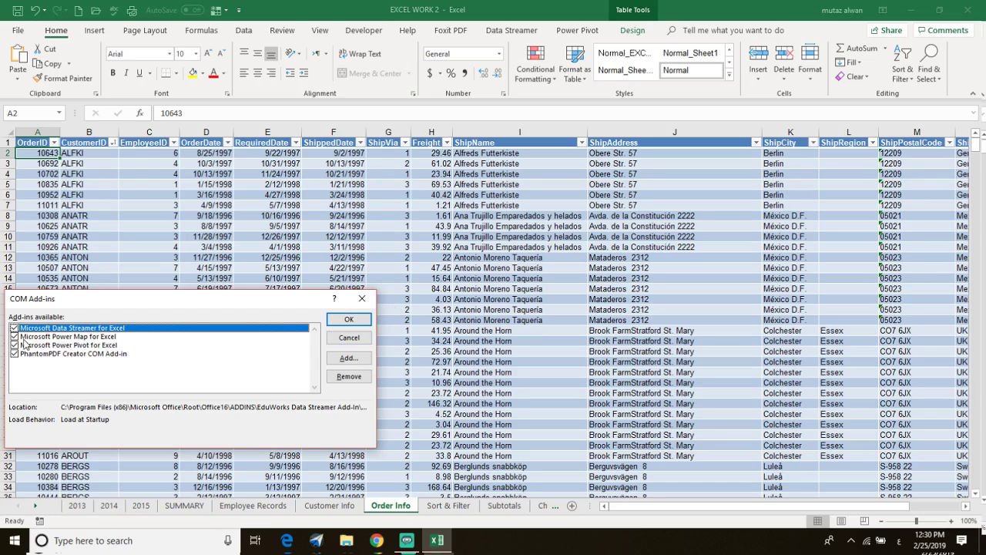
pyautogui.click(348, 320)
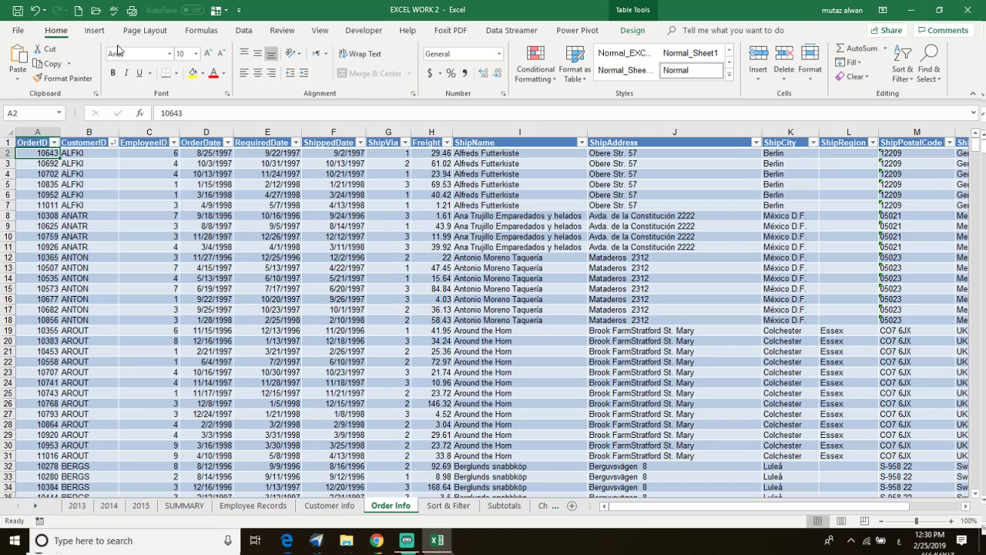
# Step: Add the 91-record Customer Info table to the Power Pivot data model as Table1
pyautogui.click(371, 257)
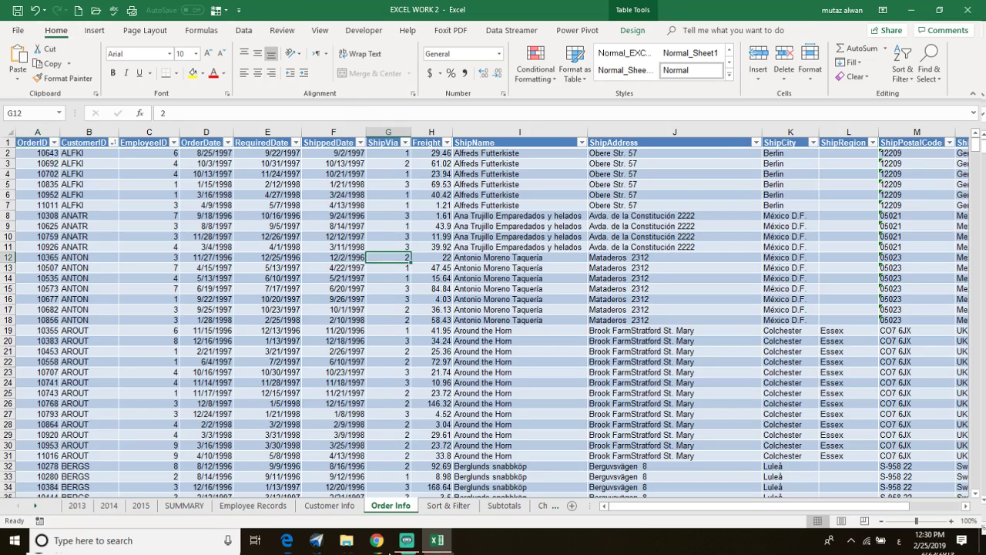
pyautogui.click(333, 505)
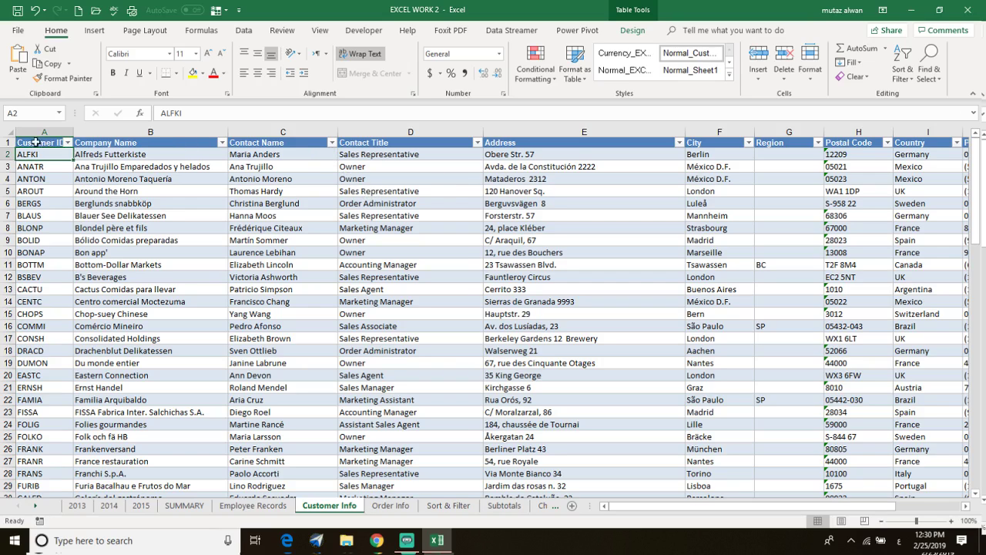
pyautogui.click(391, 506)
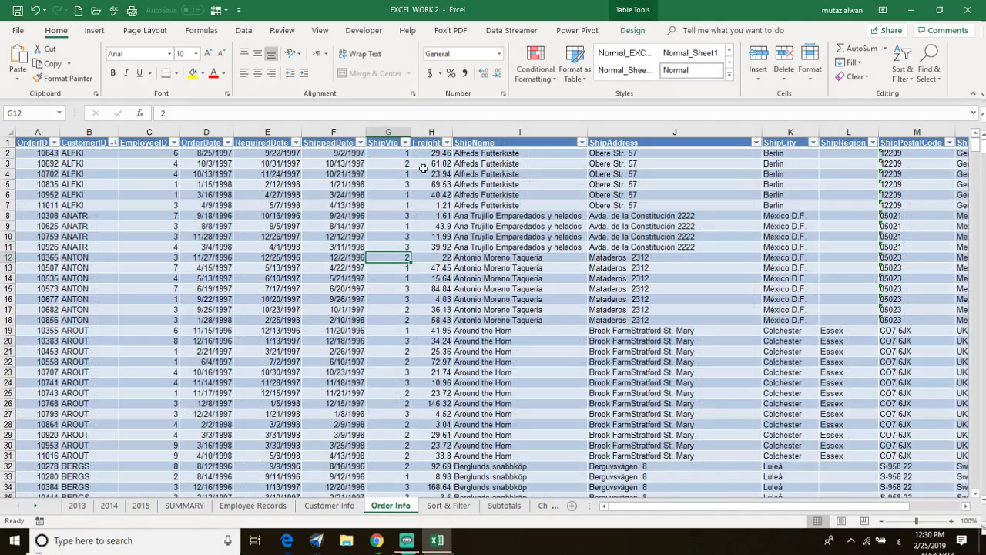
pyautogui.click(349, 508)
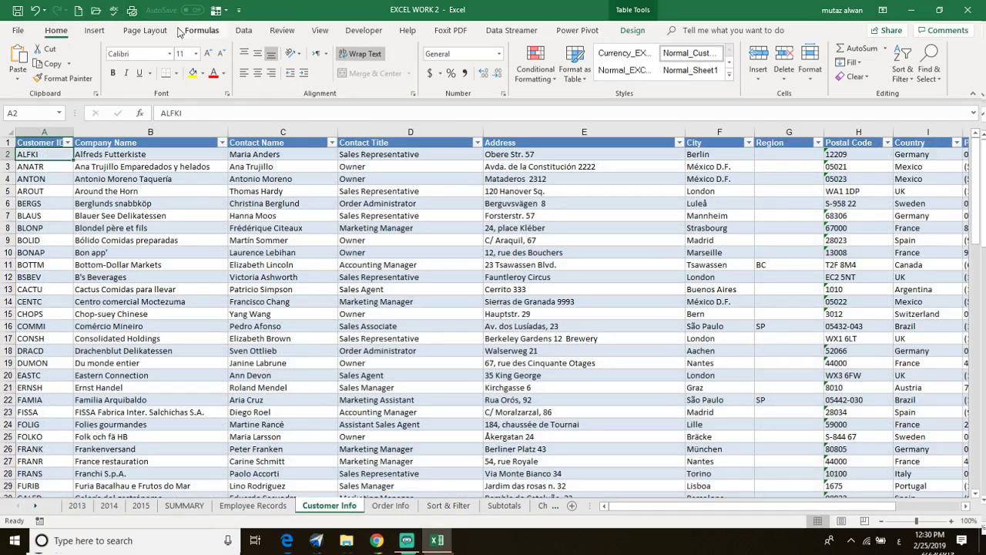
pyautogui.click(94, 31)
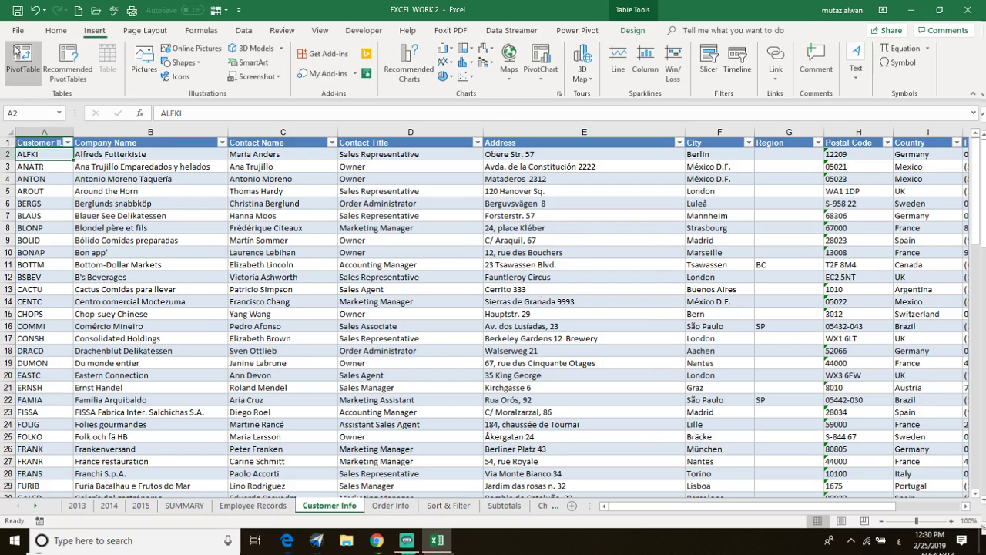
pyautogui.click(589, 29)
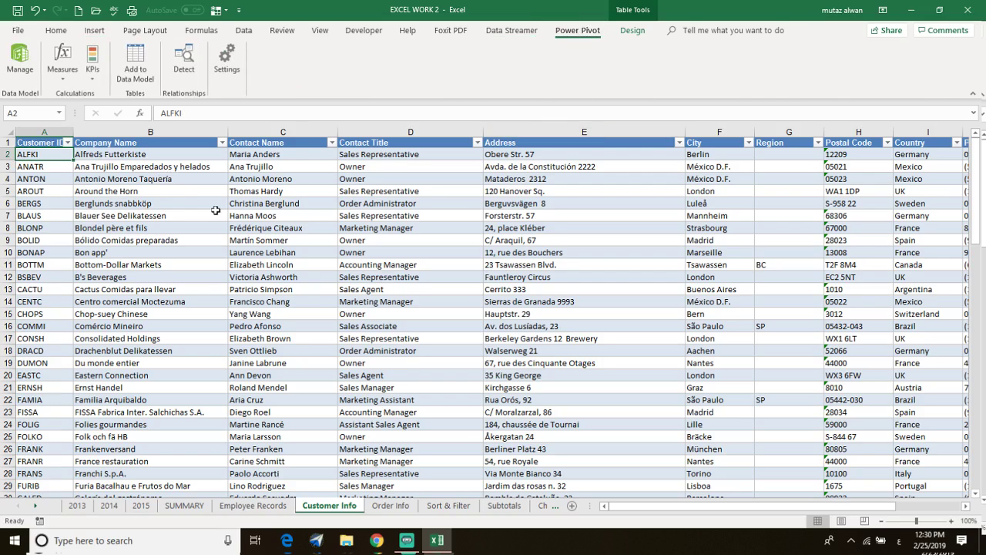
pyautogui.click(390, 512)
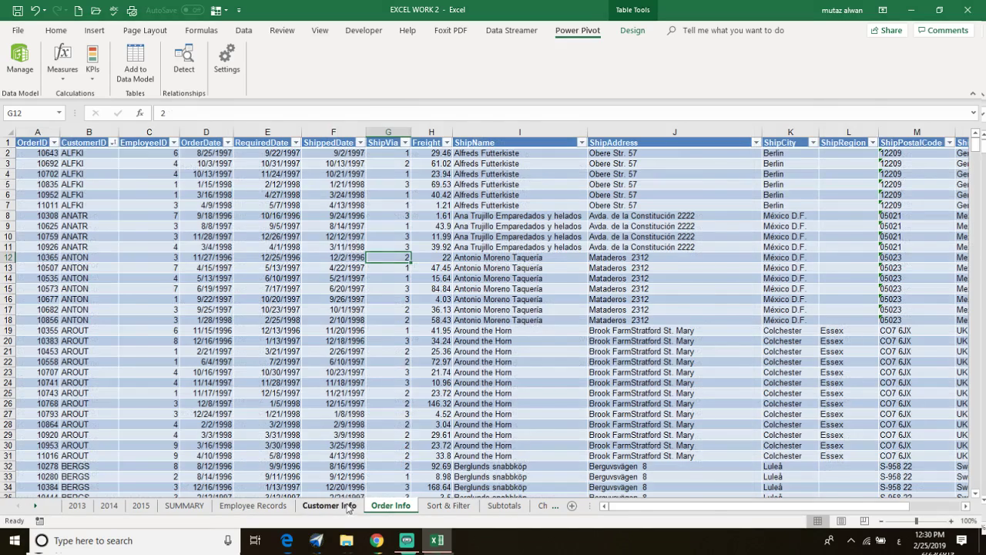
pyautogui.click(349, 507)
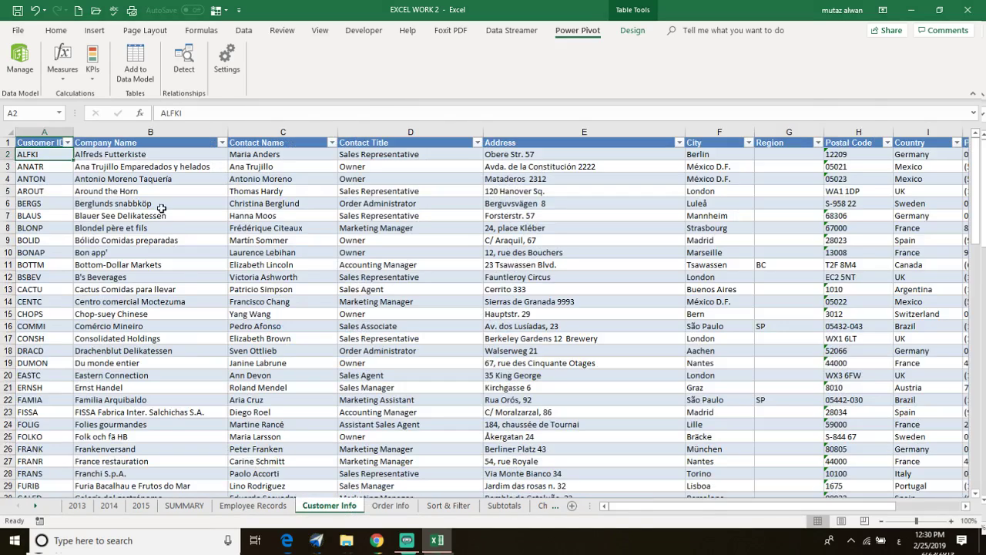
pyautogui.click(137, 63)
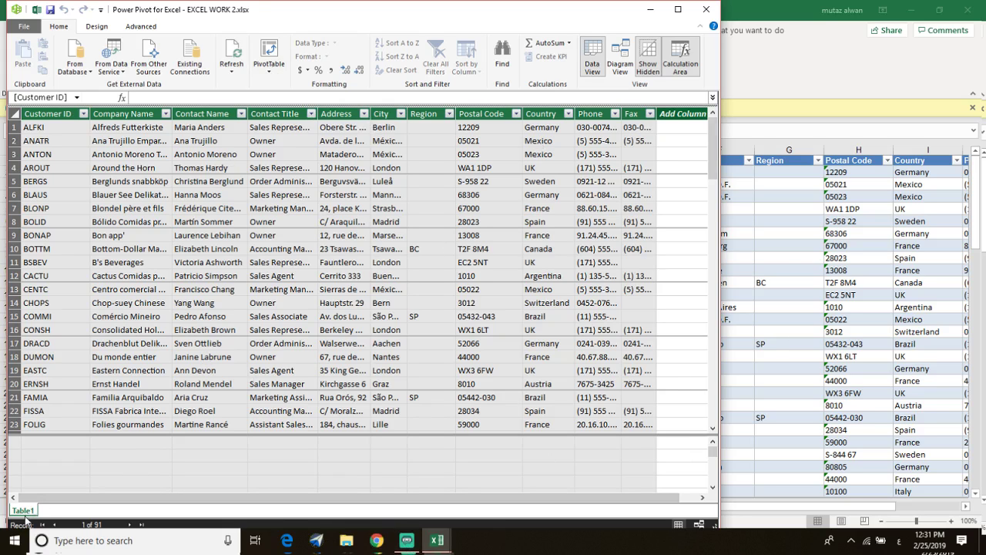
# Step: Add the Order Info table to the data model as OrderInfo with 830 records
pyautogui.click(773, 17)
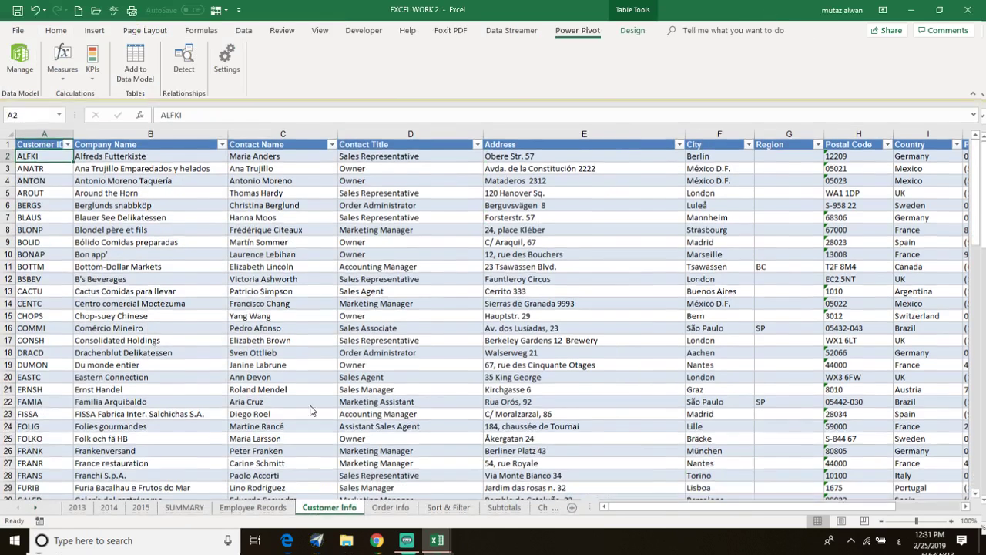
pyautogui.click(393, 506)
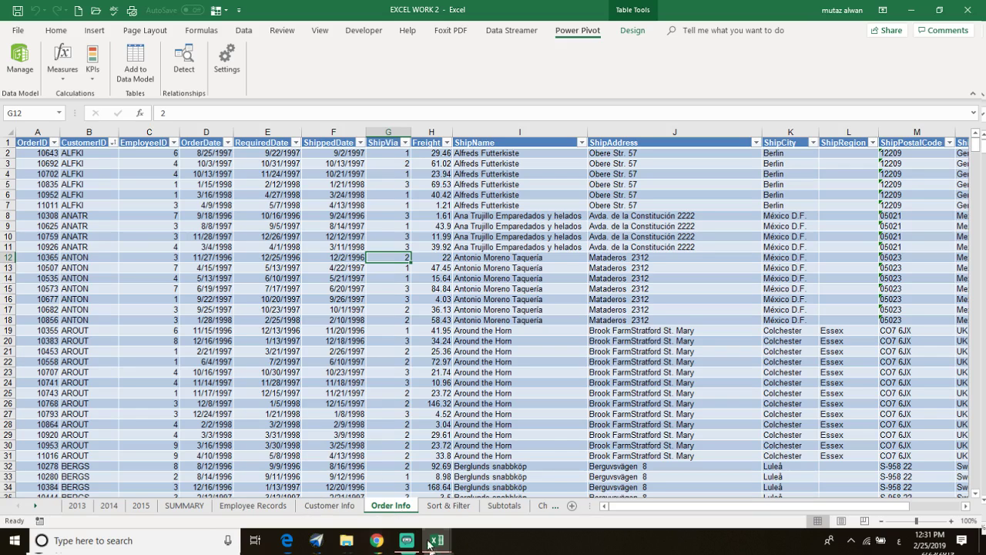
pyautogui.moveTo(437, 541)
pyautogui.click(480, 510)
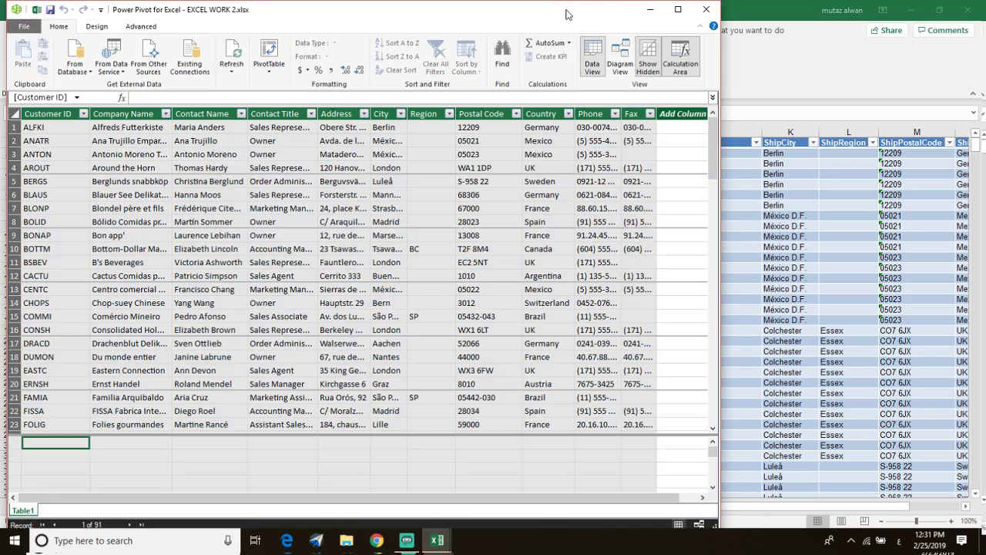
pyautogui.click(778, 63)
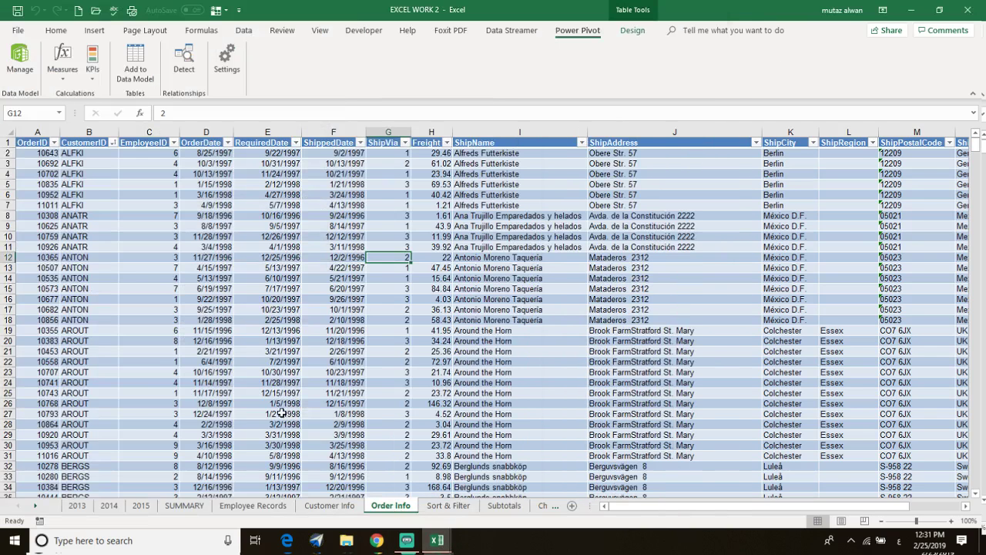
pyautogui.click(135, 66)
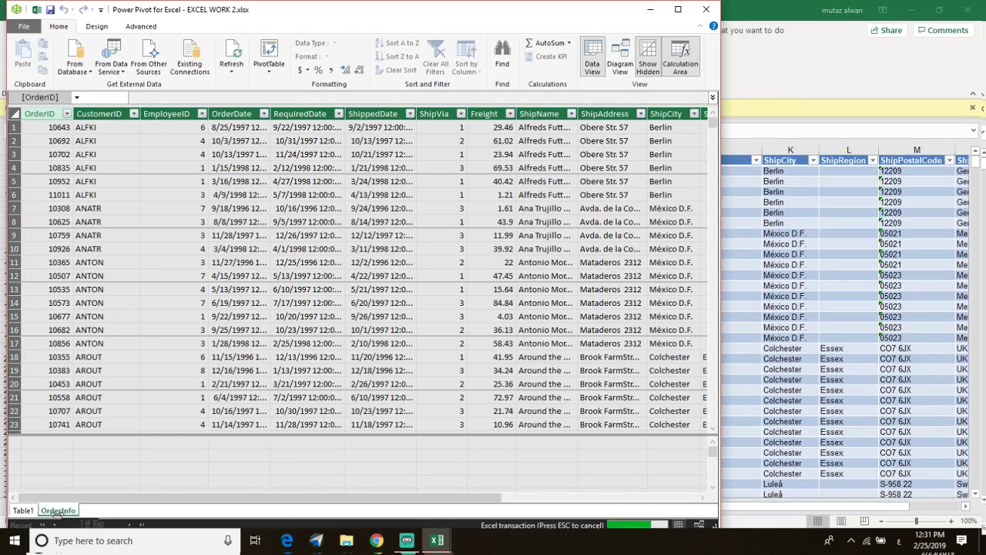
# Step: Compare the customer and OrderInfo grids in data view, selecting a Contact Name cell
pyautogui.click(24, 511)
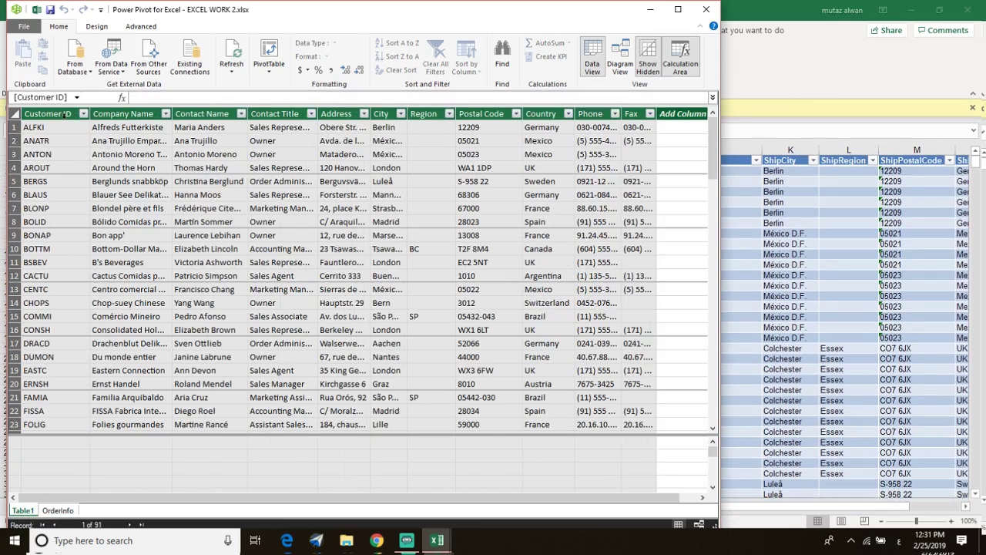
pyautogui.click(59, 510)
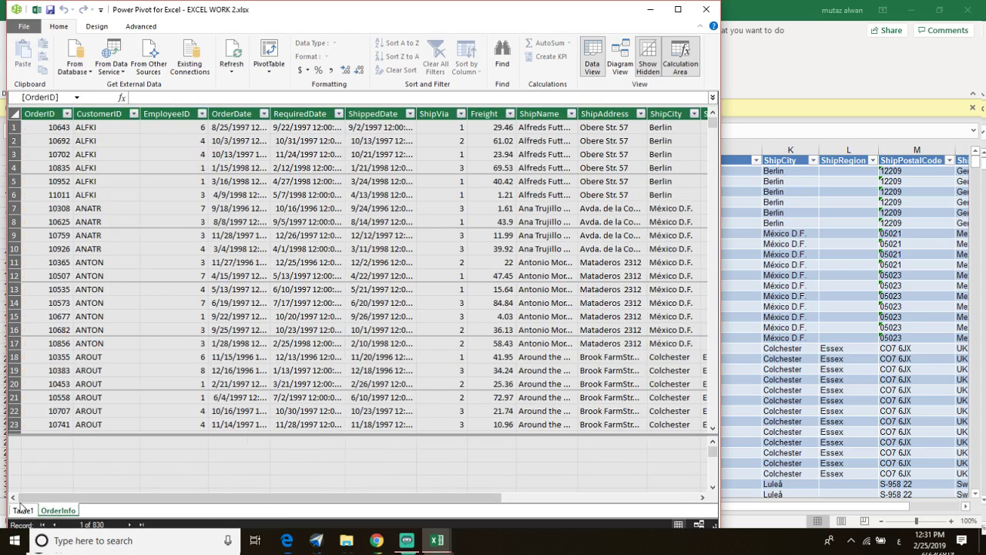
pyautogui.click(23, 510)
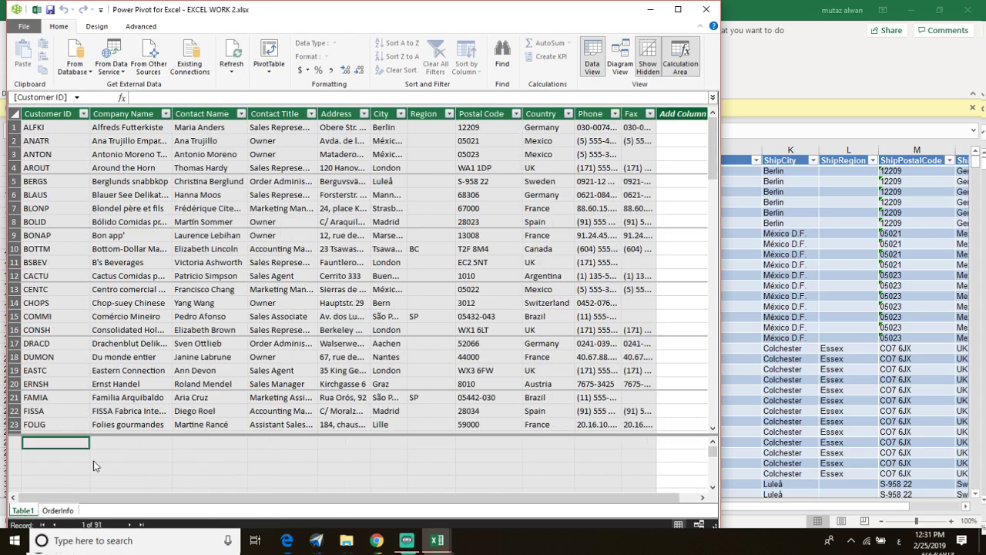
pyautogui.click(205, 235)
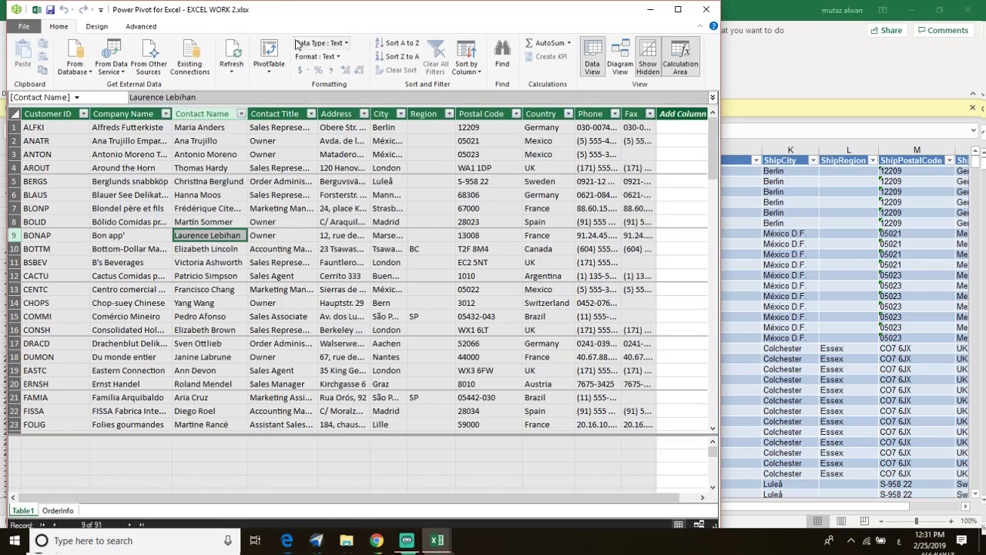
# Step: Show the model in Diagram View with Table1 and OrderInfo boxes enlarged to list all fields
pyautogui.click(625, 57)
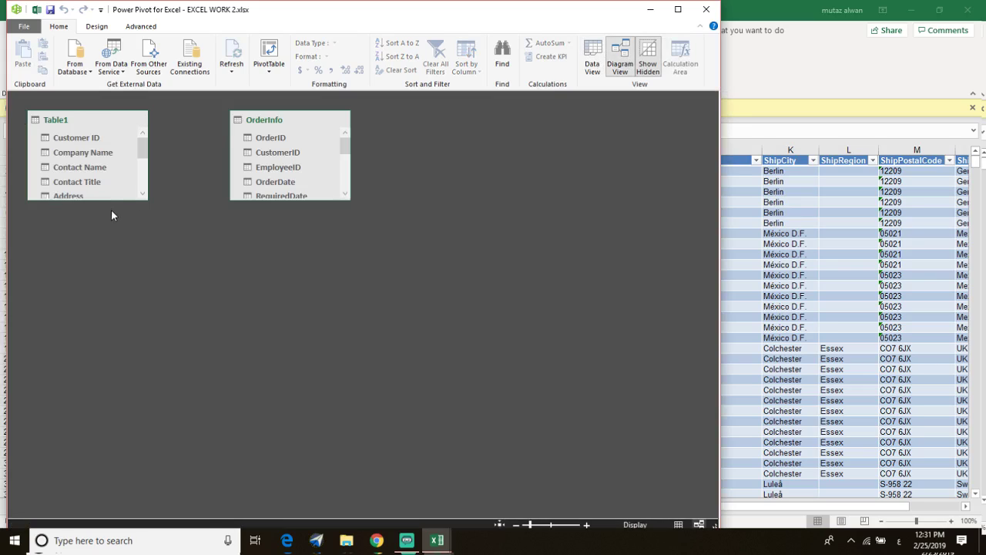
pyautogui.moveTo(115, 200); pyautogui.dragTo(114, 404)
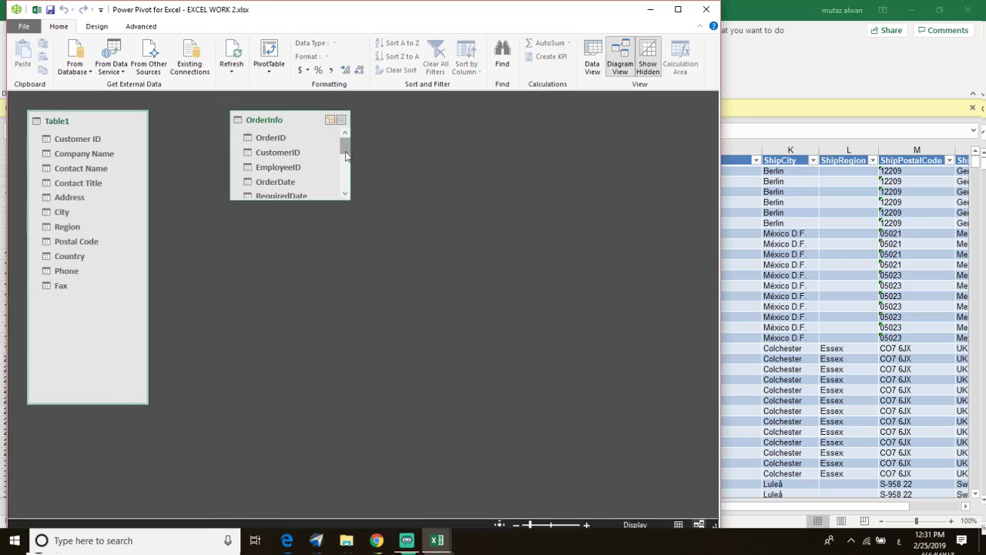
pyautogui.click(323, 202)
pyautogui.moveTo(323, 202); pyautogui.dragTo(292, 414)
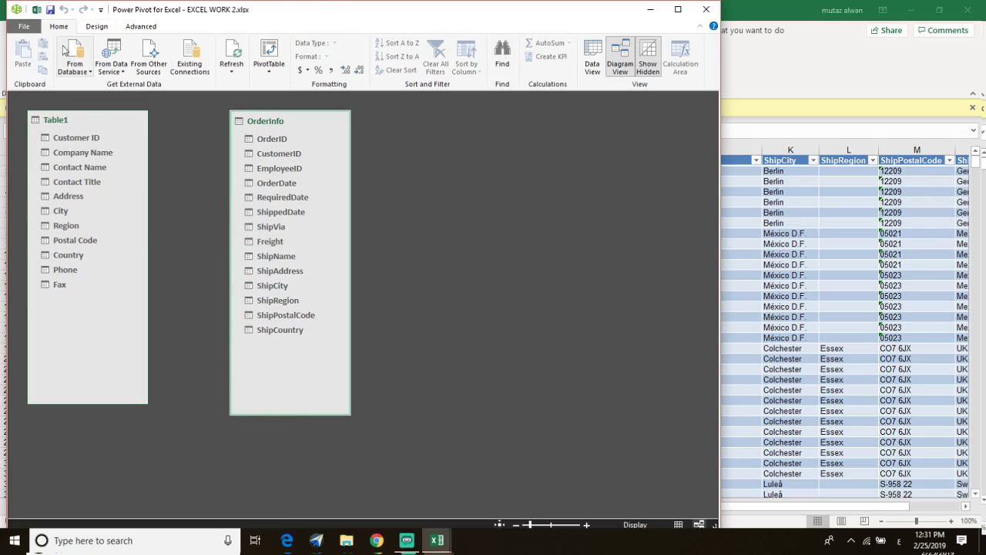
# Step: Look over the Design and File menus without changing anything
pyautogui.click(97, 27)
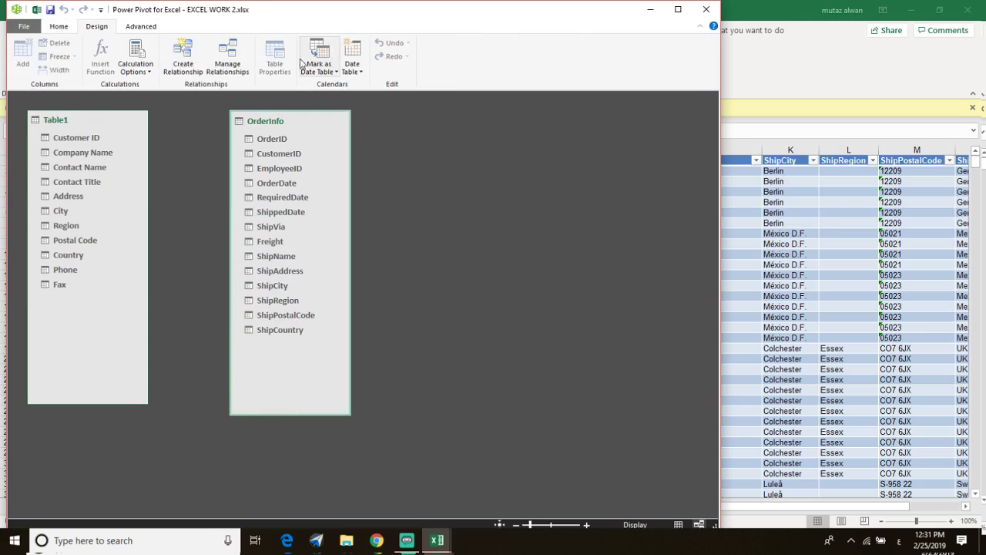
pyautogui.click(60, 27)
pyautogui.click(21, 27)
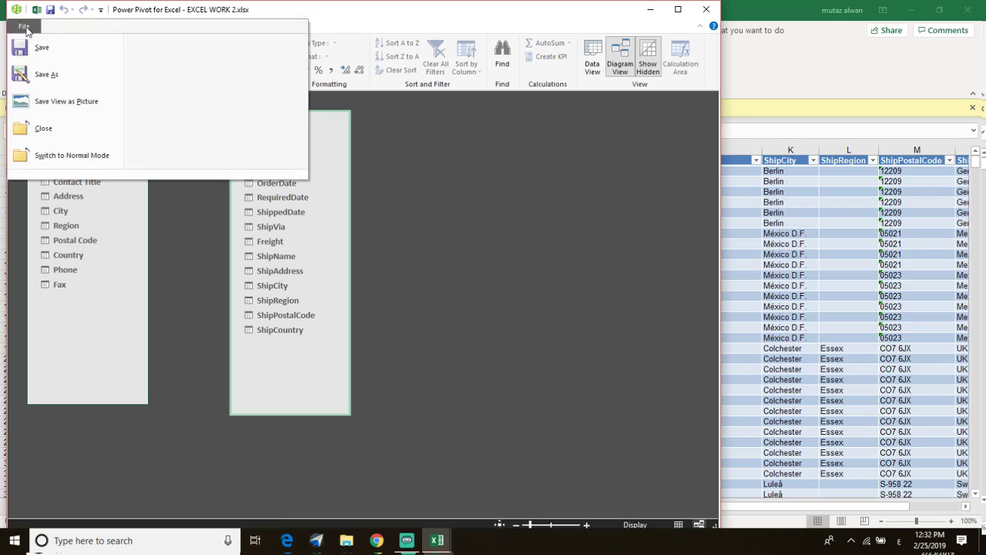
pyautogui.click(396, 34)
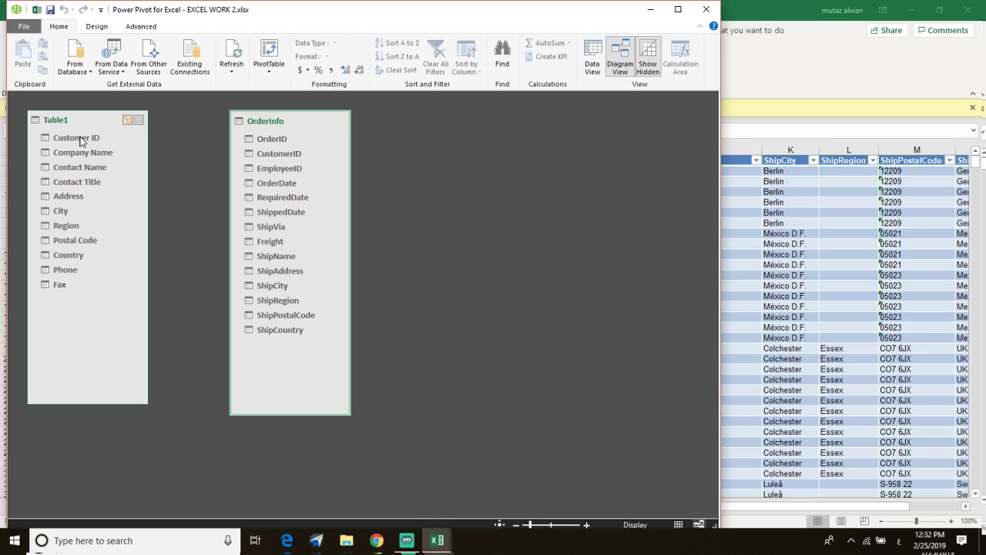
# Step: Relate Table1's Customer ID to OrderInfo, then try a Contact Name link rejected as a loop
pyautogui.moveTo(79, 137); pyautogui.dragTo(252, 142)
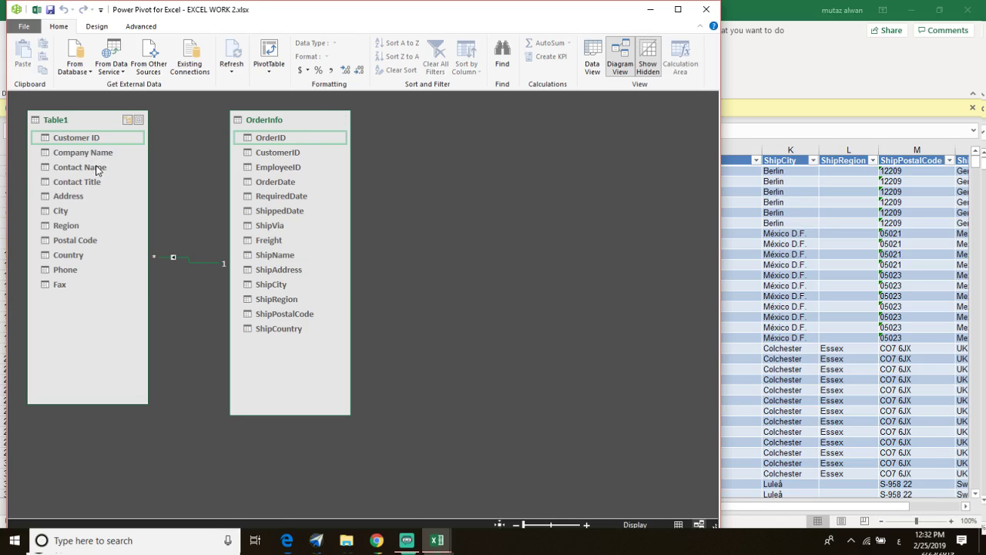
pyautogui.moveTo(97, 169); pyautogui.dragTo(242, 268)
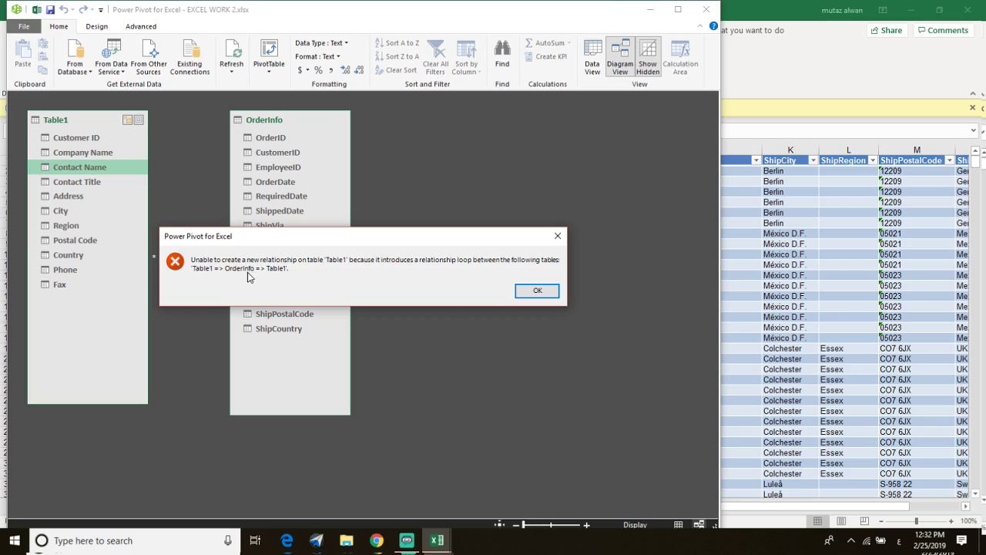
pyautogui.click(533, 291)
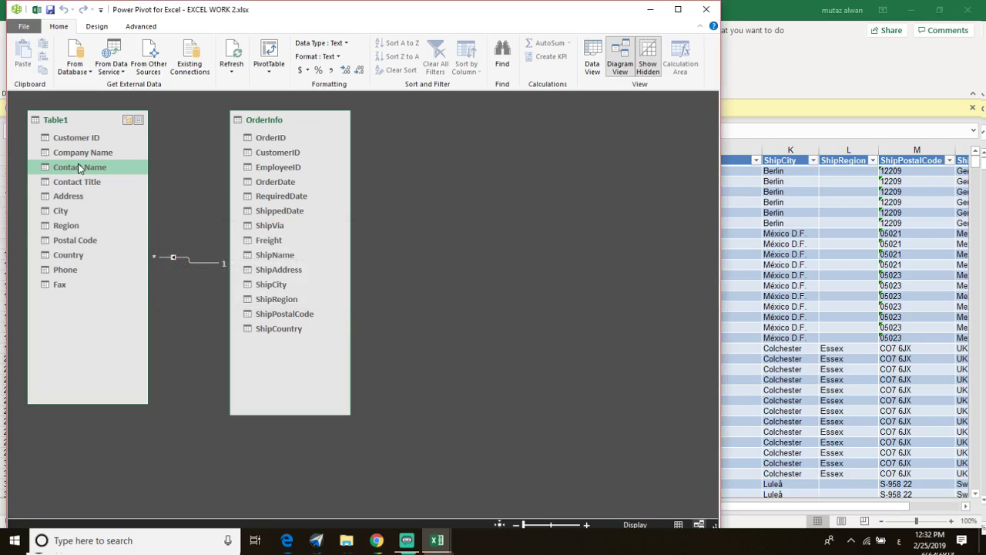
# Step: Try linking Contact Name, Country and Company Name to OrderInfo columns, dismissing each error
pyautogui.moveTo(88, 168); pyautogui.dragTo(202, 195)
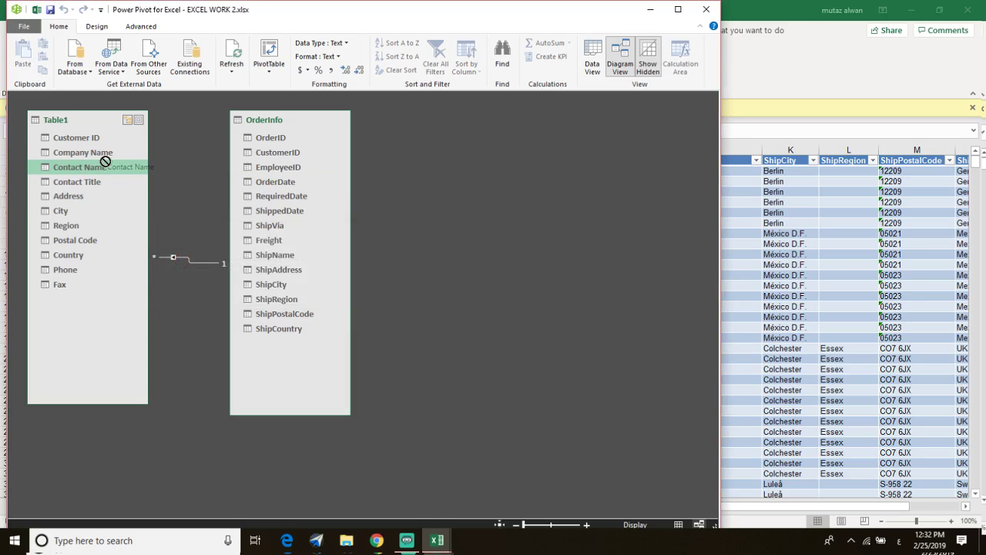
pyautogui.click(250, 242)
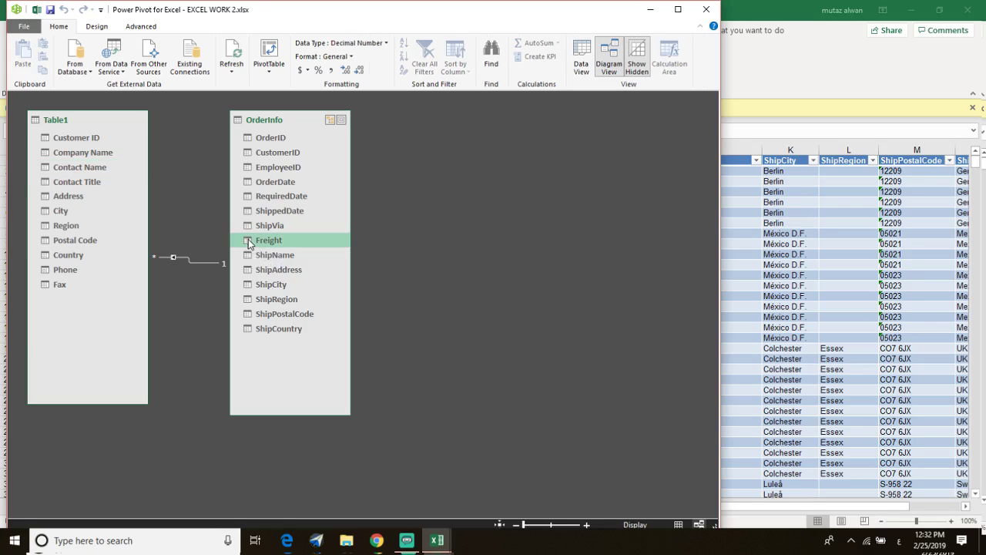
pyautogui.click(86, 137)
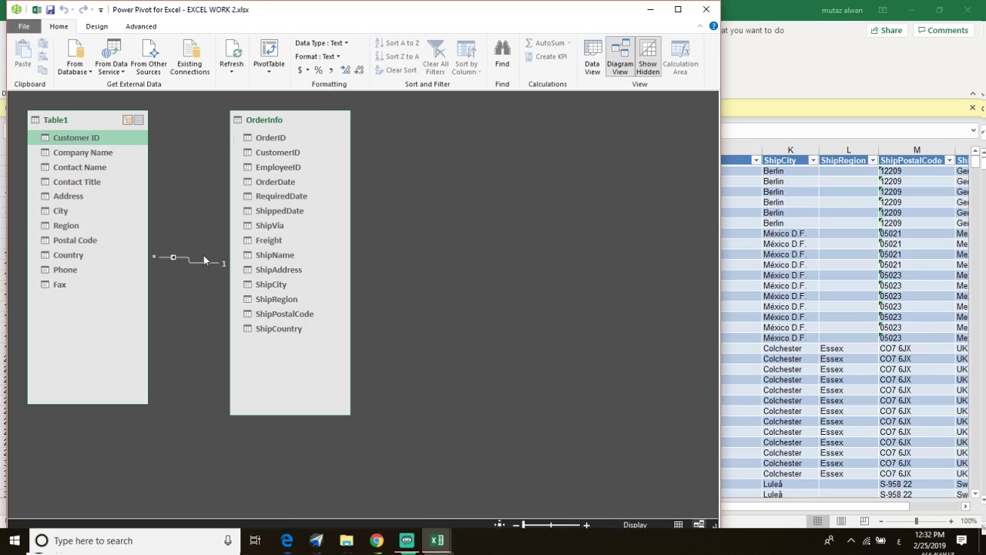
pyautogui.click(267, 274)
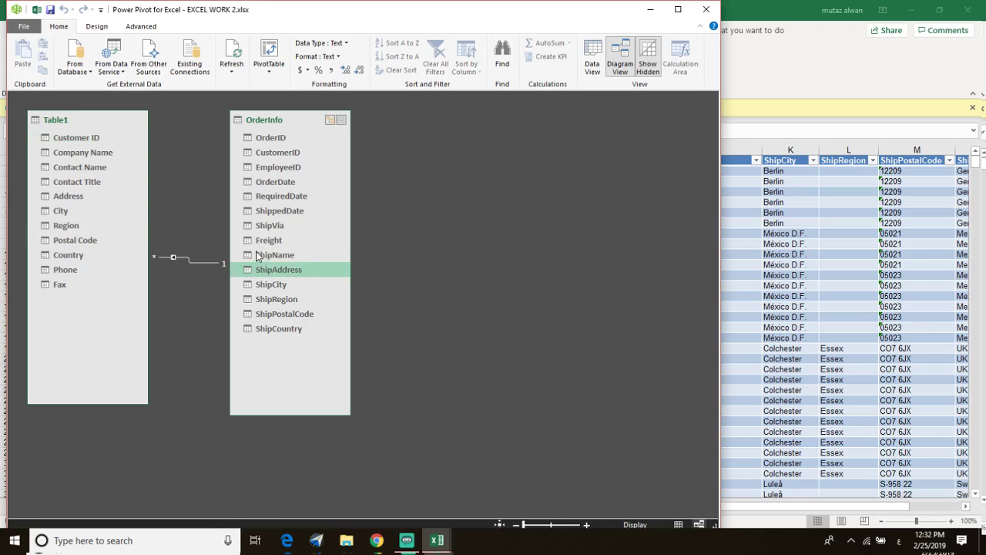
pyautogui.click(262, 241)
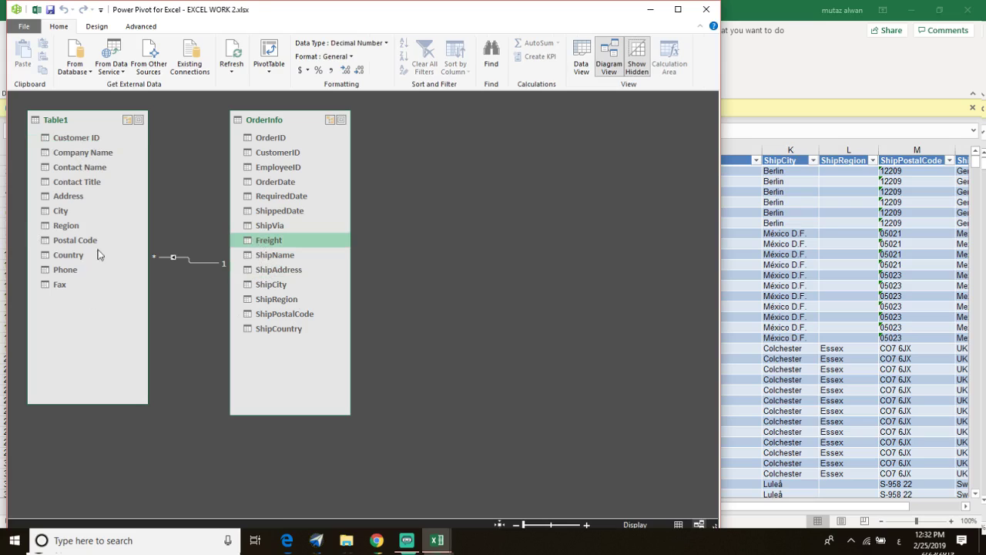
pyautogui.moveTo(85, 259); pyautogui.dragTo(260, 246)
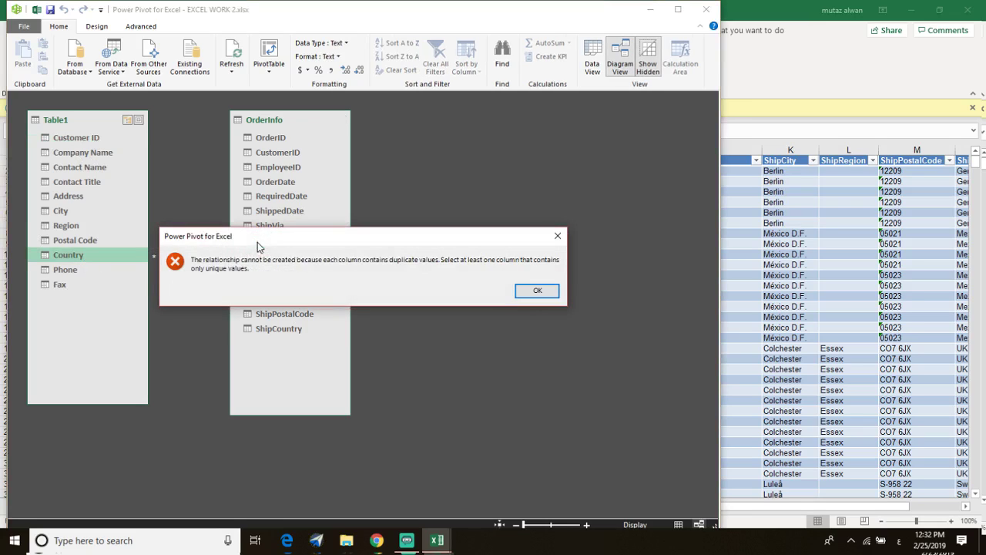
pyautogui.click(534, 291)
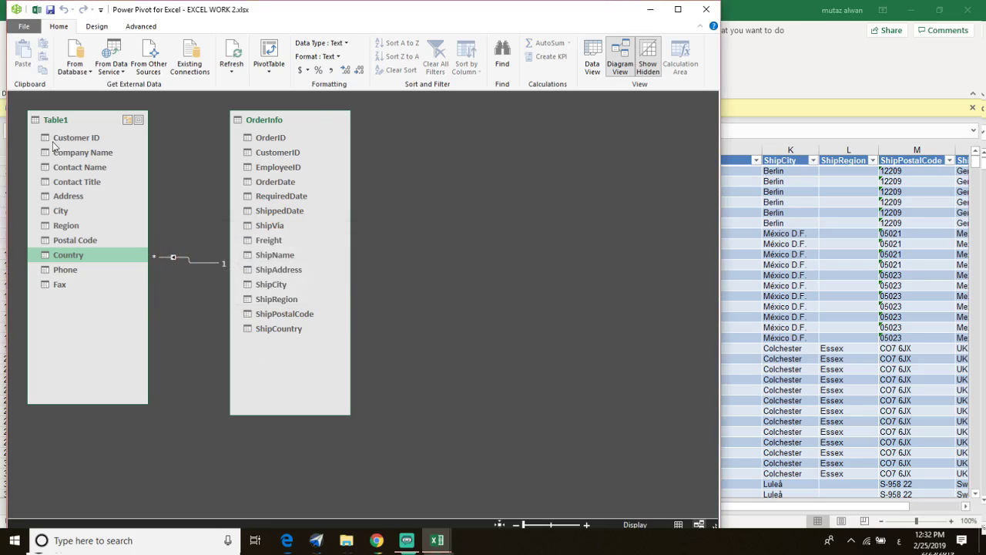
pyautogui.moveTo(99, 158); pyautogui.dragTo(258, 329)
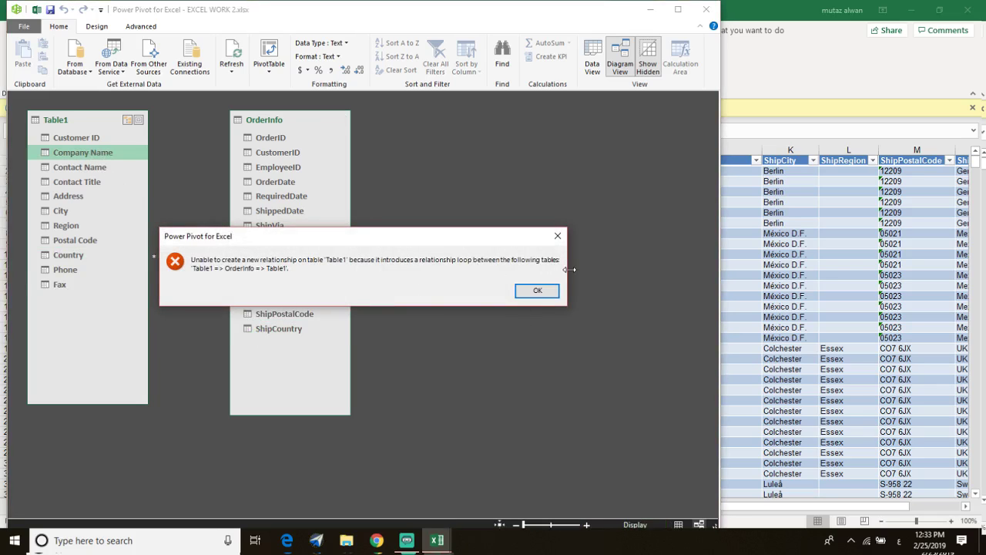
pyautogui.click(537, 291)
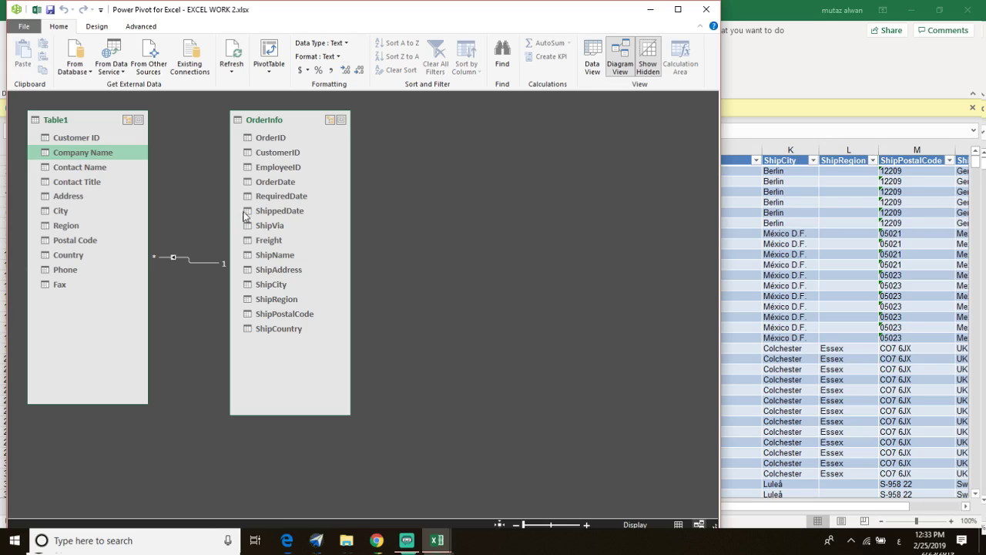
# Step: Back in Data View, browse the Design and Advanced commands, then start a data-model PivotTable
pyautogui.click(592, 58)
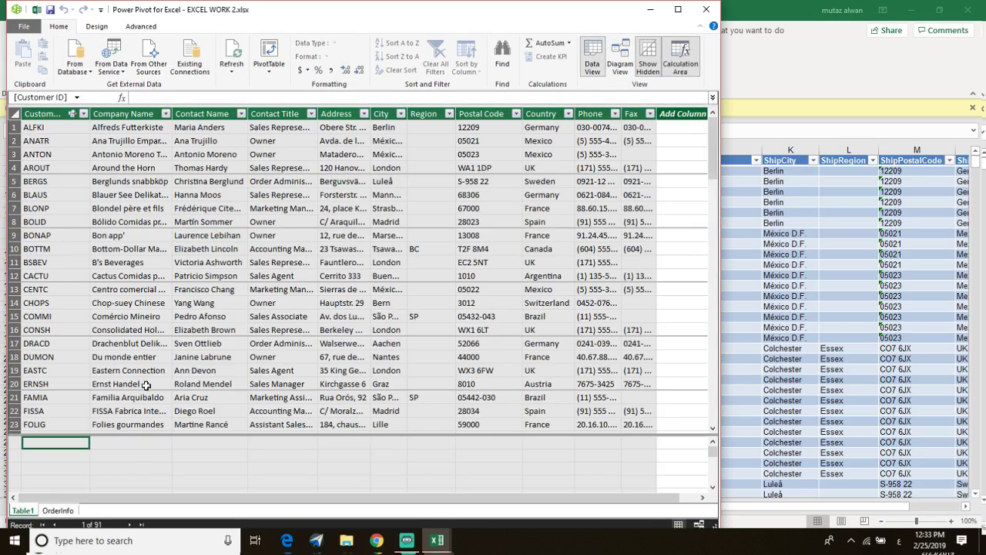
pyautogui.scroll(-2, 460, 383)
pyautogui.scroll(2, 456, 372)
pyautogui.click(96, 29)
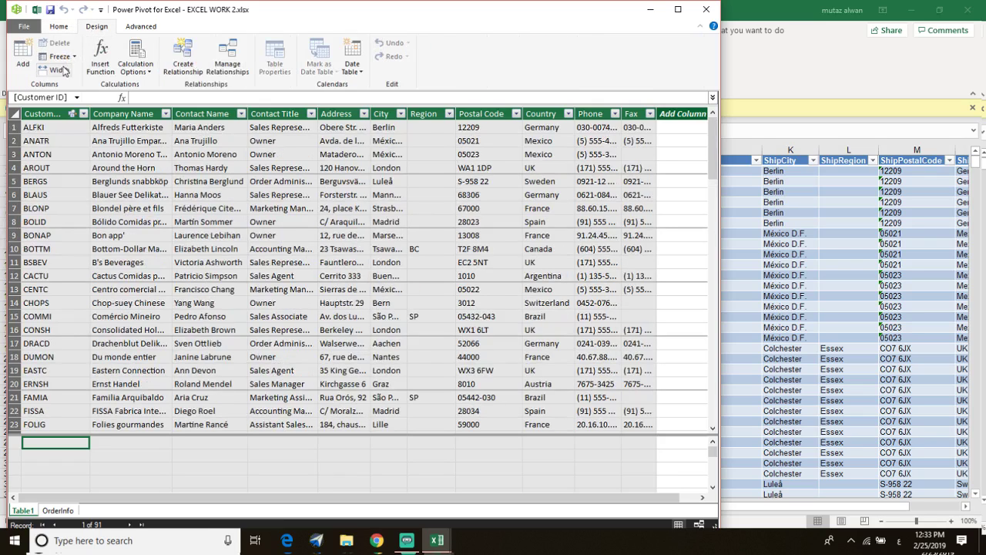
pyautogui.click(141, 26)
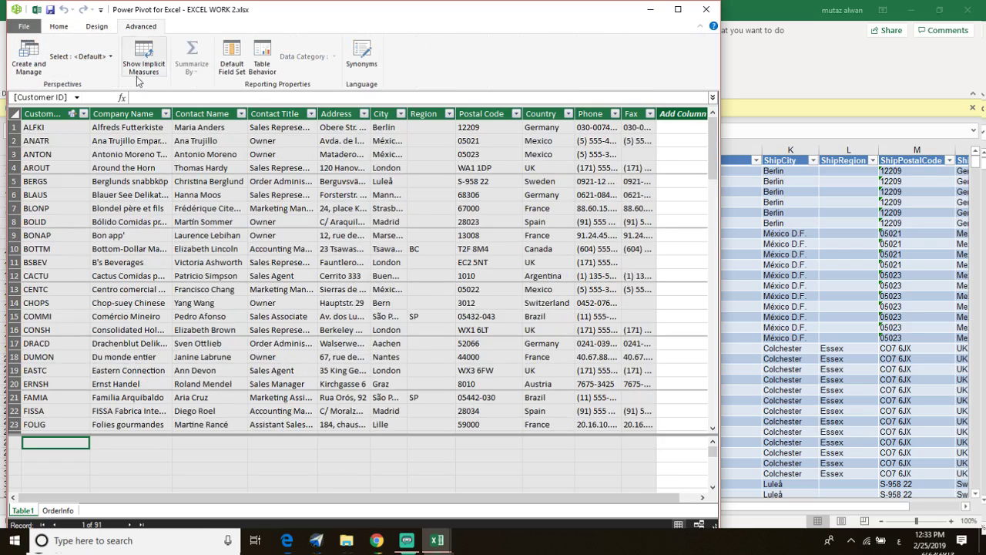
pyautogui.click(102, 28)
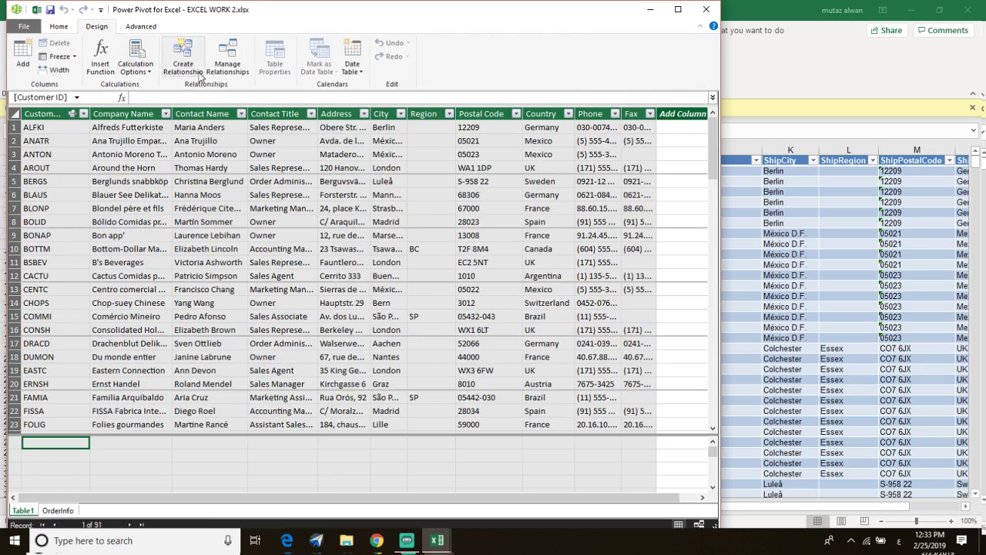
pyautogui.click(59, 26)
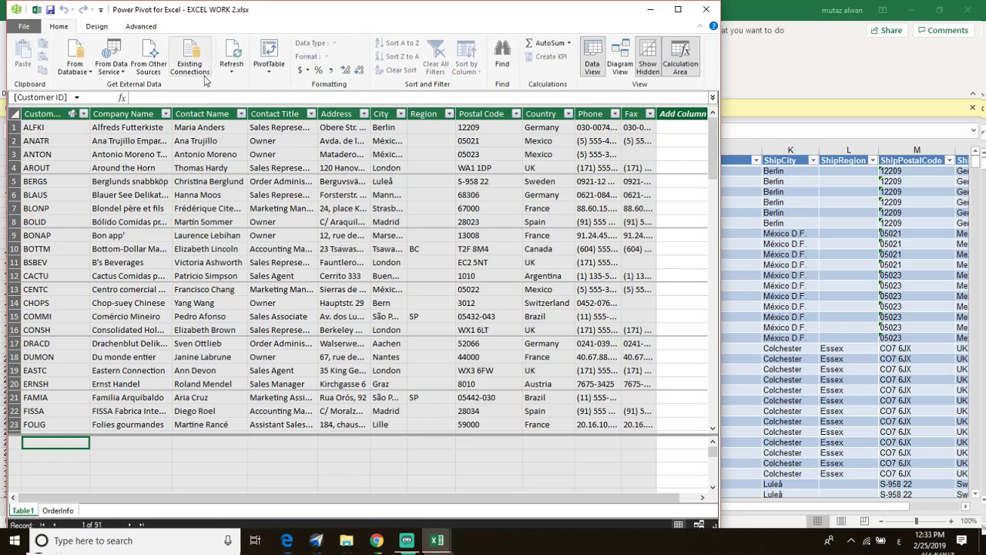
pyautogui.click(273, 55)
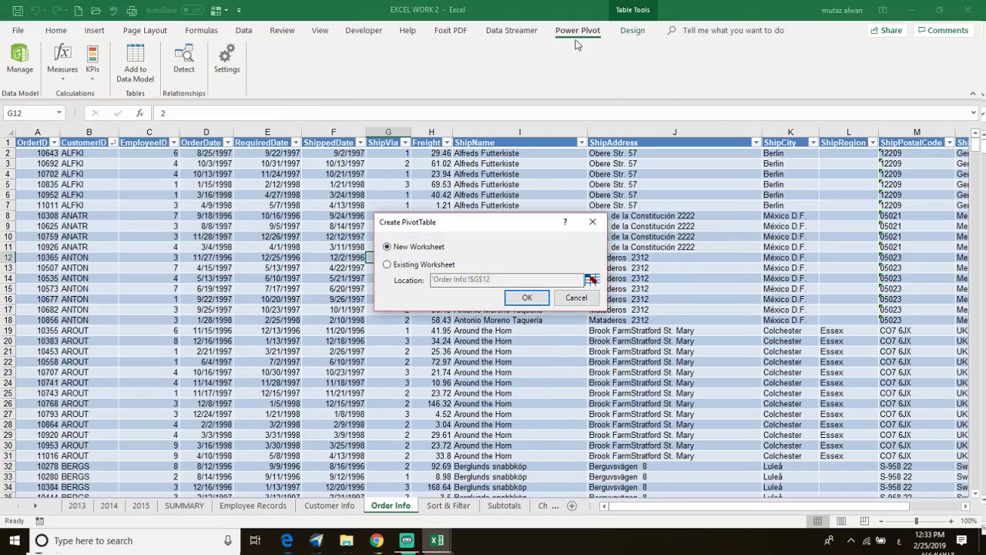
# Step: Put the PivotTable on a new worksheet and rename that sheet 'power pivot'
pyautogui.click(527, 298)
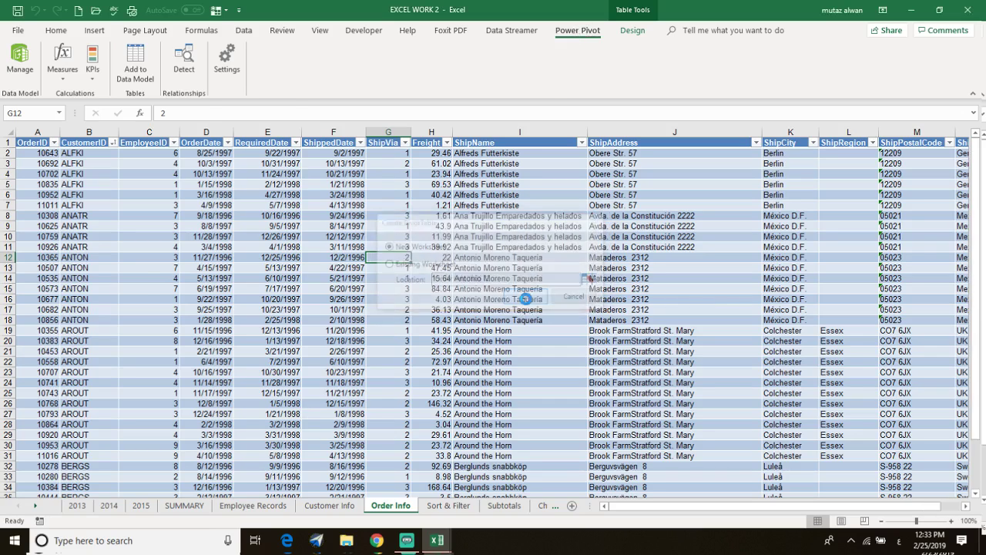
pyautogui.doubleClick(384, 506)
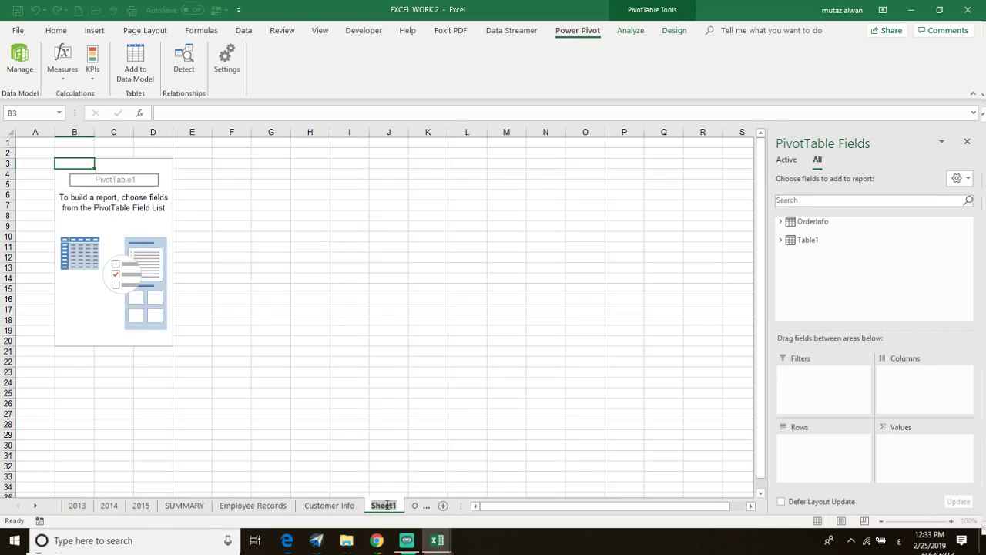
pyautogui.write('حهرخف حصتق')
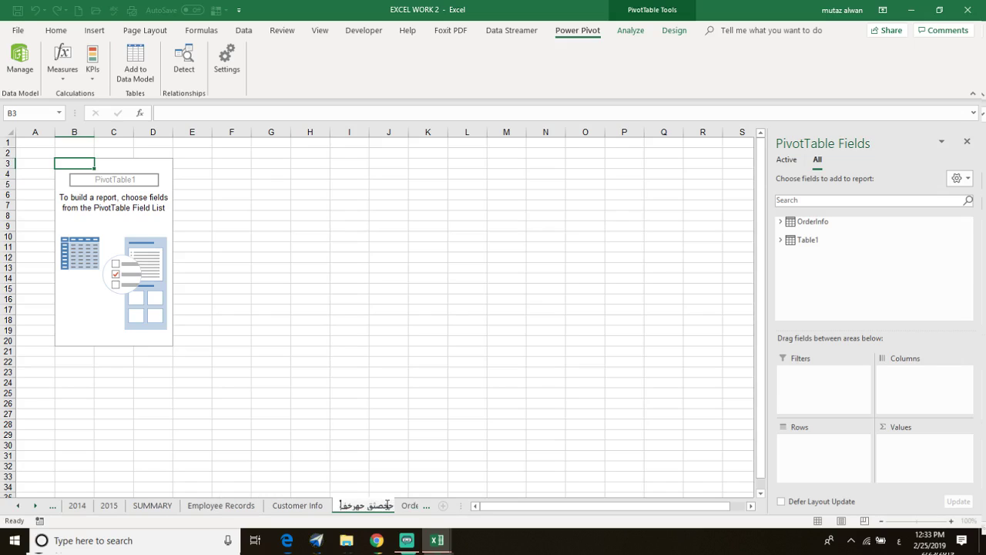
pyautogui.press('Return')
pyautogui.press('BackSpace')
pyautogui.press('BackSpace')
pyautogui.press('BackSpace')
pyautogui.press('BackSpace')
pyautogui.press('BackSpace')
pyautogui.press('BackSpace')
pyautogui.press('BackSpace')
pyautogui.press('BackSpace')
pyautogui.press('BackSpace')
pyautogui.press('BackSpace')
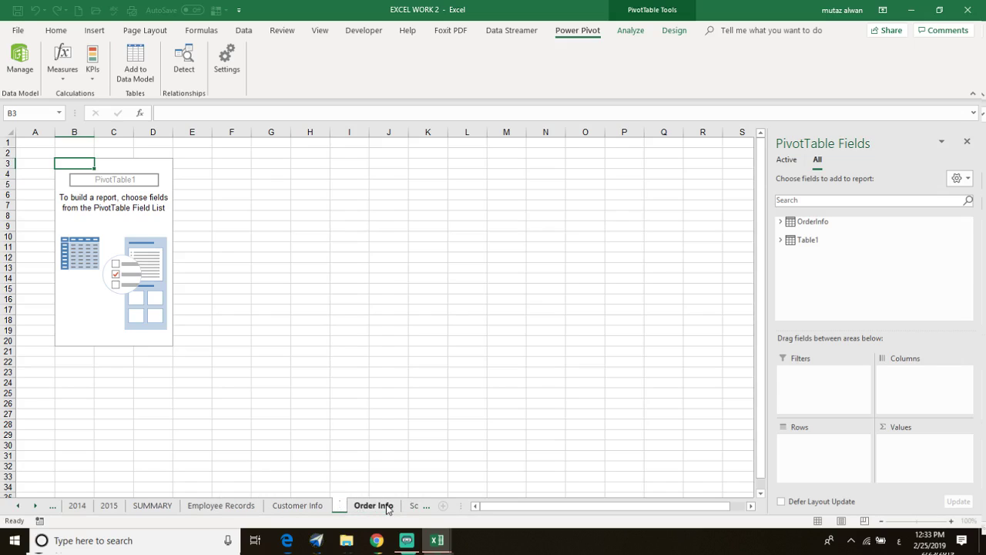
pyautogui.write('pow')
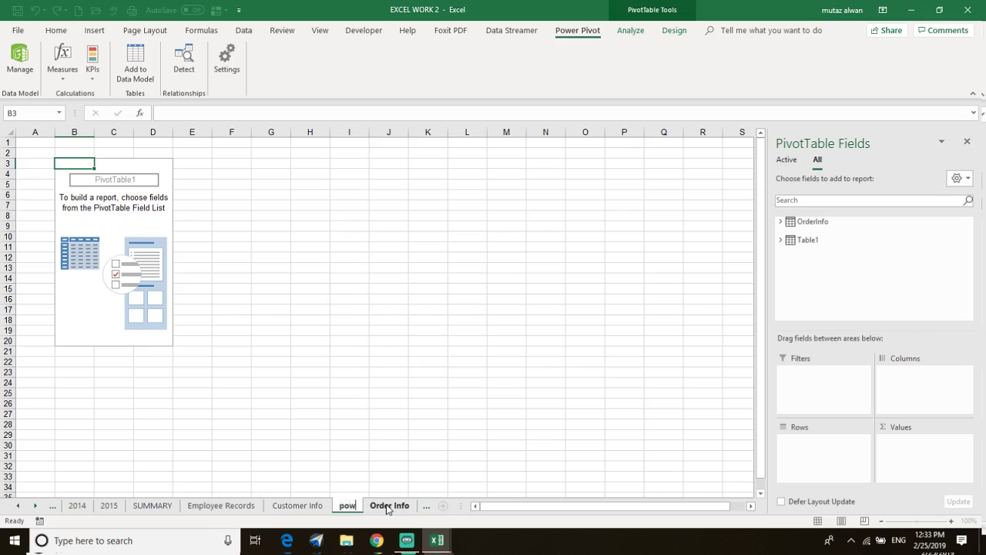
pyautogui.write('er pivot')
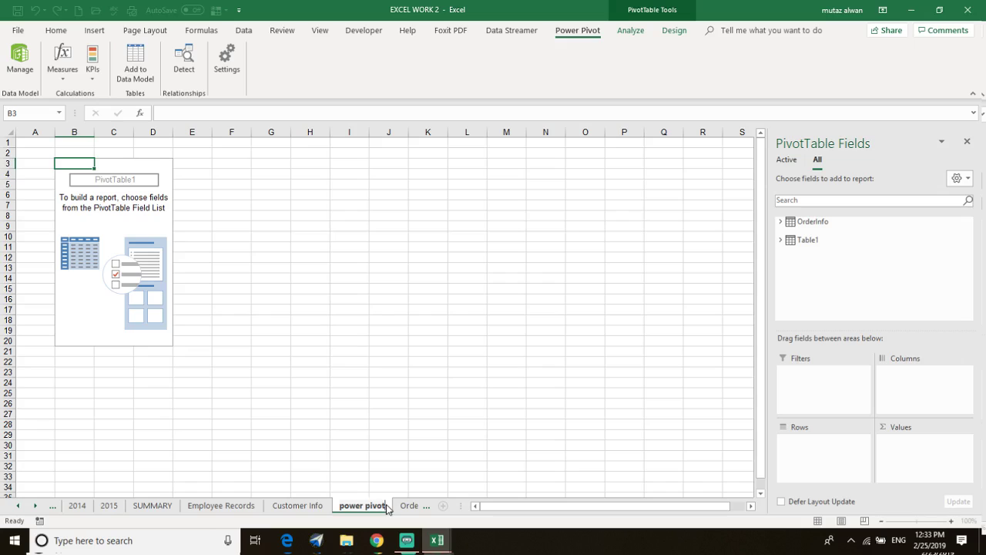
pyautogui.press('Return')
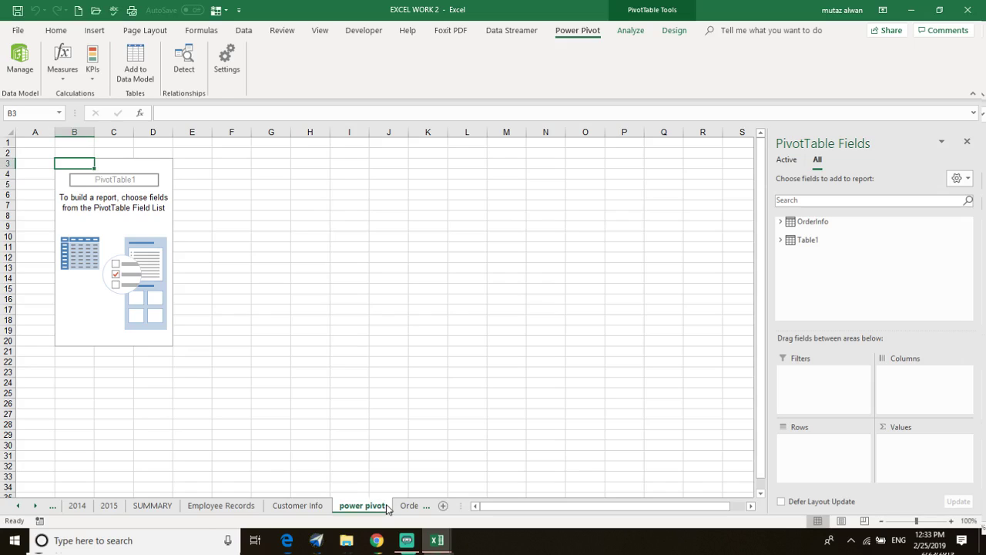
pyautogui.click(105, 216)
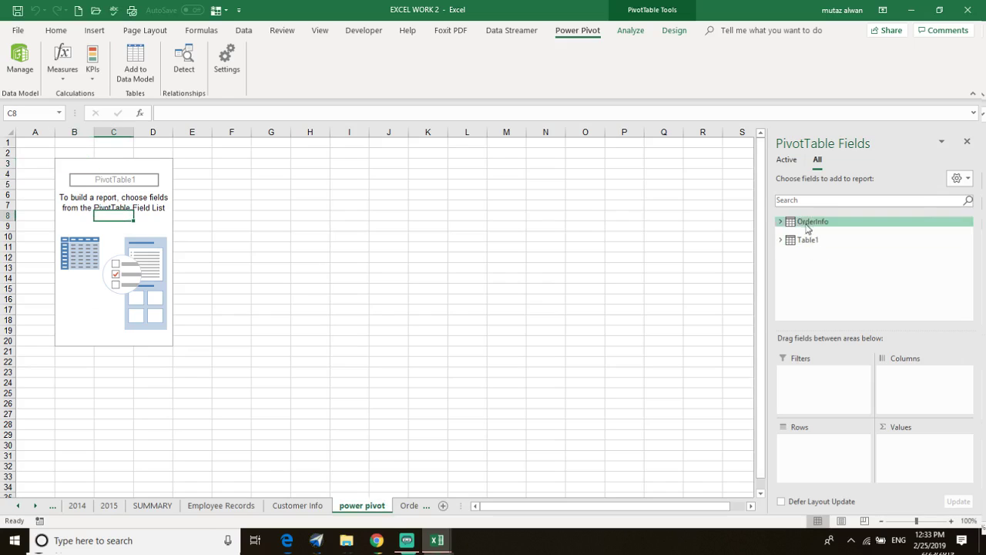
# Step: Expand the OrderInfo and Table1 field lists in the PivotTable Fields pane
pyautogui.click(780, 221)
pyautogui.scroll(-3, 832, 266)
pyautogui.scroll(2, 842, 277)
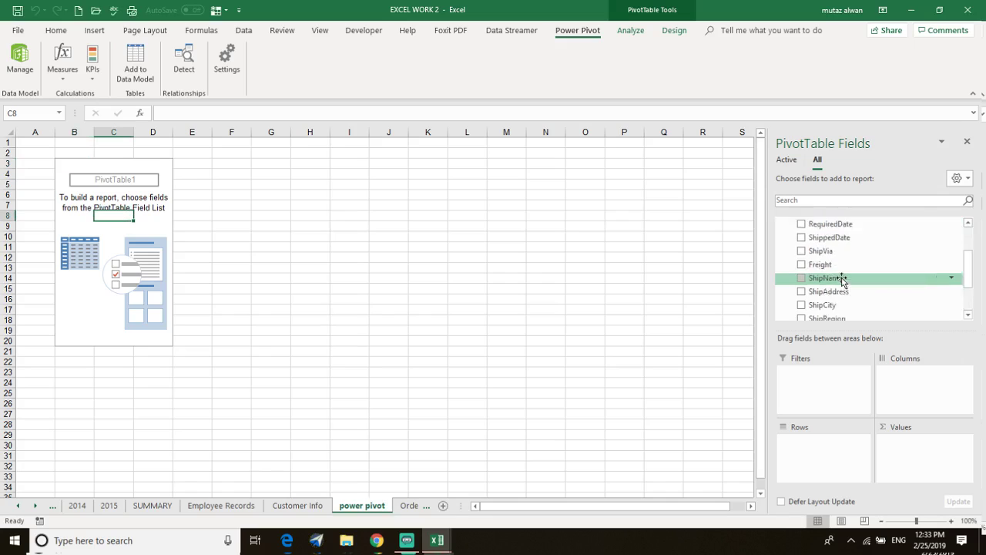
pyautogui.scroll(2, 817, 244)
pyautogui.scroll(-3, 810, 324)
pyautogui.click(784, 306)
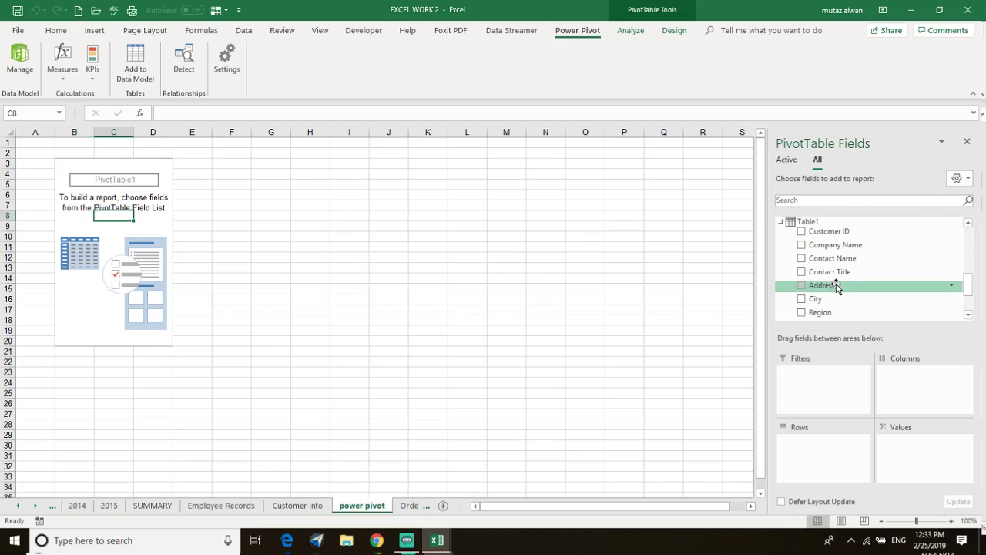
pyautogui.scroll(-2, 837, 280)
pyautogui.scroll(6, 848, 271)
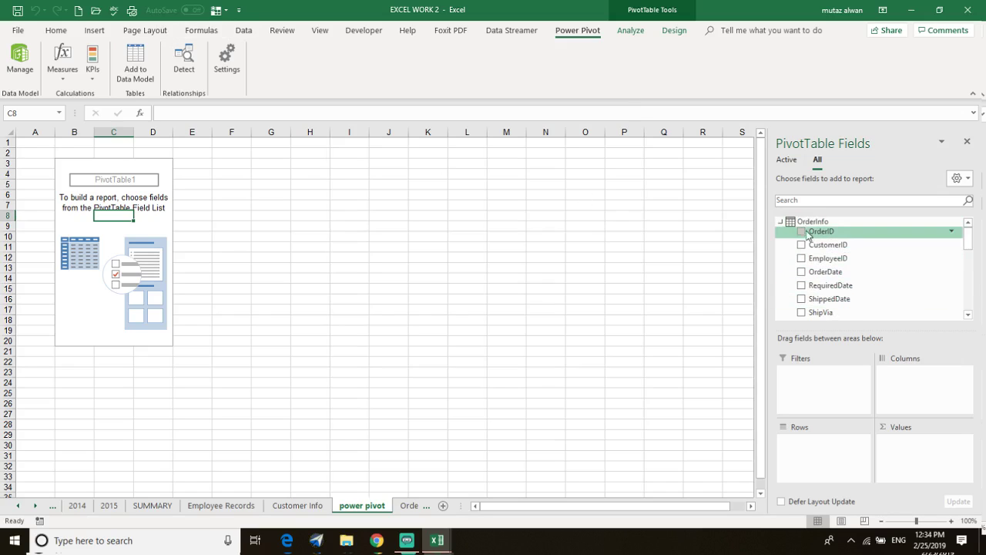
# Step: Switch between the workbook and Power Pivot, ending on the 91-record customer grid
pyautogui.click(440, 543)
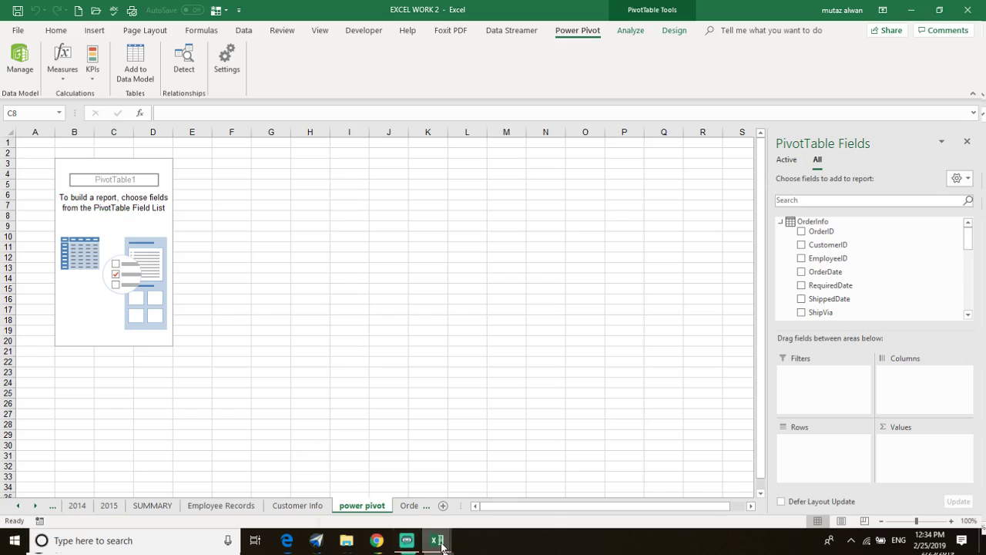
pyautogui.click(523, 484)
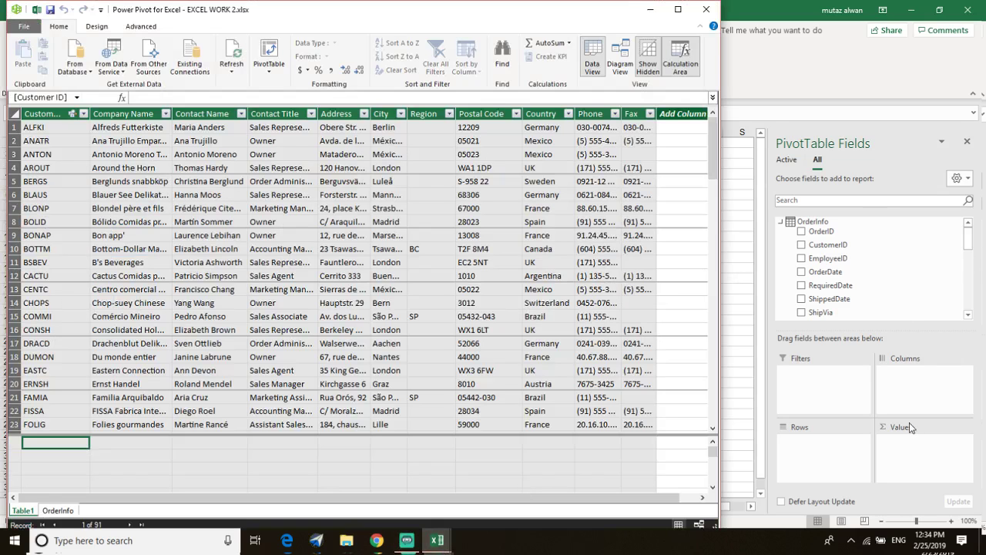
pyautogui.click(968, 245)
pyautogui.moveTo(969, 235); pyautogui.dragTo(968, 198)
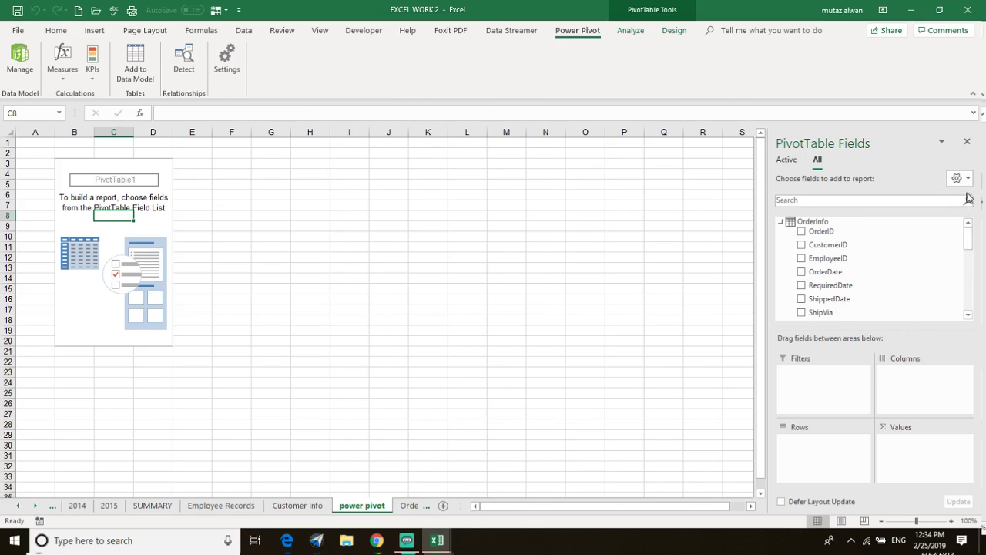
pyautogui.moveTo(431, 547)
pyautogui.click(472, 481)
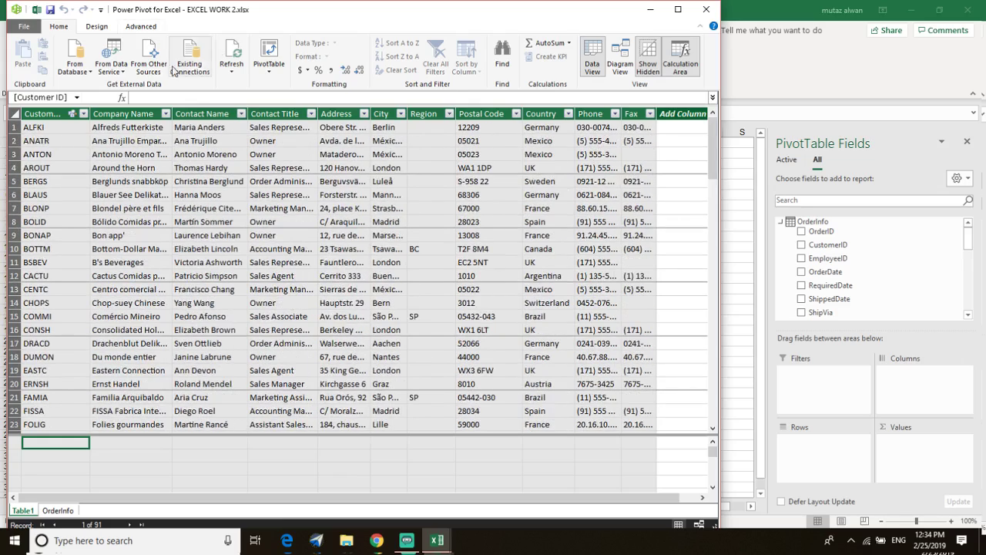
# Step: Add an Average of Freight measure to the OrderInfo table
pyautogui.click(58, 510)
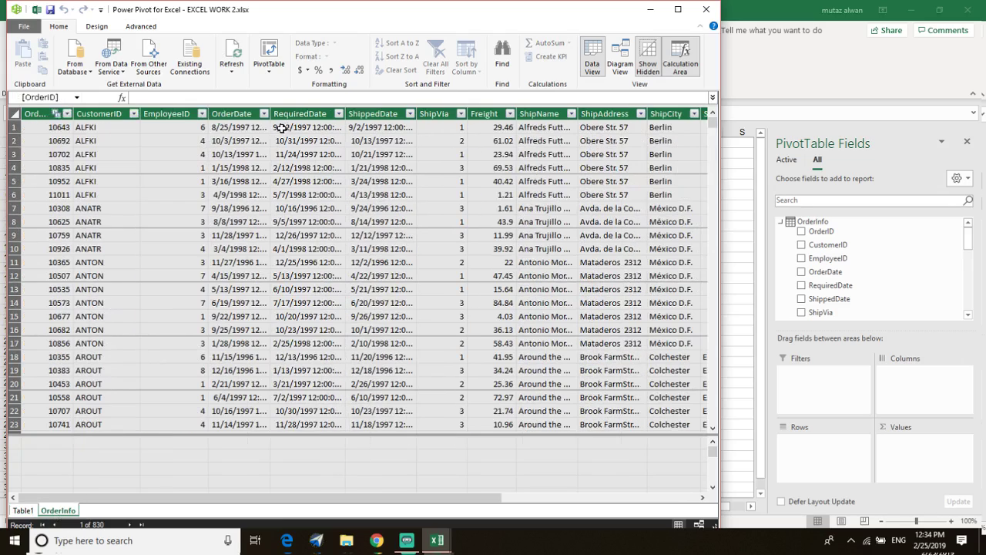
pyautogui.click(478, 115)
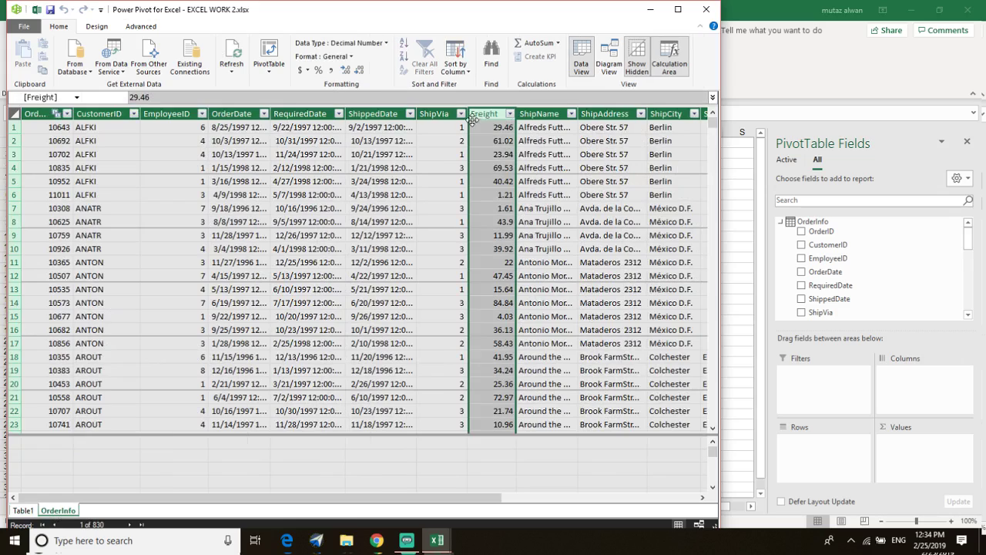
pyautogui.click(558, 43)
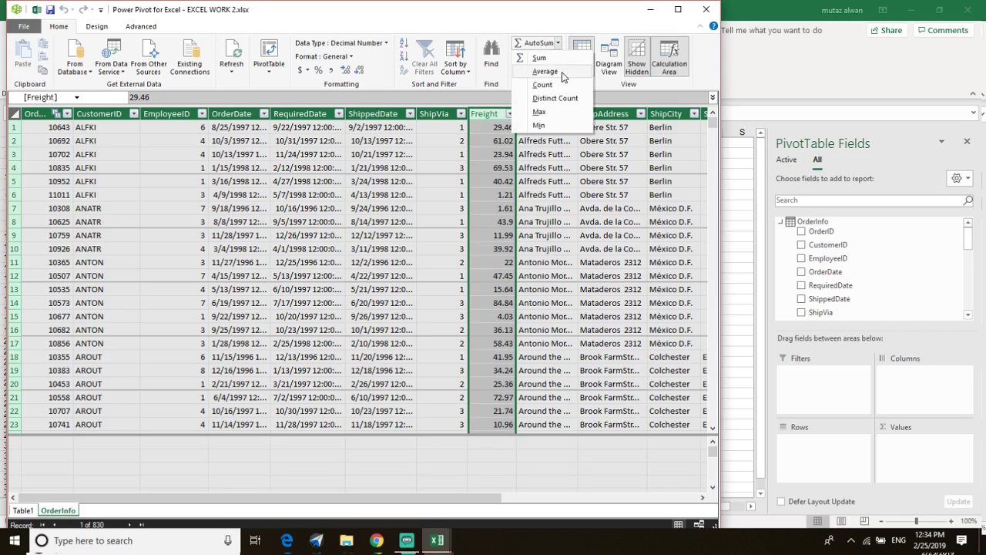
pyautogui.click(561, 72)
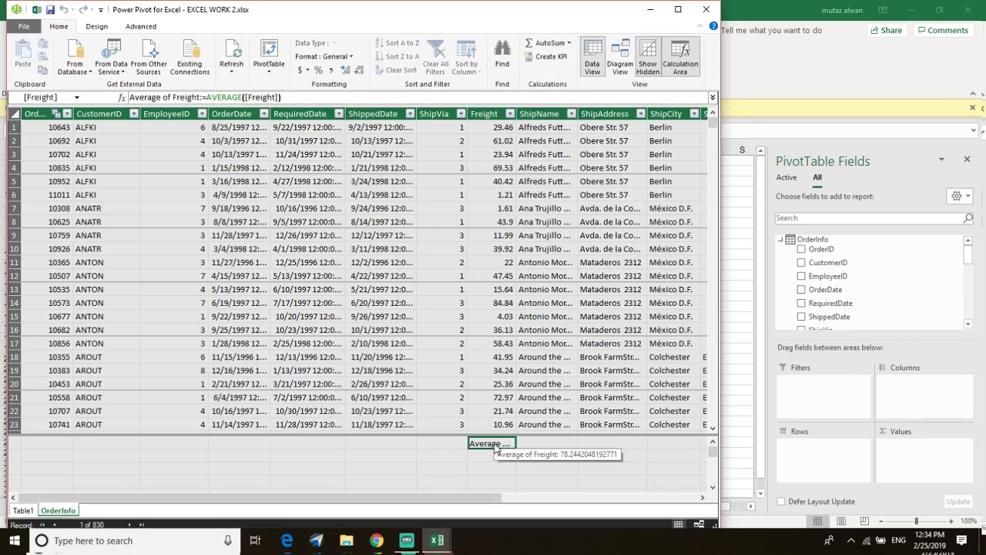
# Step: Draft a KPI on it with low-green/high-red status at 55% and 90%, then cancel
pyautogui.click(548, 57)
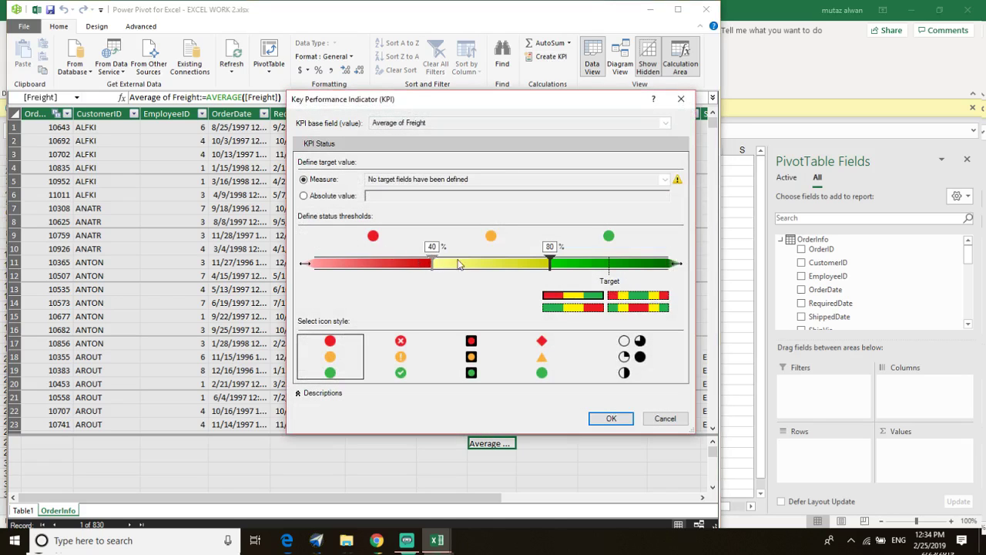
pyautogui.click(573, 307)
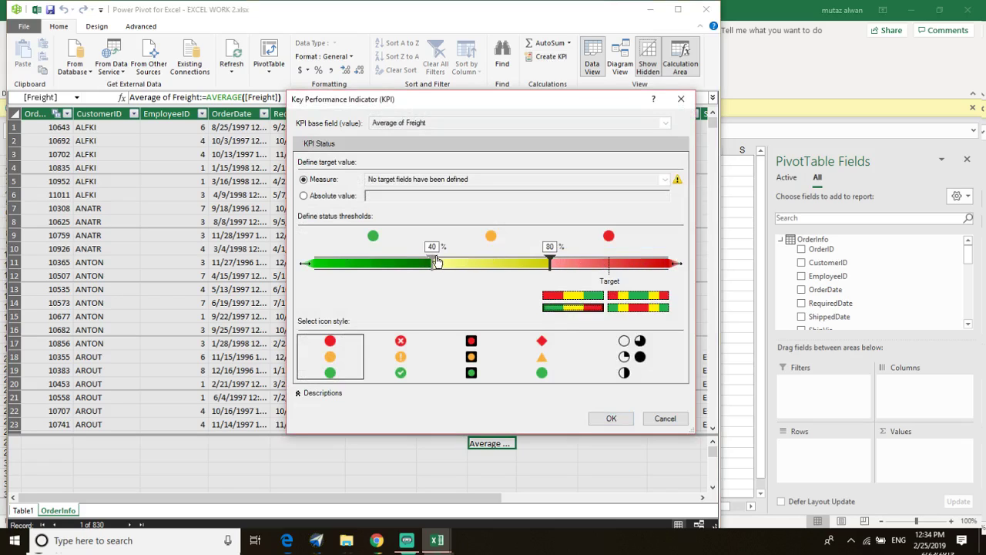
pyautogui.click(552, 263)
pyautogui.moveTo(552, 263); pyautogui.dragTo(579, 263)
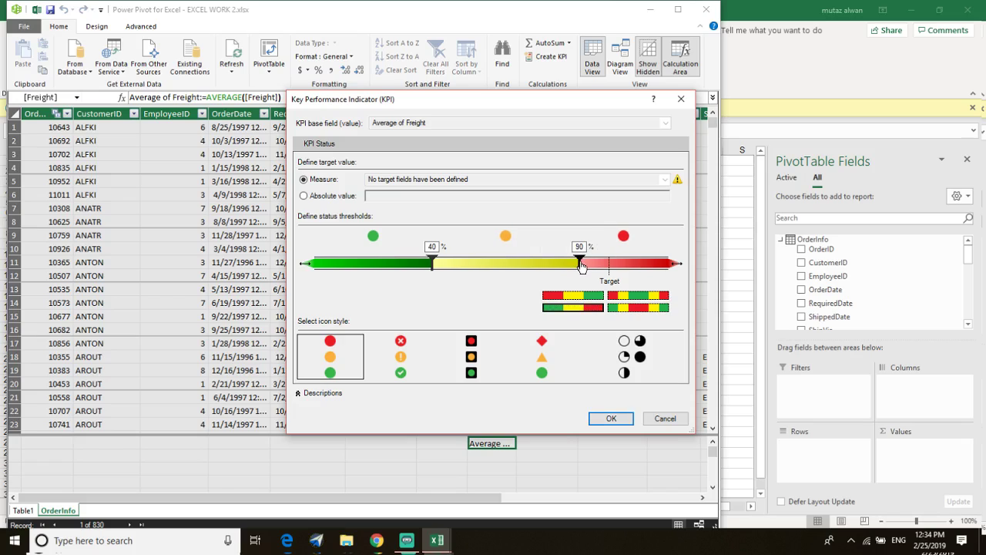
pyautogui.moveTo(432, 262); pyautogui.dragTo(478, 263)
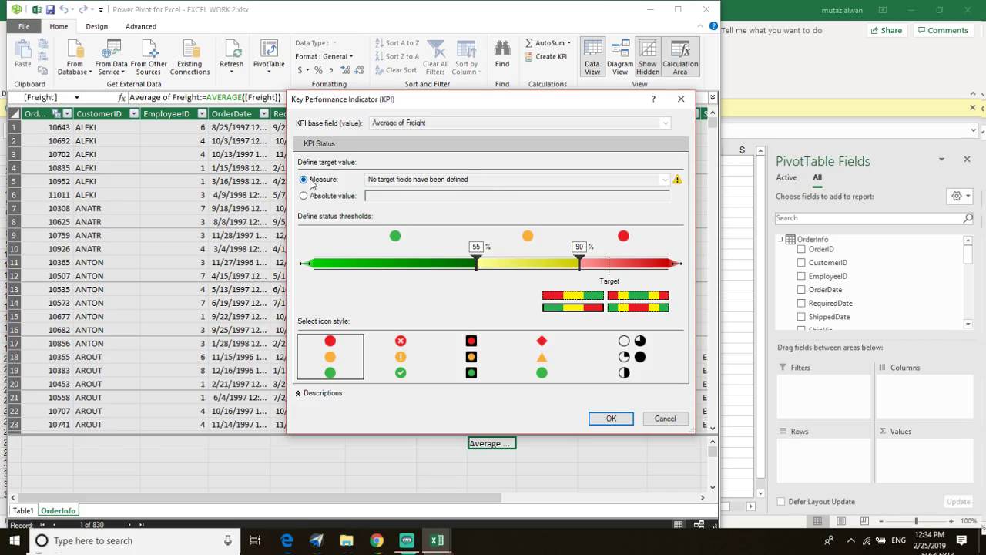
pyautogui.click(504, 443)
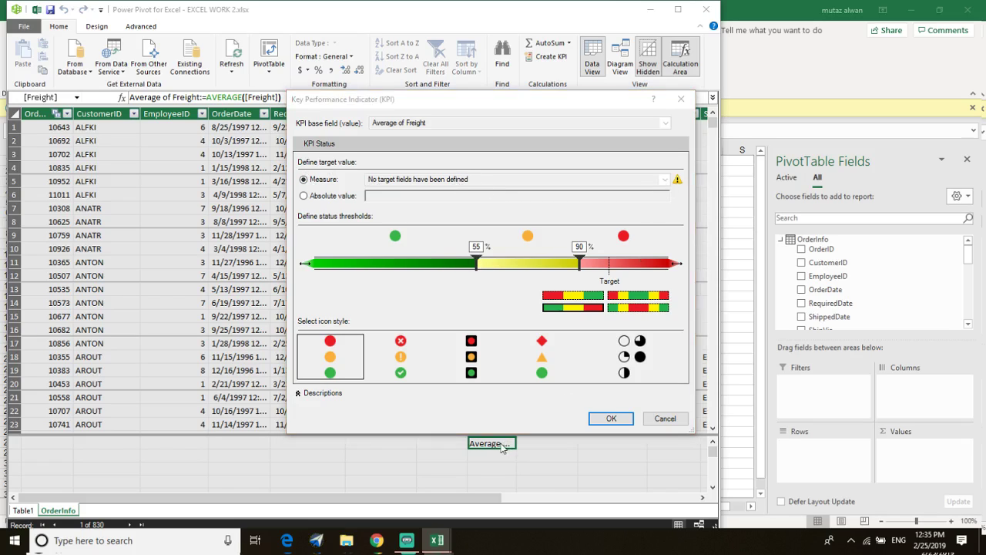
# Step: Discard the unsaved KPI and add a second Average of Freight measure
pyautogui.click(665, 420)
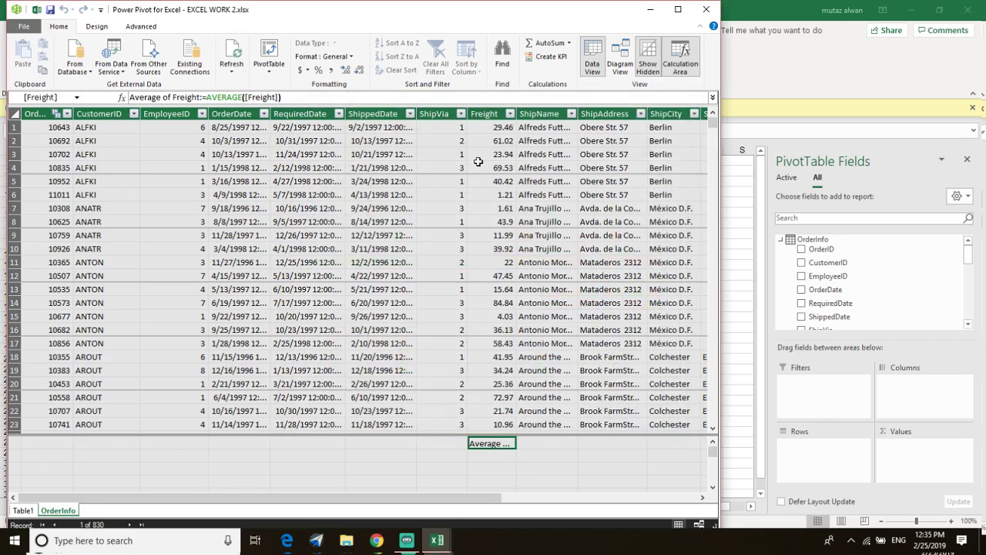
pyautogui.click(487, 114)
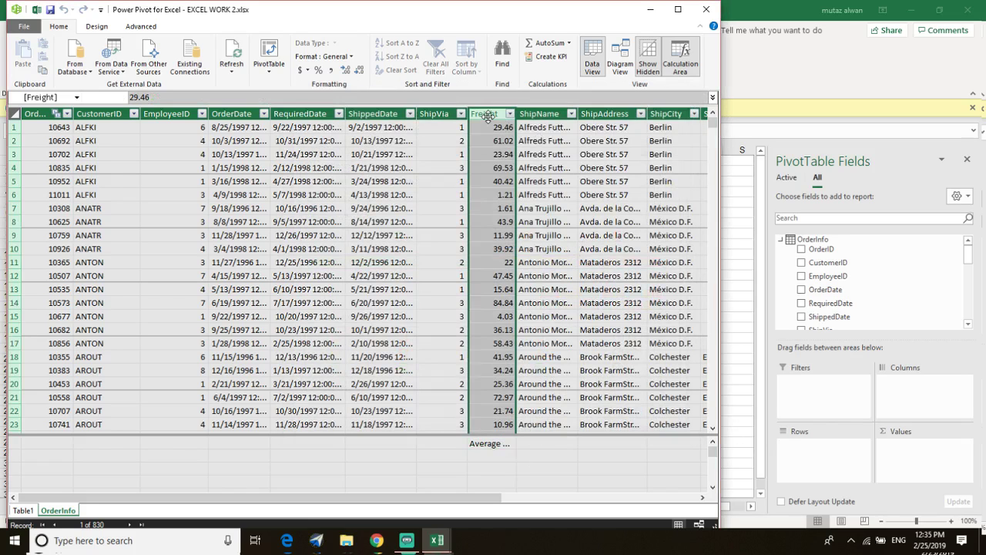
pyautogui.click(559, 44)
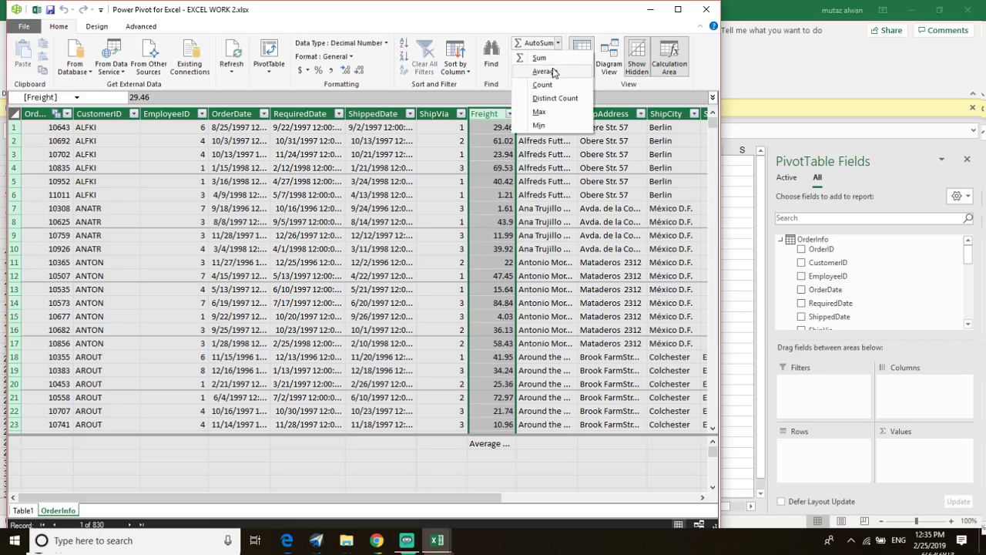
pyautogui.click(545, 71)
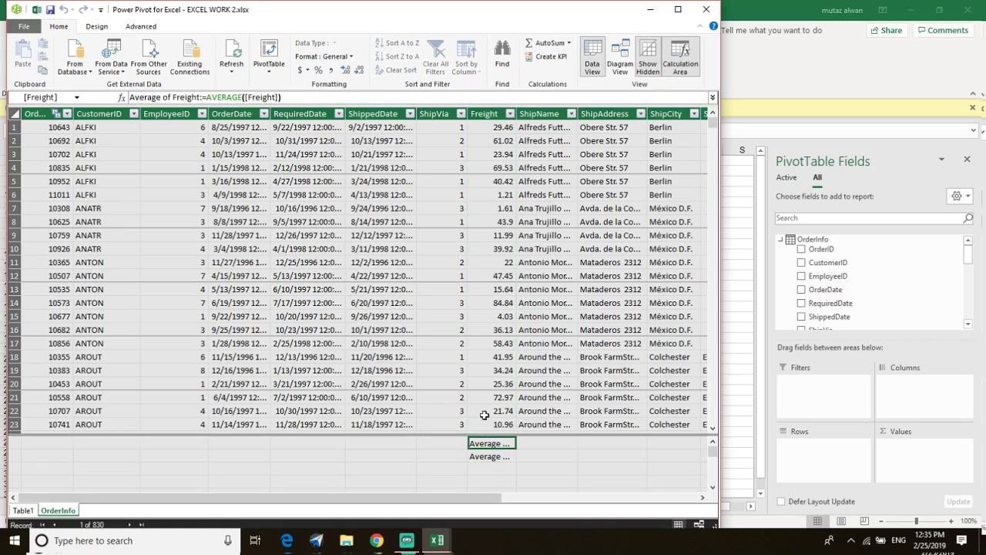
# Step: Add a Sum of Freight measure for the Freight column with AutoSum
pyautogui.click(492, 412)
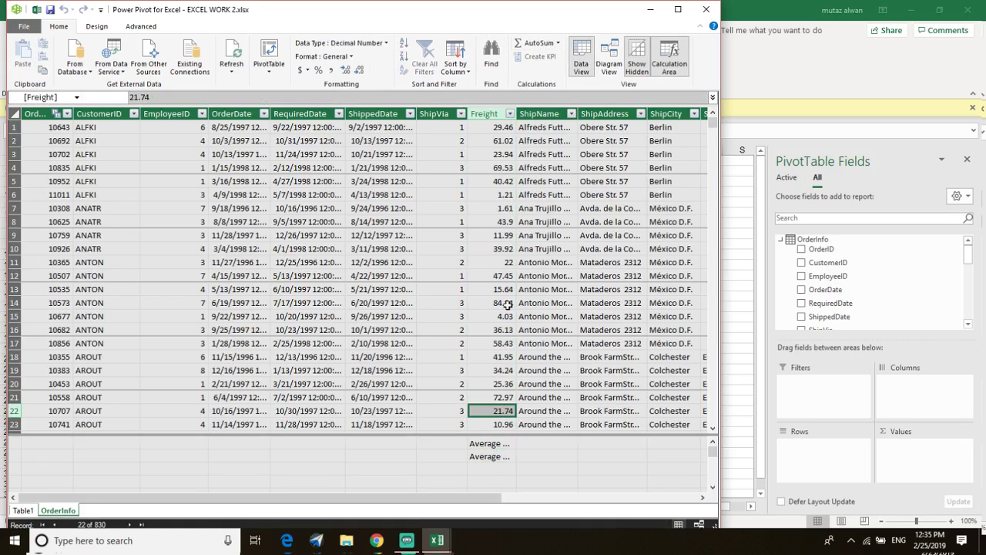
pyautogui.click(495, 444)
pyautogui.click(544, 43)
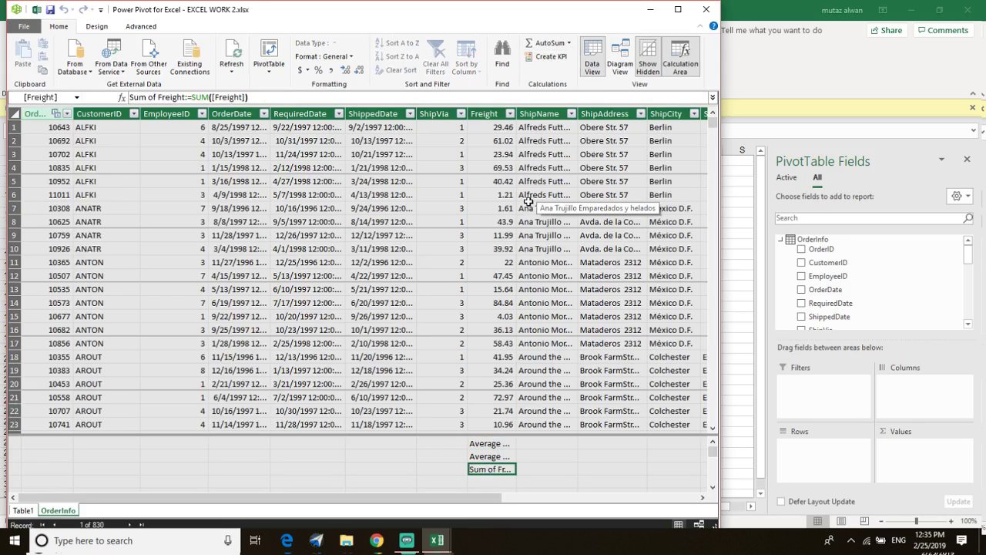
# Step: Start a KPI on Sum of Freight, try absolute targets, then target Average of Freight
pyautogui.click(550, 60)
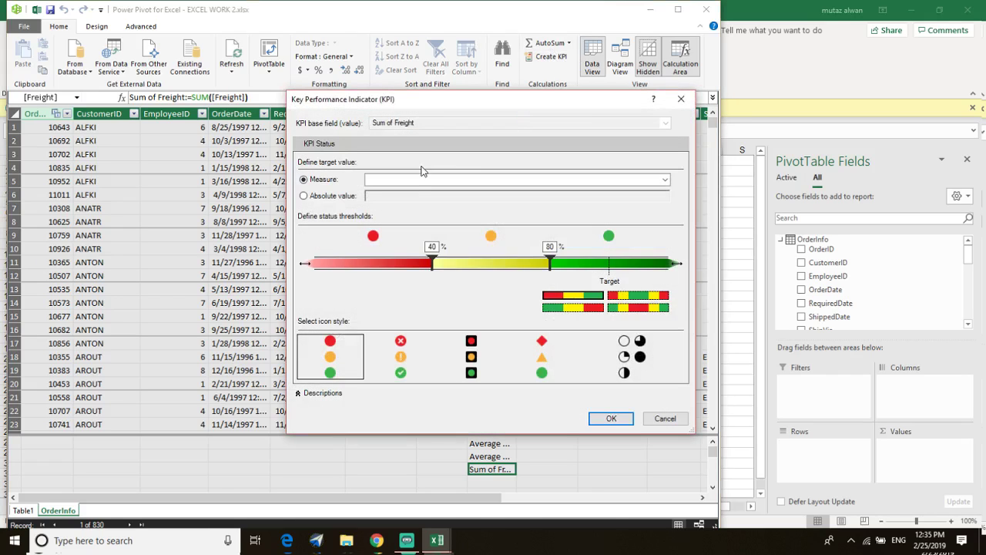
pyautogui.click(634, 183)
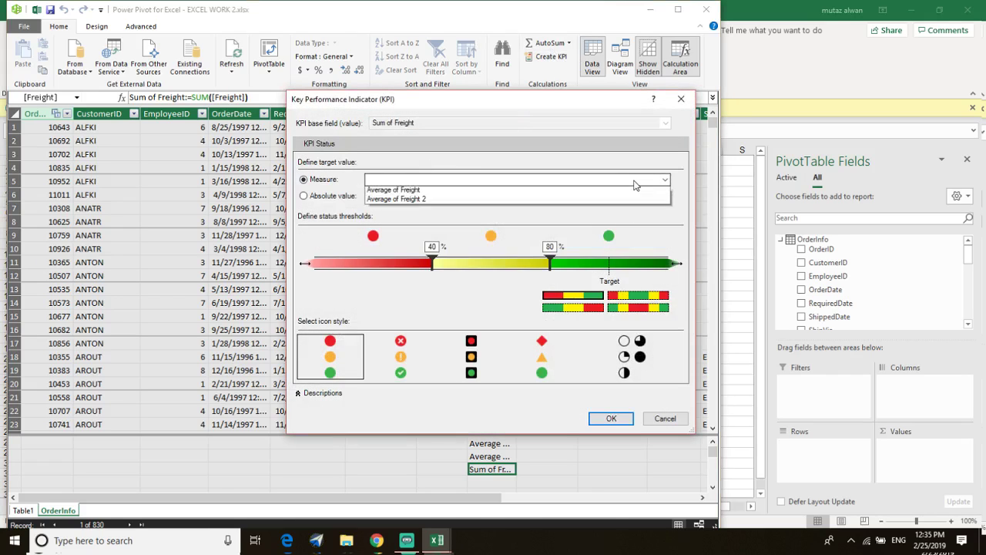
pyautogui.click(419, 191)
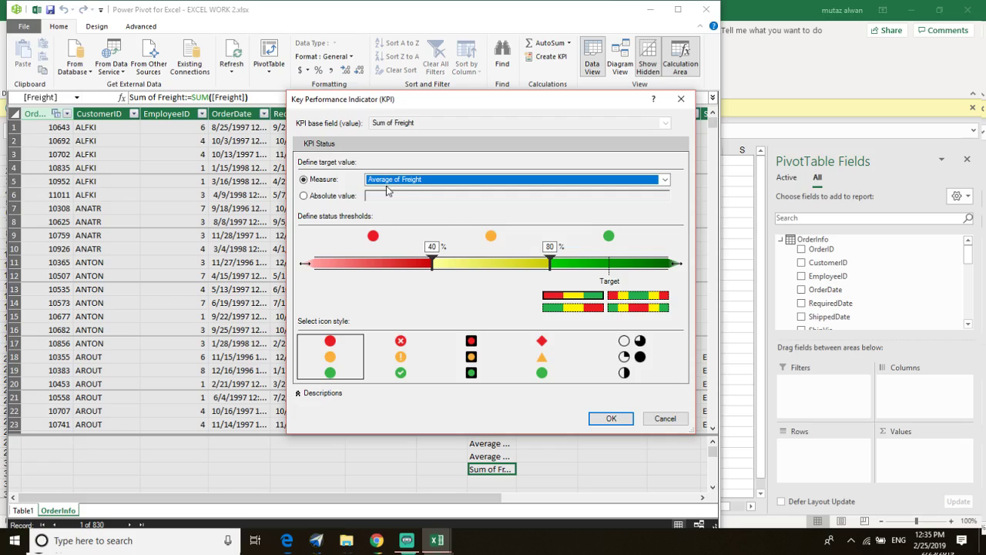
pyautogui.click(310, 199)
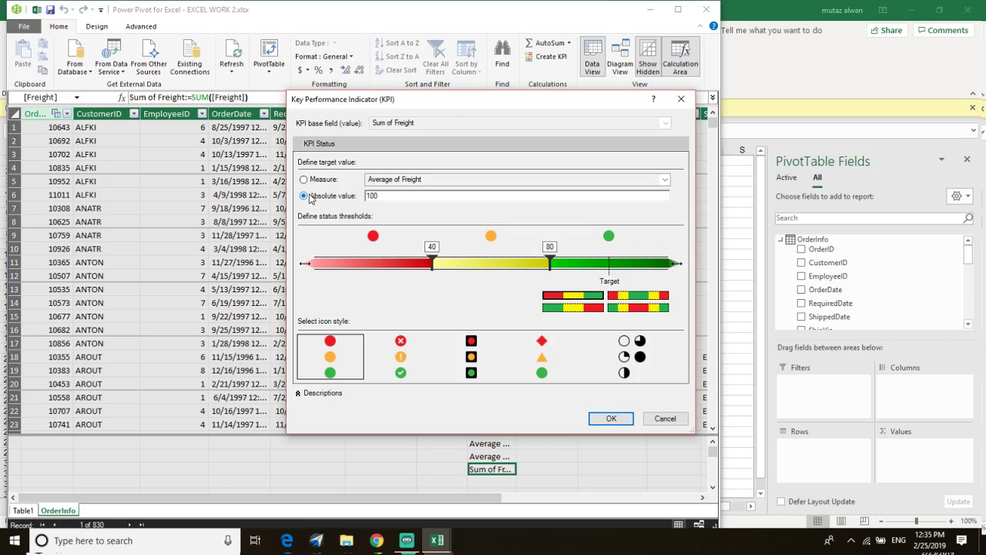
pyautogui.doubleClick(372, 196)
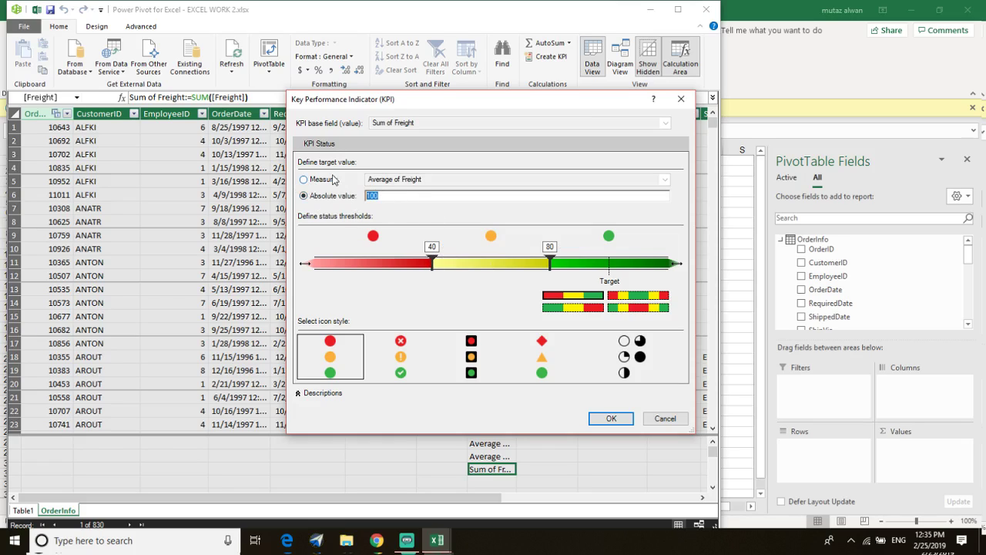
pyautogui.write('3')
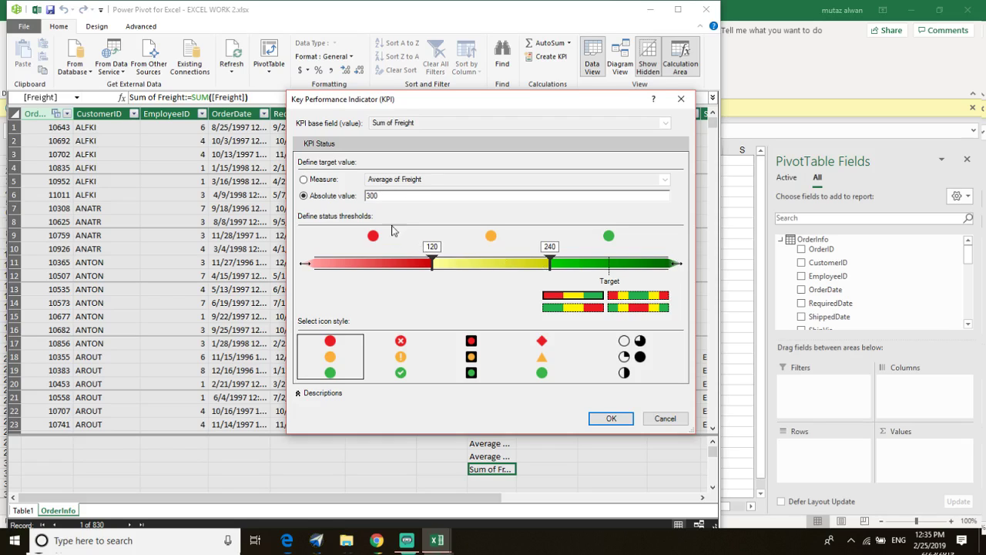
pyautogui.doubleClick(383, 197)
pyautogui.write('1')
pyautogui.click(316, 181)
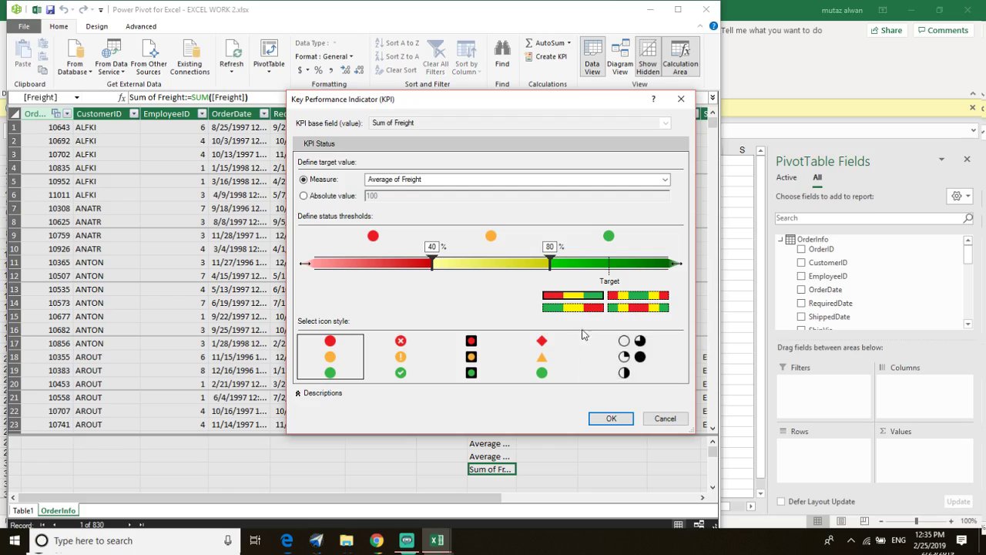
# Step: Choose green-yellow-red status bands and save the KPI
pyautogui.click(569, 312)
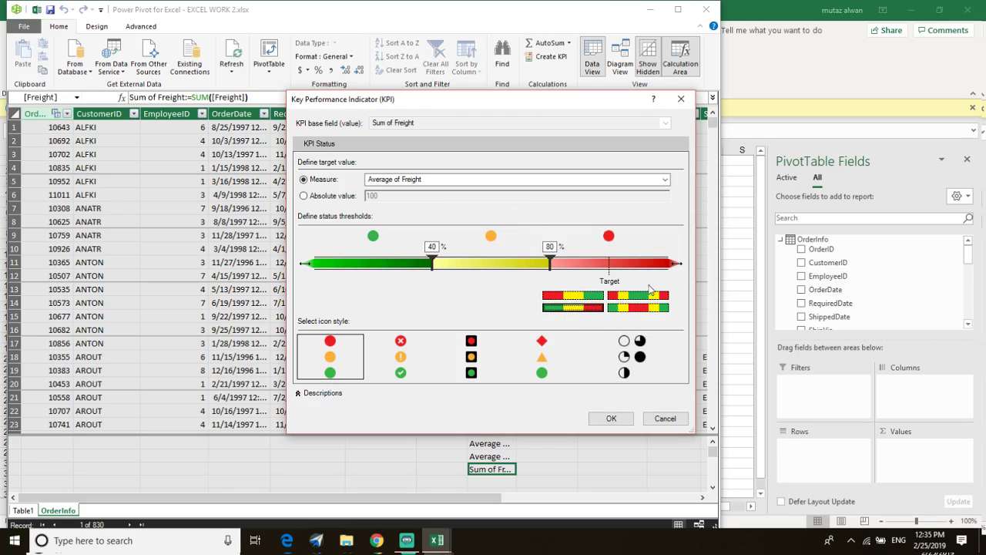
pyautogui.click(645, 307)
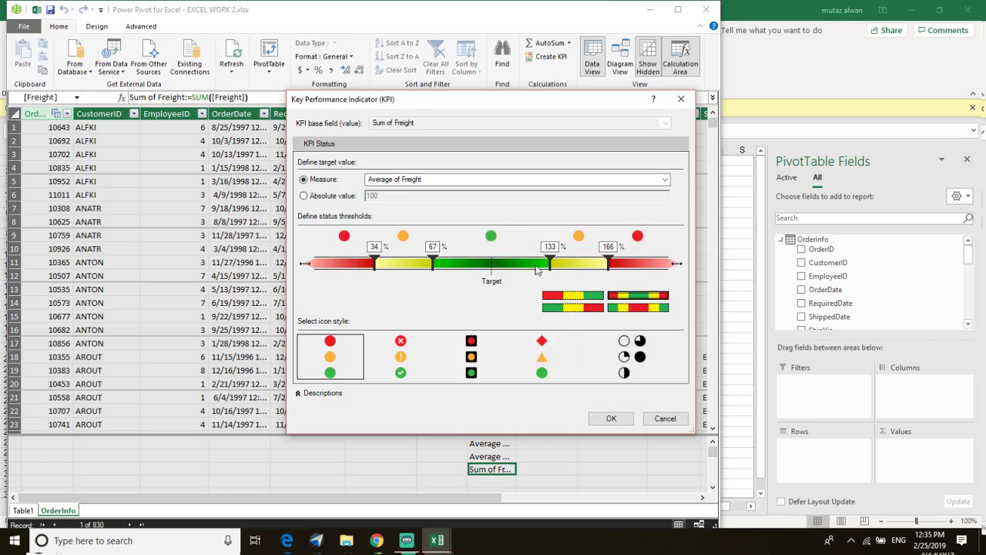
pyautogui.click(564, 295)
pyautogui.click(586, 309)
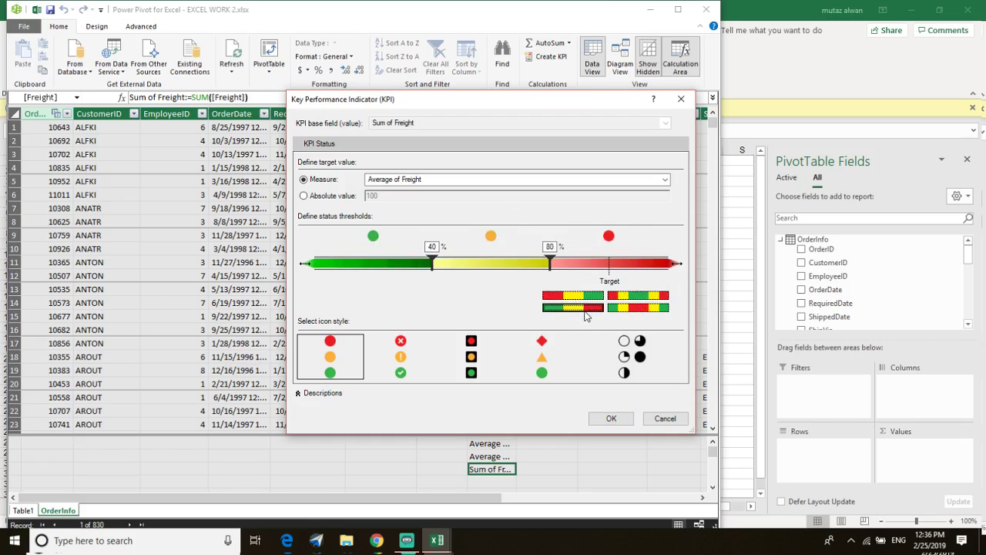
pyautogui.click(615, 418)
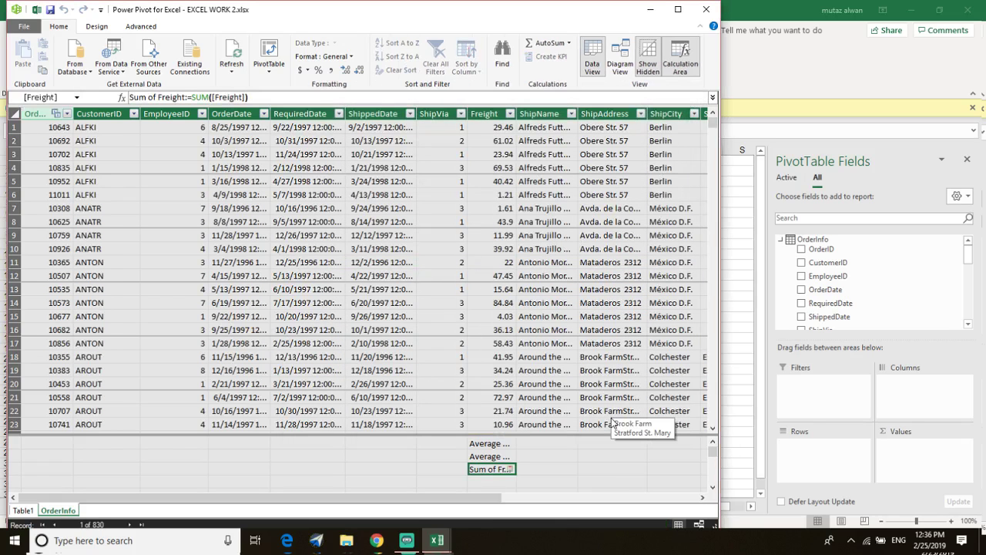
# Step: Add Sum of Freight and Sum of OrderID to the PivotTable values
pyautogui.click(886, 250)
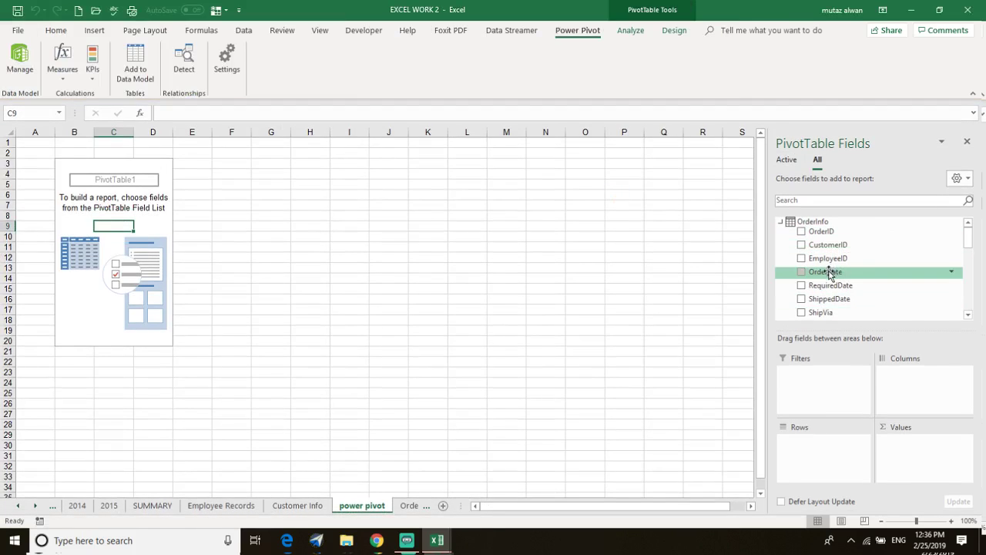
pyautogui.scroll(-4, 848, 288)
pyautogui.scroll(2, 848, 291)
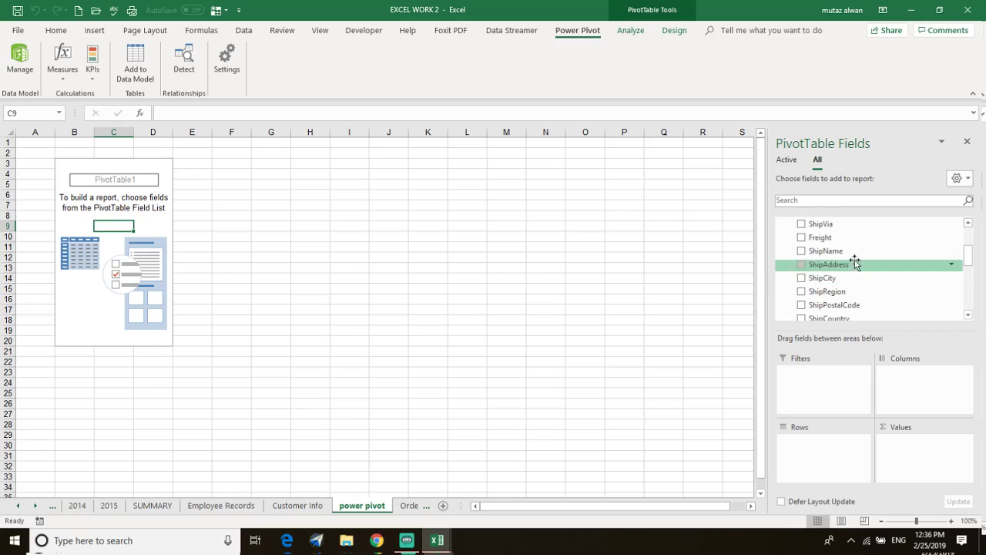
pyautogui.click(803, 239)
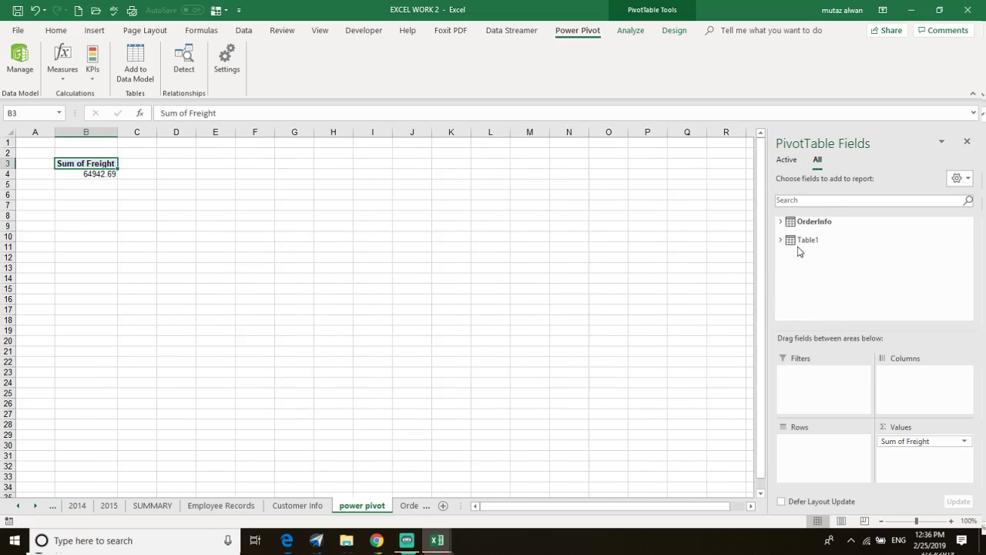
pyautogui.click(782, 221)
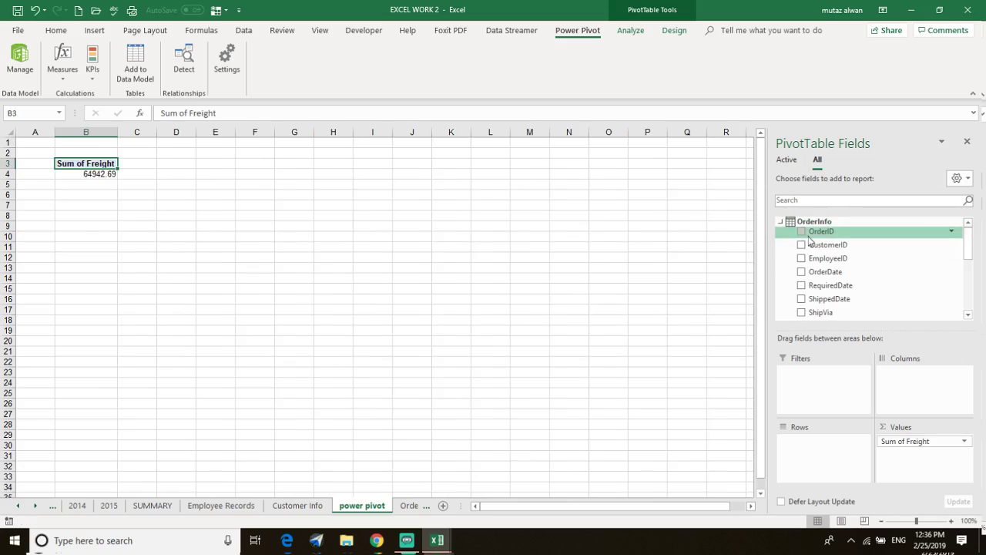
pyautogui.click(801, 232)
# Step: Add Table1's Customer ID as the PivotTable rows
pyautogui.click(782, 221)
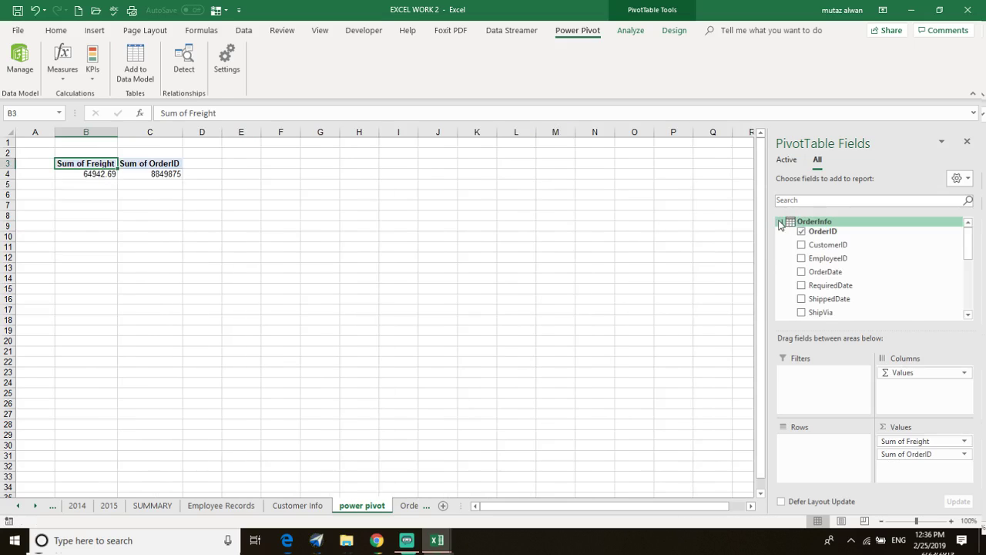
pyautogui.scroll(-4, 793, 297)
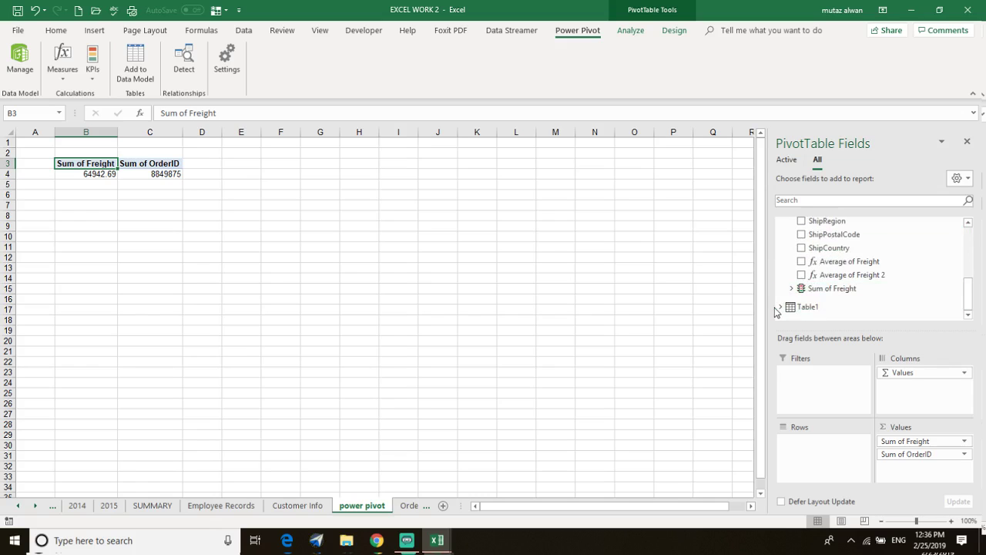
pyautogui.click(782, 307)
pyautogui.scroll(3, 802, 293)
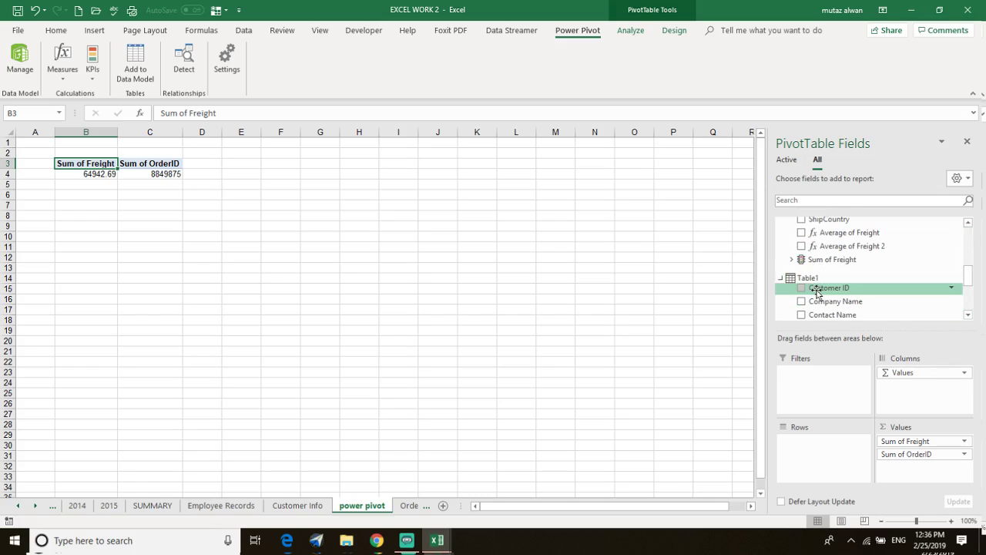
pyautogui.click(807, 289)
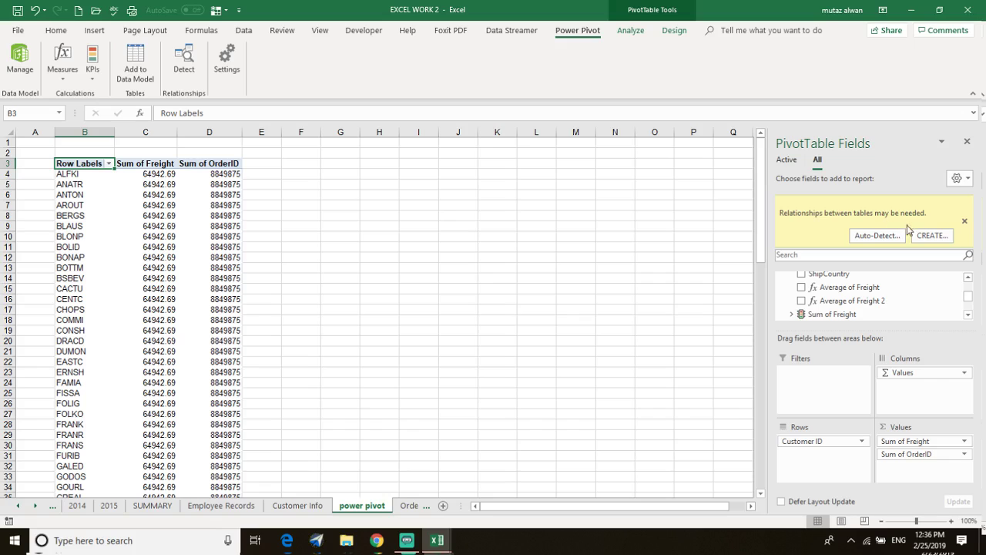
pyautogui.click(887, 236)
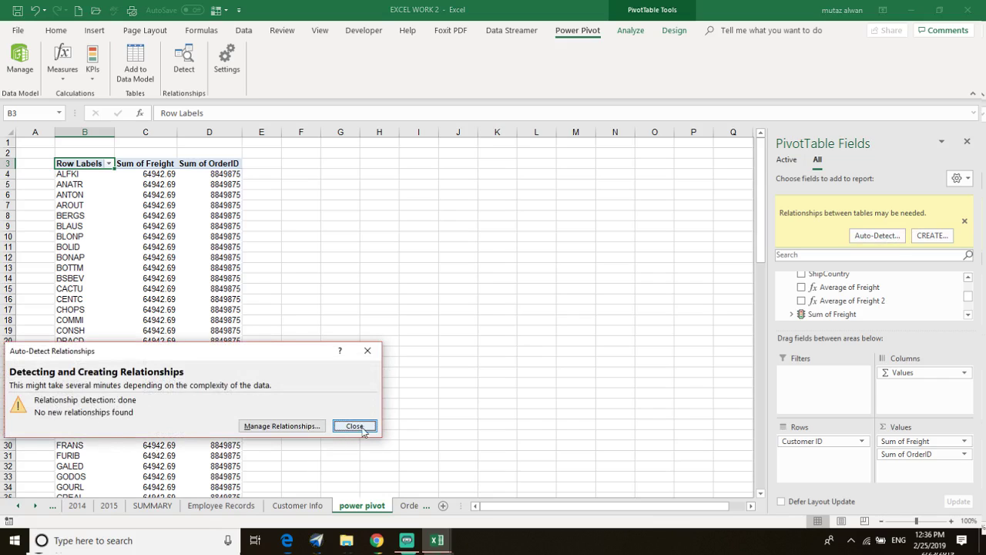
pyautogui.click(358, 427)
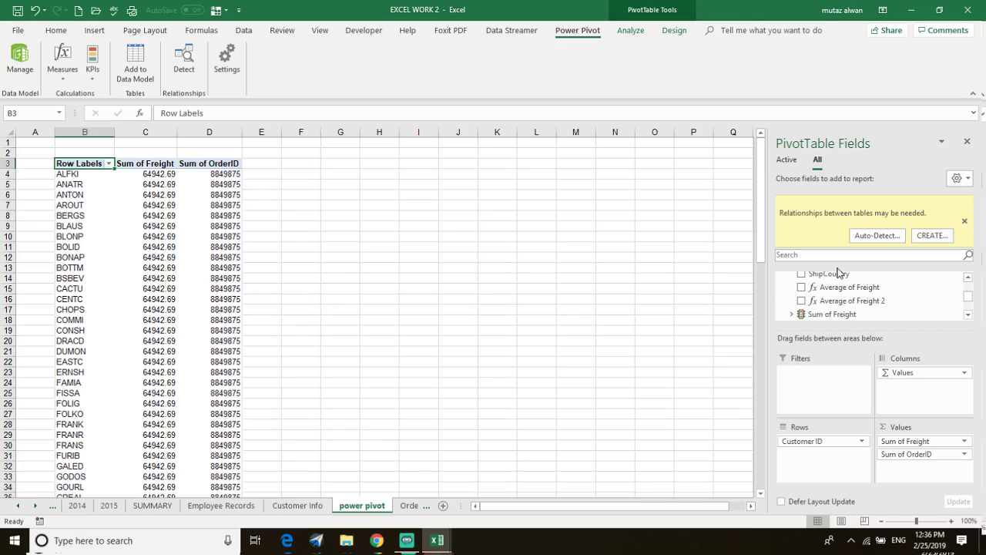
pyautogui.click(791, 315)
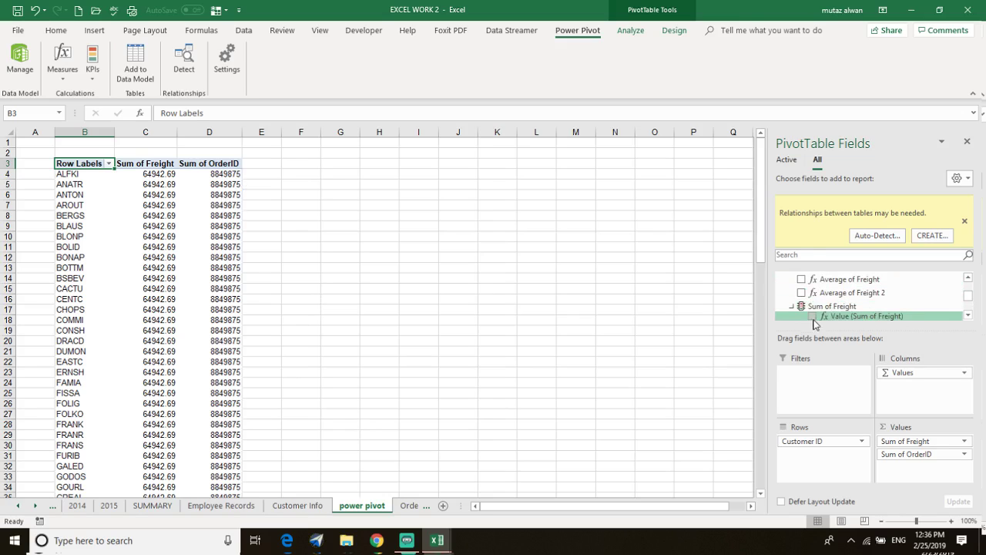
# Step: Check the Sum of Freight KPI Status field, adding a red status column per customer
pyautogui.scroll(-1, 855, 300)
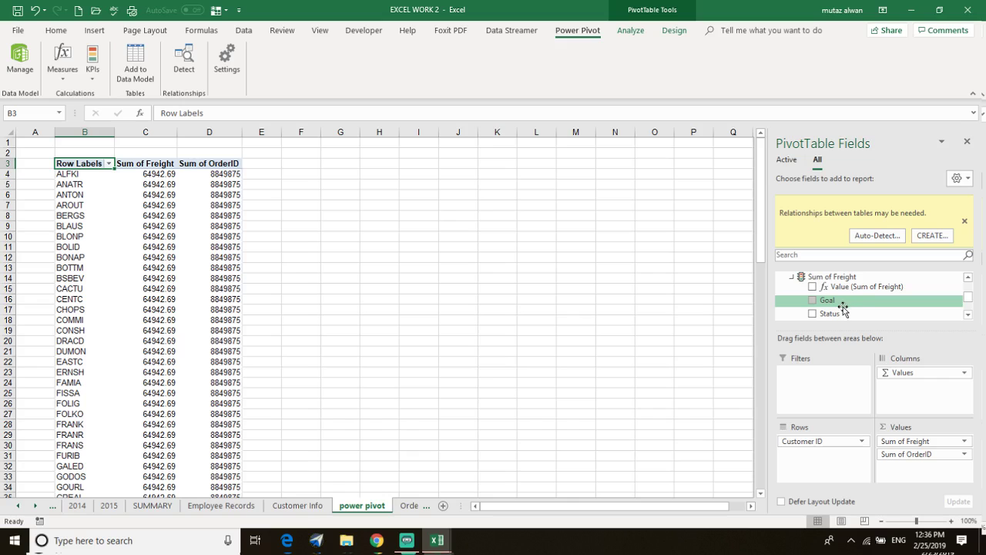
pyautogui.click(812, 314)
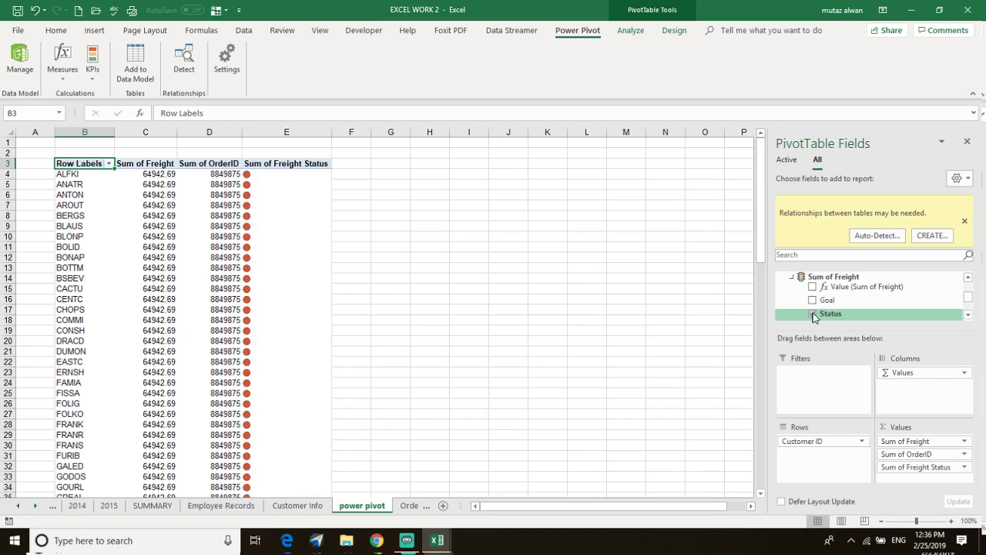
pyautogui.scroll(-17, 266, 336)
pyautogui.scroll(-8, 266, 348)
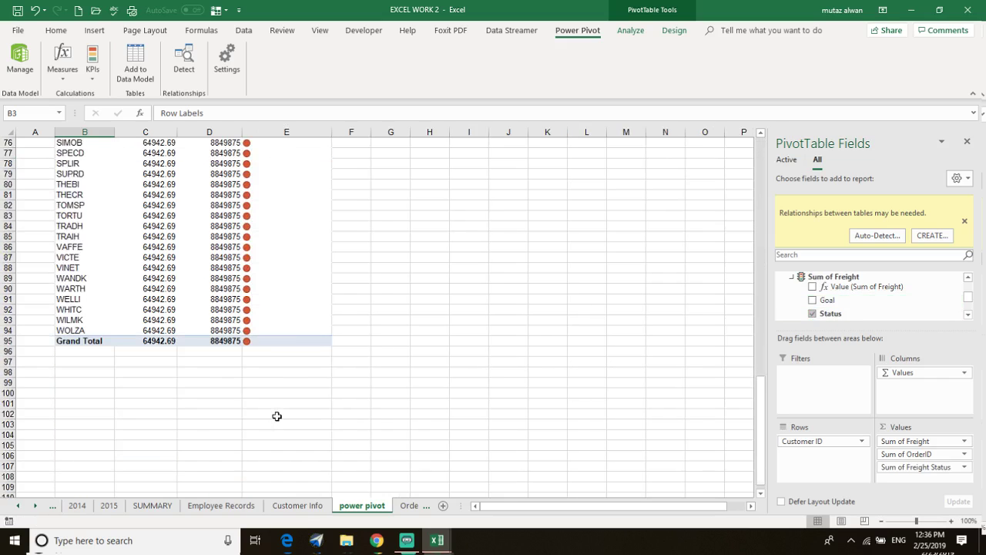
pyautogui.scroll(5, 266, 312)
pyautogui.scroll(20, 268, 305)
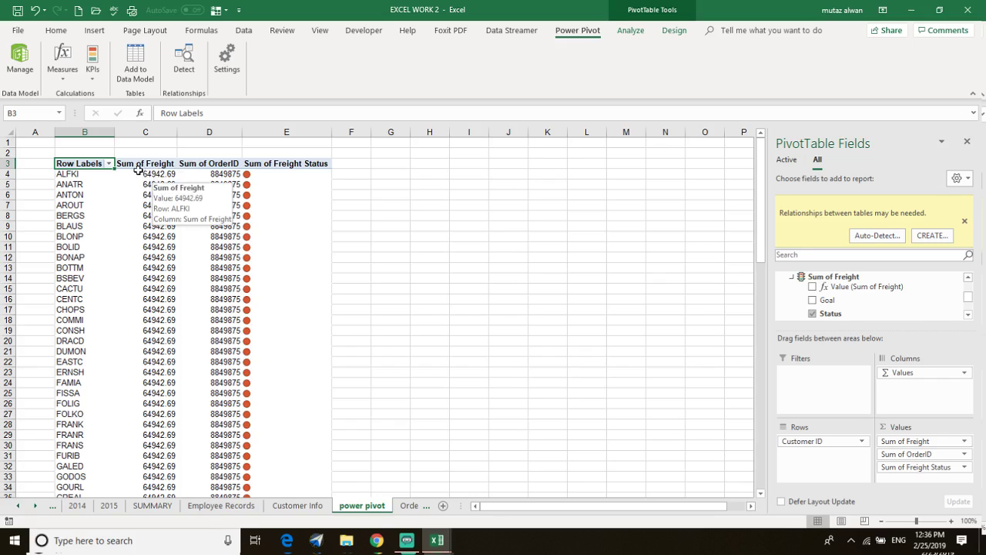
pyautogui.scroll(5, 846, 299)
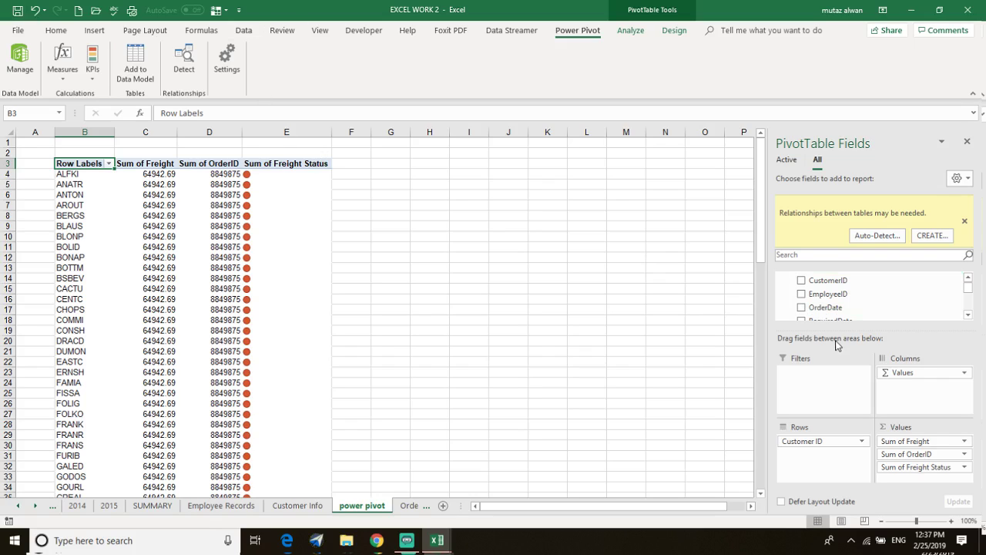
pyautogui.scroll(-10, 840, 293)
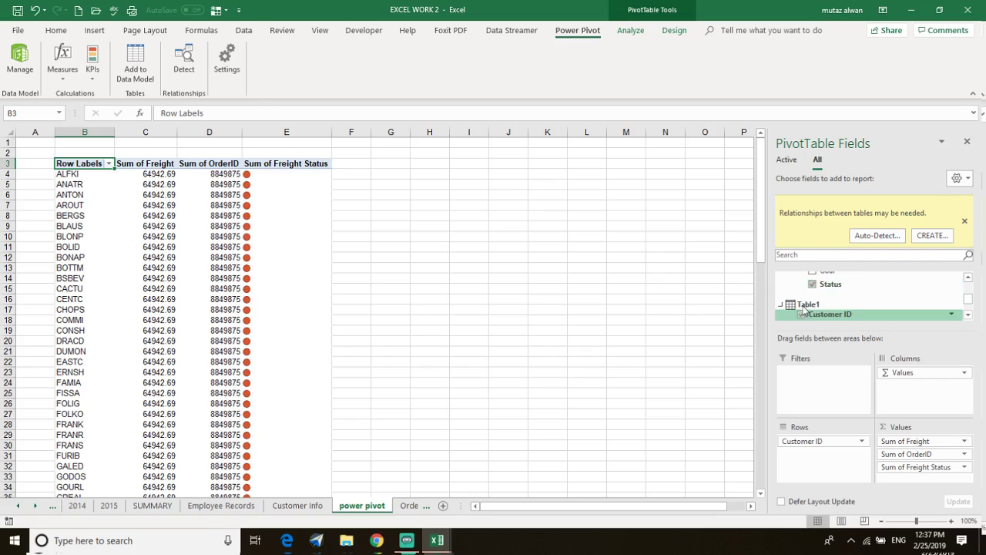
# Step: Inspect the Average of Freight 2 formula, then add Average of Freight to the PivotTable
pyautogui.moveTo(436, 540)
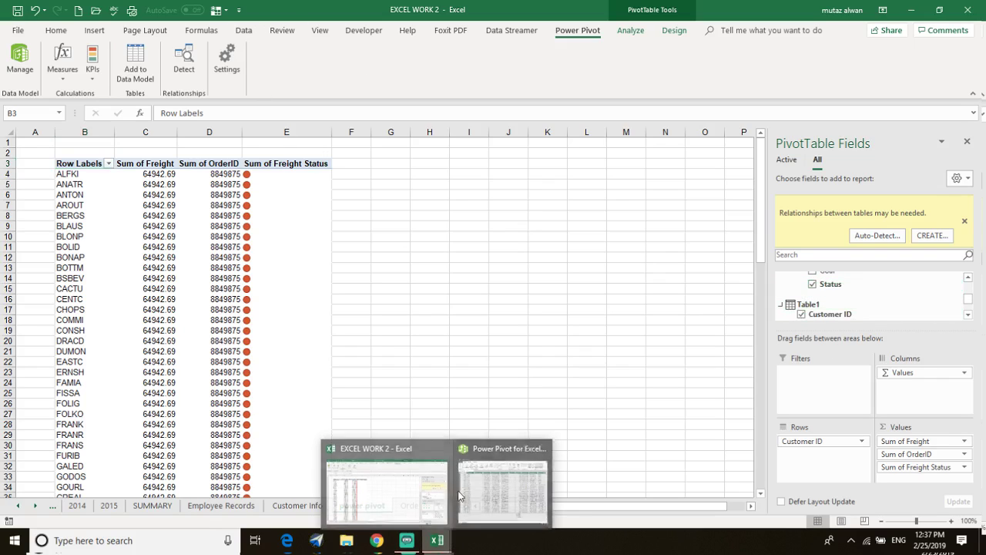
pyautogui.click(497, 476)
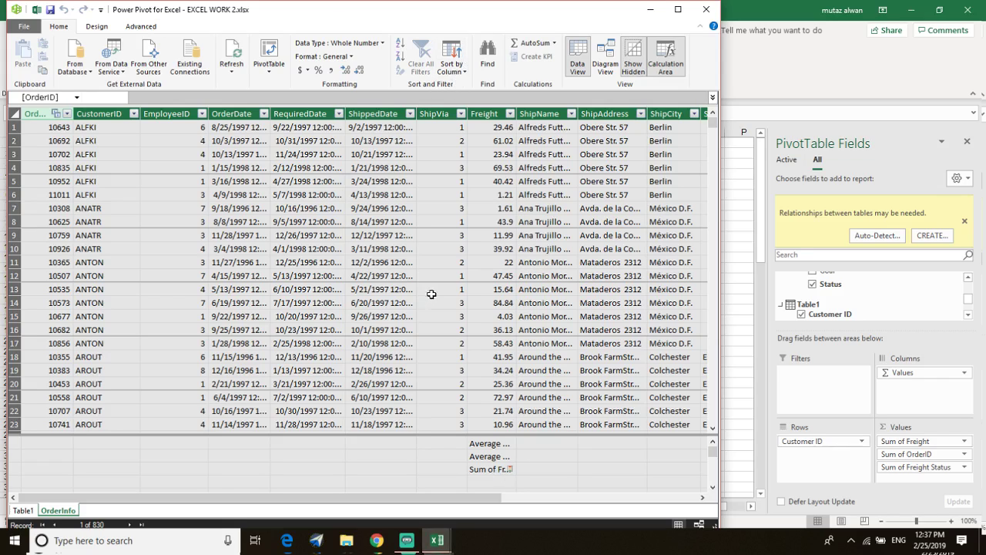
pyautogui.click(478, 453)
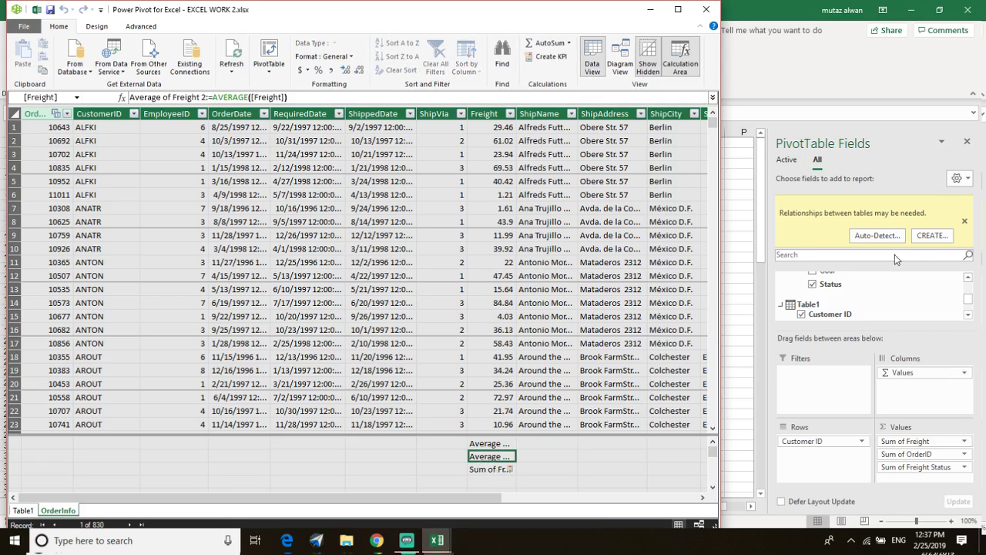
pyautogui.click(863, 296)
pyautogui.scroll(3, 848, 285)
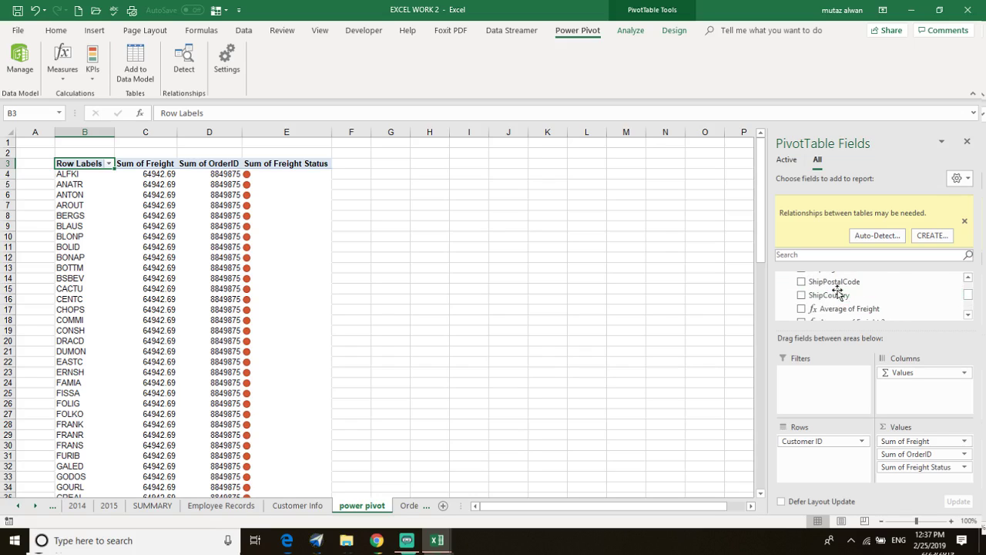
pyautogui.scroll(-2, 836, 292)
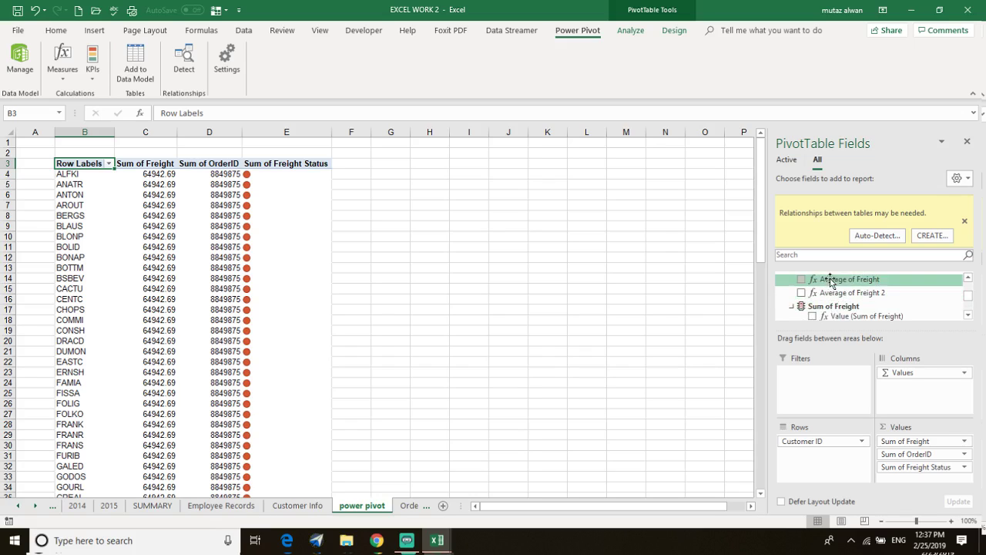
pyautogui.scroll(2, 821, 293)
pyautogui.click(803, 309)
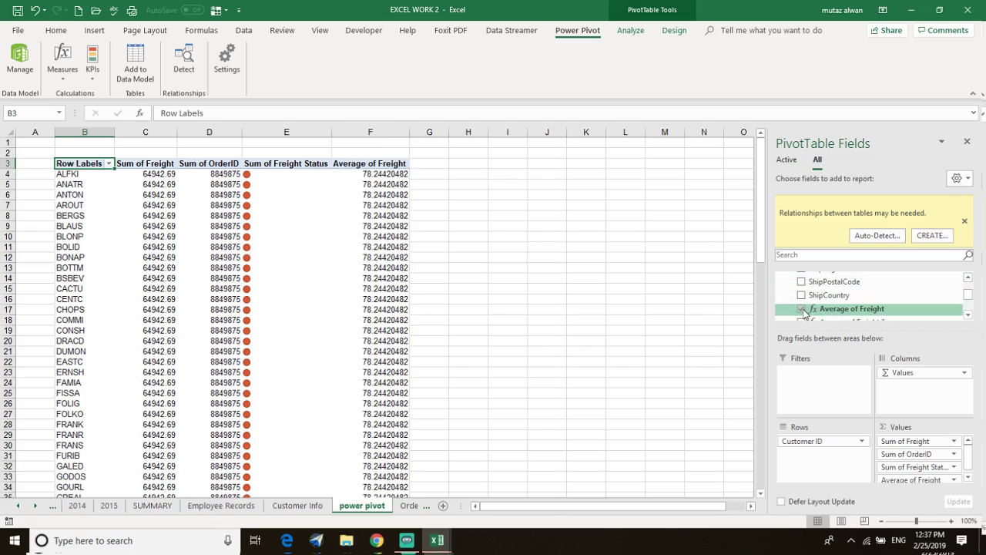
# Step: Briefly add and remove the Sum of Freight KPI value column
pyautogui.scroll(-2, 820, 302)
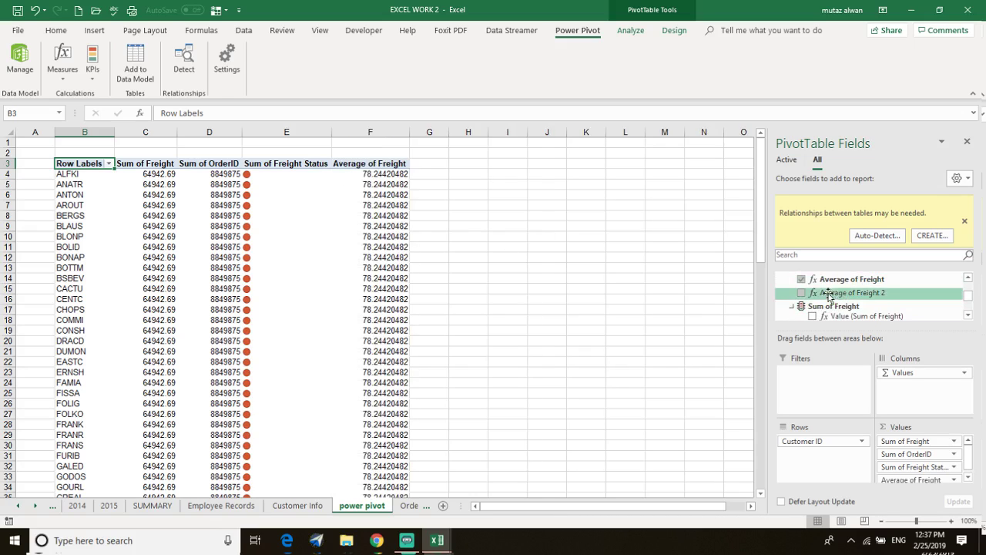
pyautogui.scroll(-4, 828, 313)
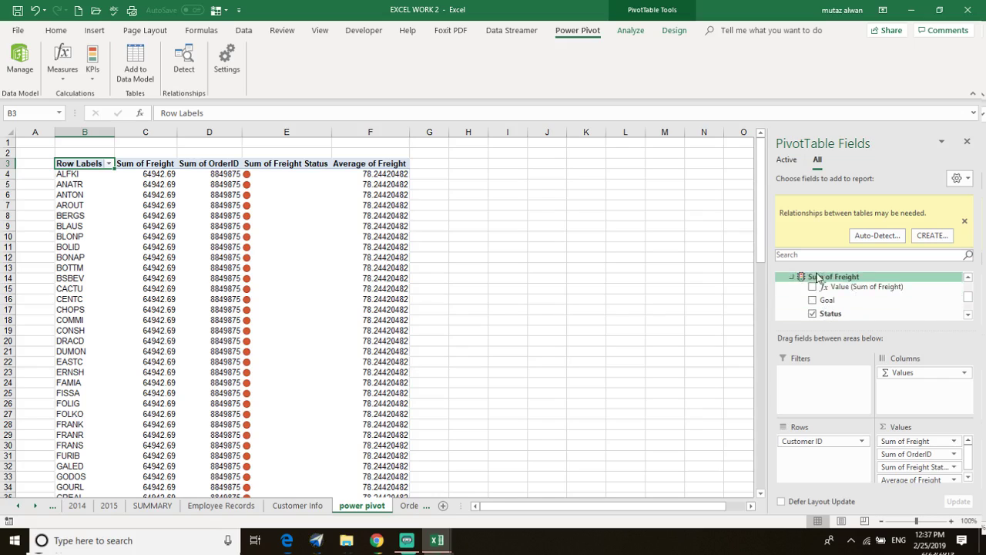
pyautogui.scroll(1, 833, 305)
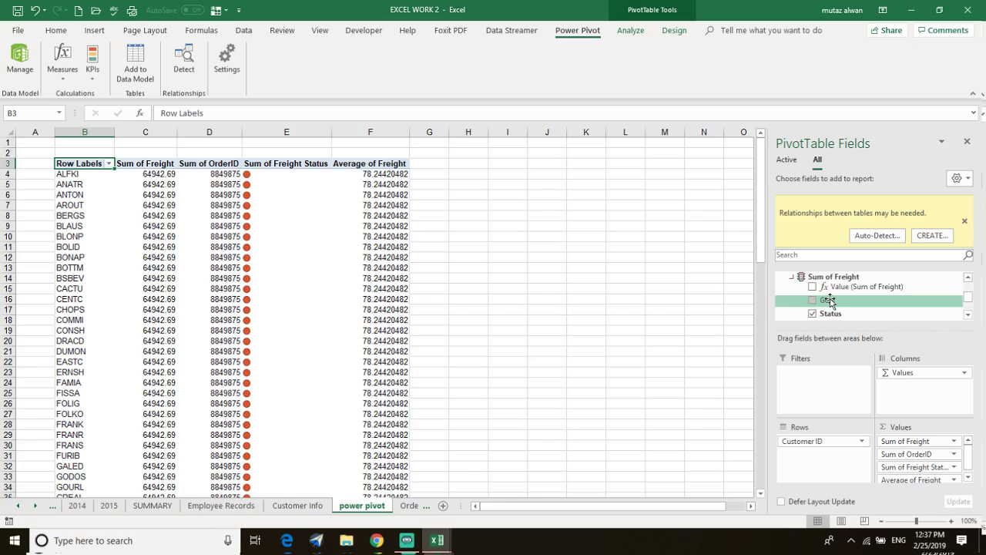
pyautogui.click(791, 276)
pyautogui.click(792, 276)
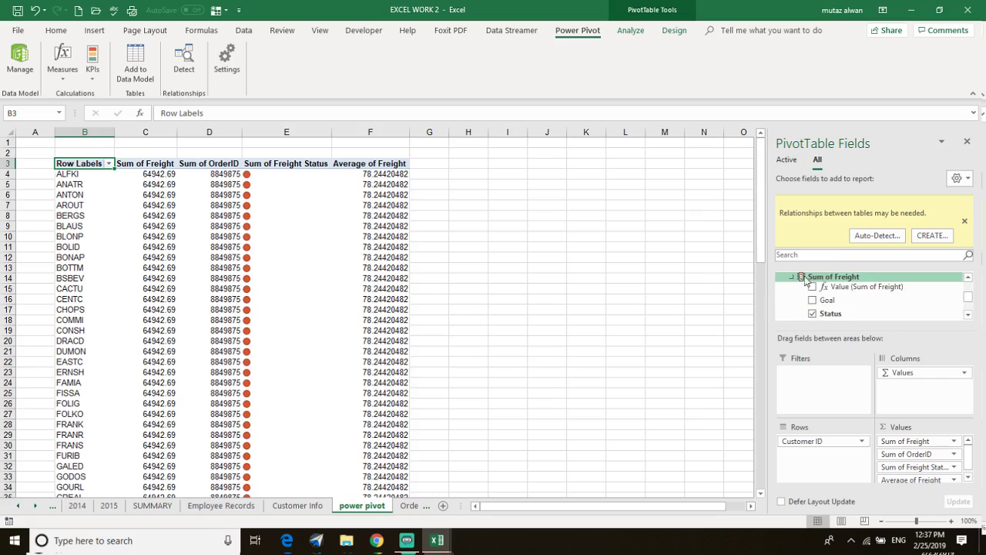
pyautogui.click(813, 287)
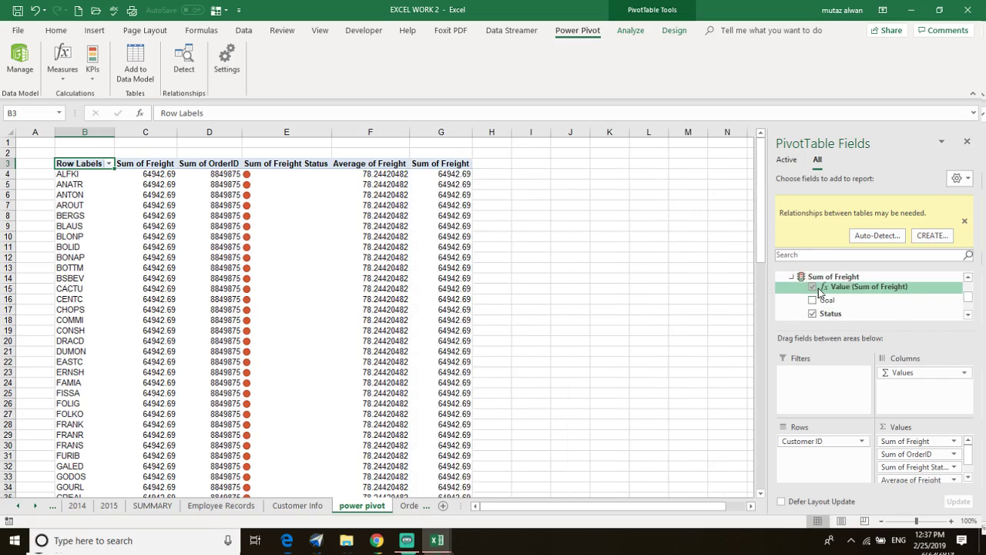
pyautogui.click(813, 287)
pyautogui.scroll(-3, 813, 297)
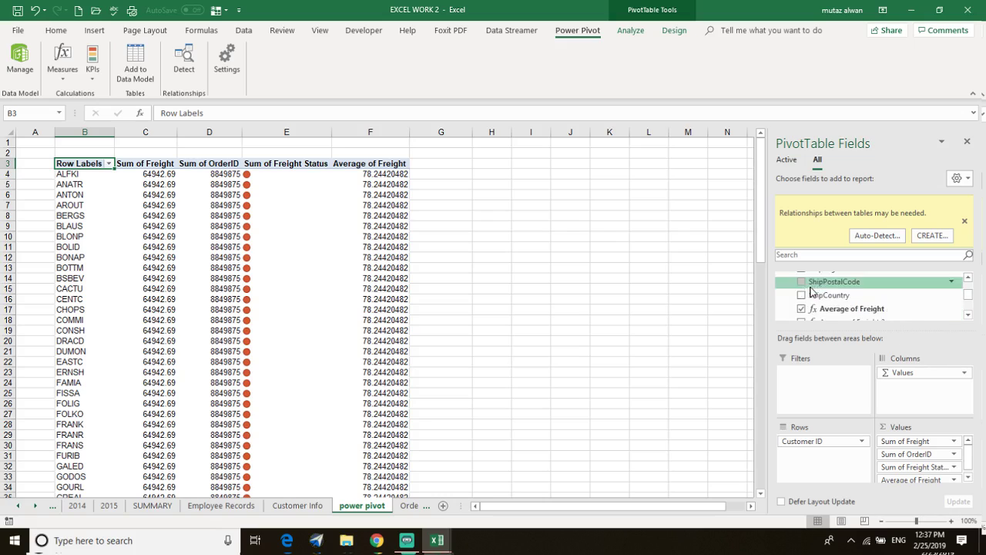
pyautogui.scroll(5, 810, 291)
pyautogui.scroll(-3, 801, 297)
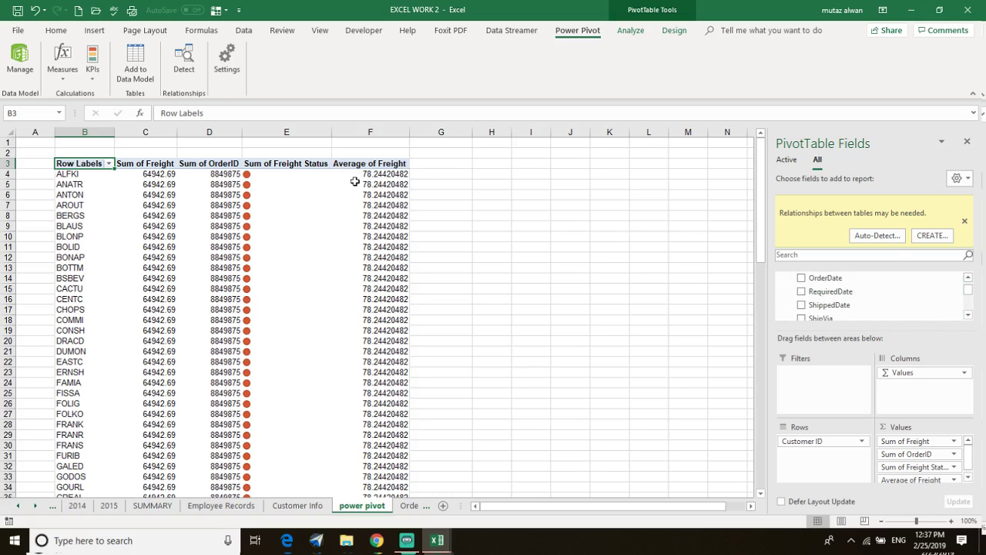
# Step: Start a KPI for the Average of Freight 2 measure in Power Pivot
pyautogui.moveTo(437, 540)
pyautogui.click(509, 485)
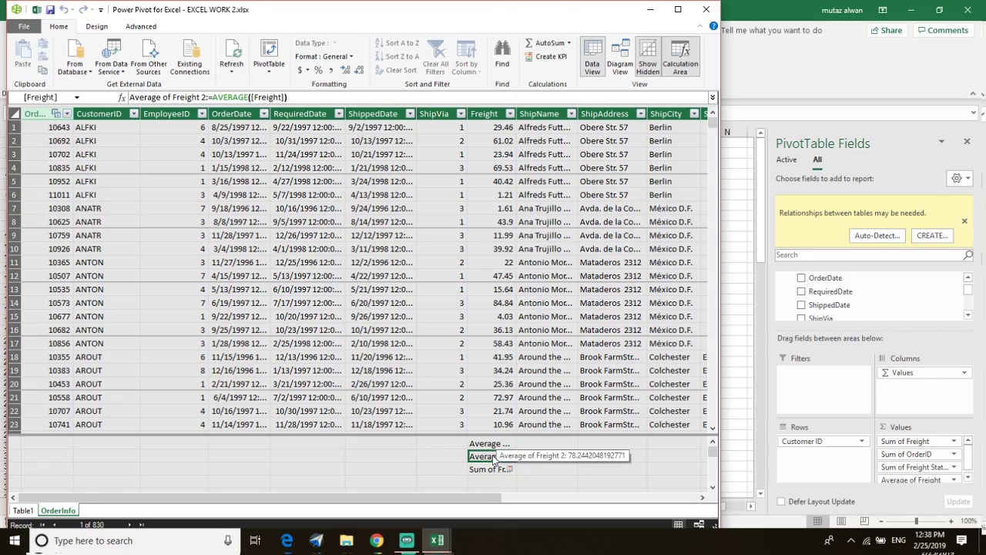
pyautogui.click(559, 57)
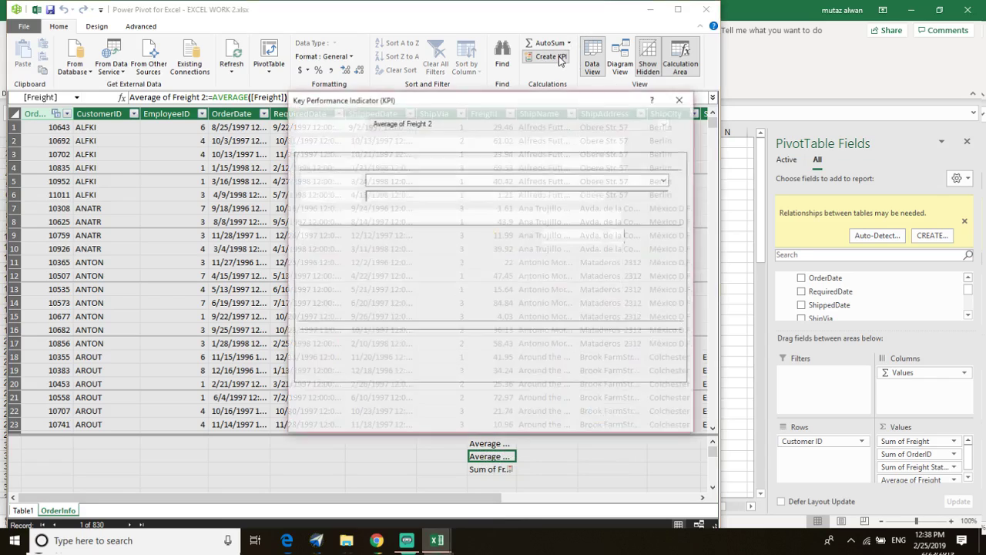
pyautogui.click(435, 179)
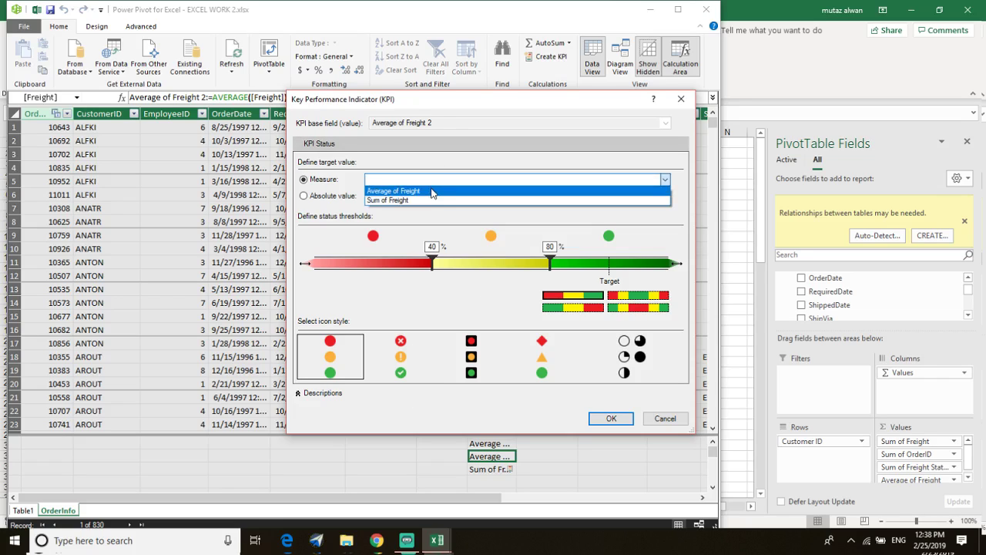
pyautogui.click(418, 170)
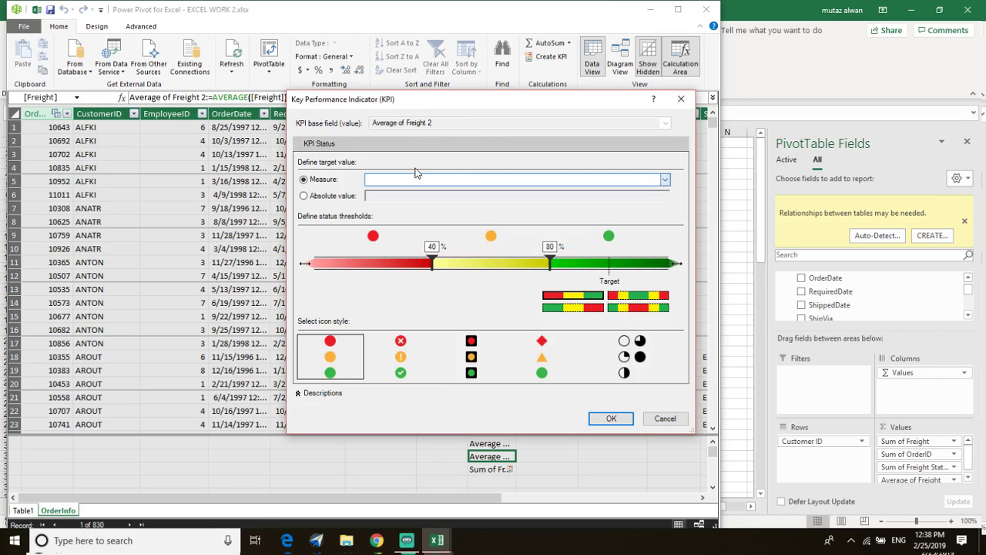
# Step: Set green-to-red status bands and Average of Freight as target, then create the KPI
pyautogui.click(567, 307)
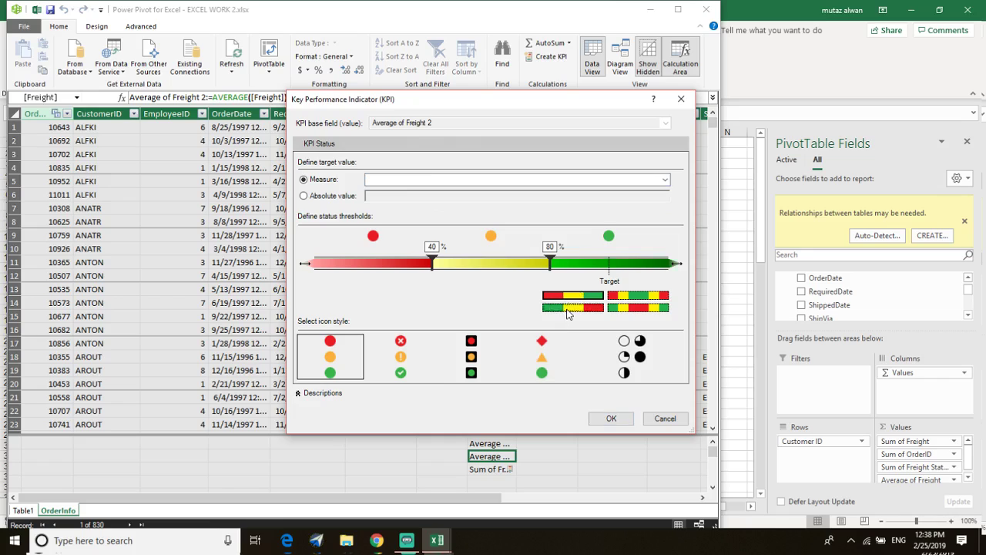
pyautogui.click(611, 419)
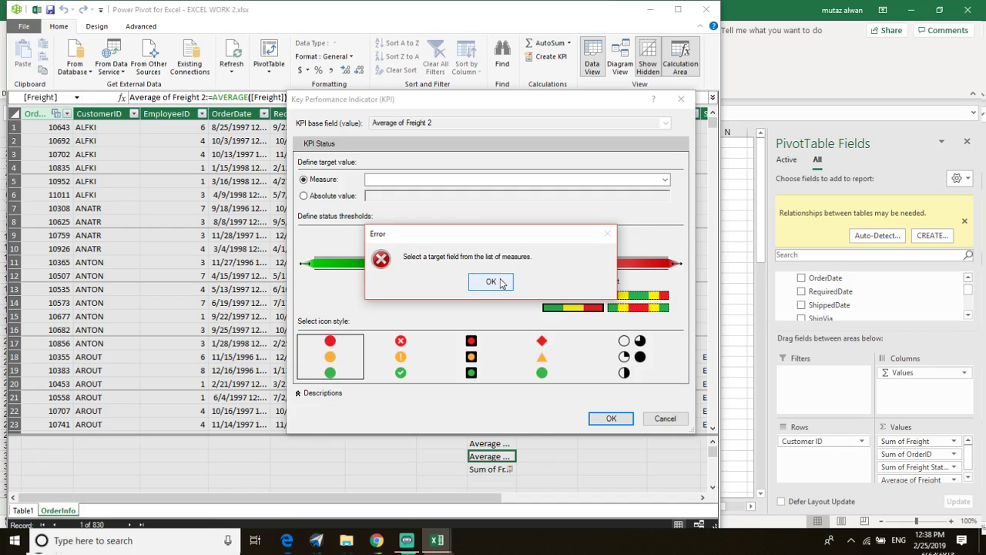
pyautogui.click(491, 282)
pyautogui.click(561, 181)
pyautogui.click(521, 192)
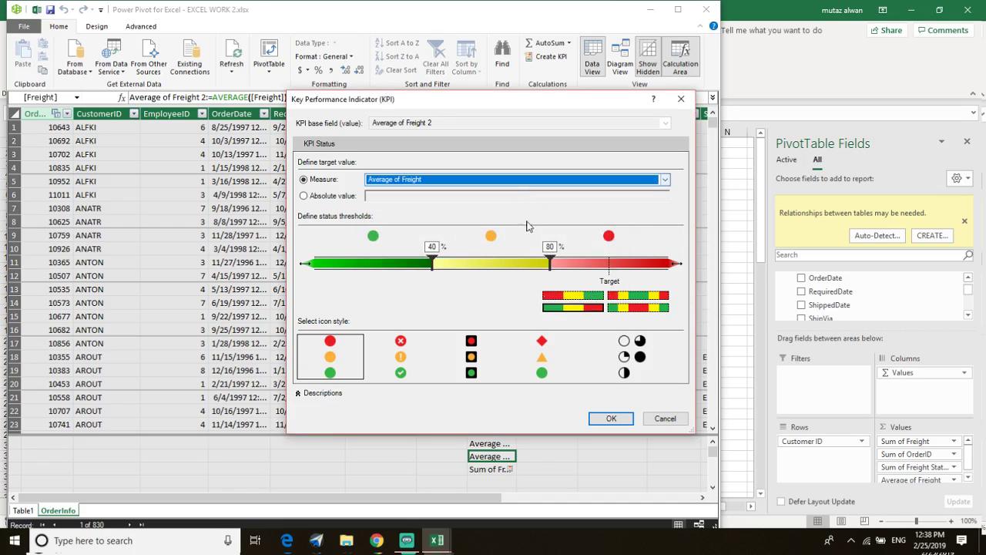
pyautogui.click(611, 418)
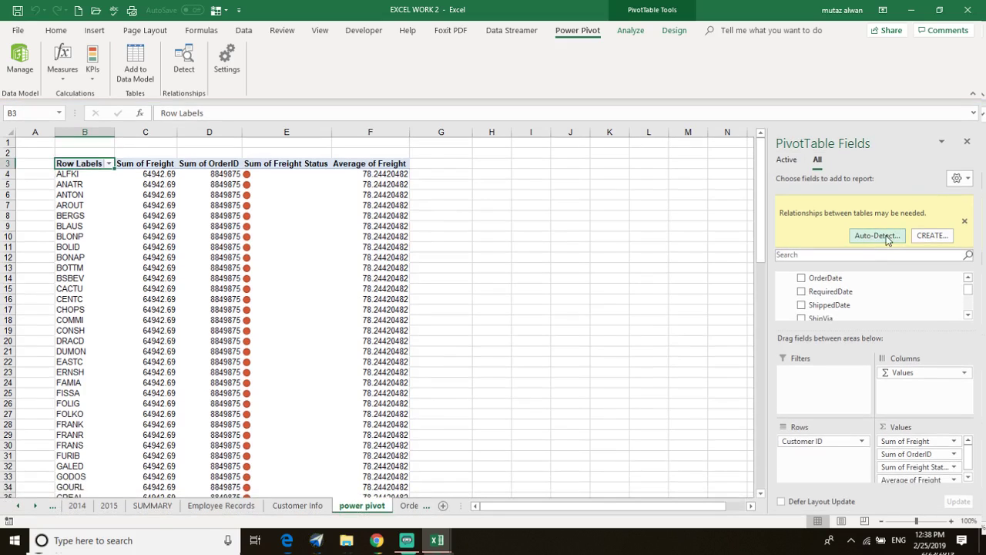
# Step: Run relationship Auto-Detect and dismiss its results and the relationships notice
pyautogui.click(877, 236)
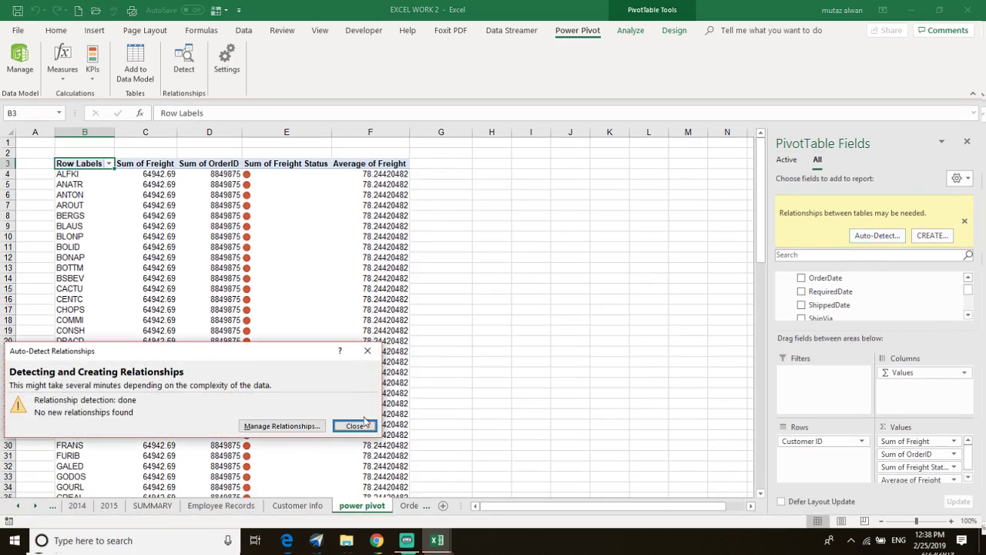
pyautogui.click(356, 426)
pyautogui.click(964, 220)
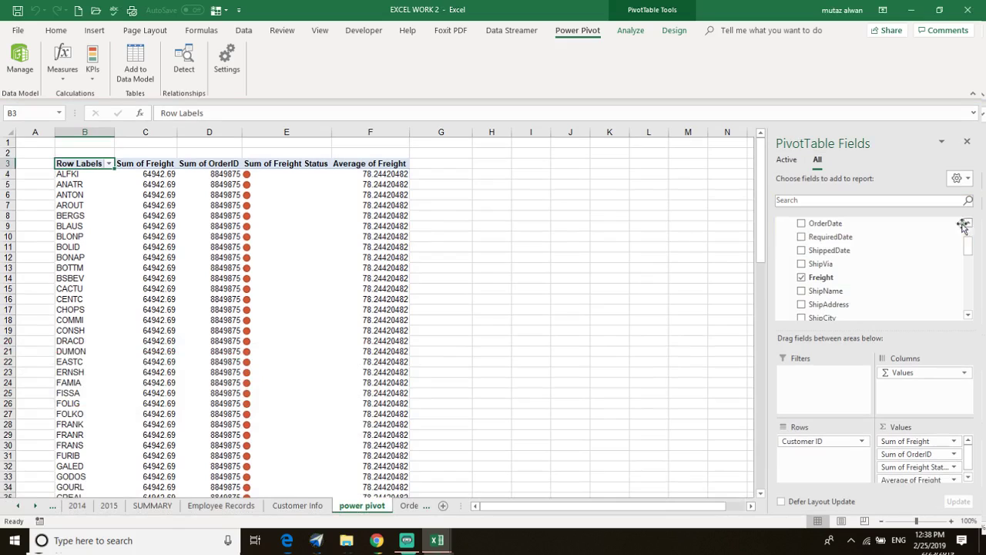
# Step: Add the Average of Freight 2 Status field to the PivotTable
pyautogui.scroll(-3, 863, 277)
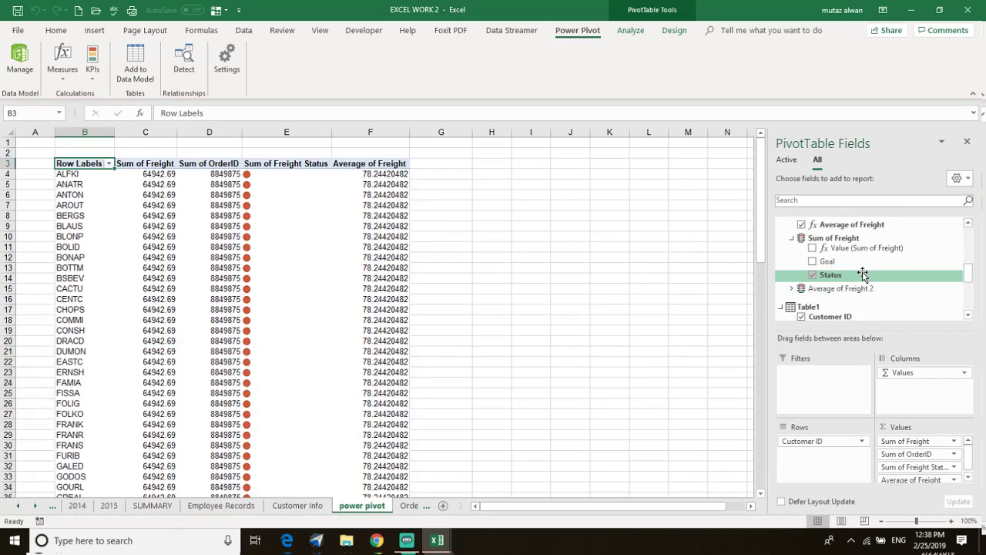
pyautogui.click(792, 288)
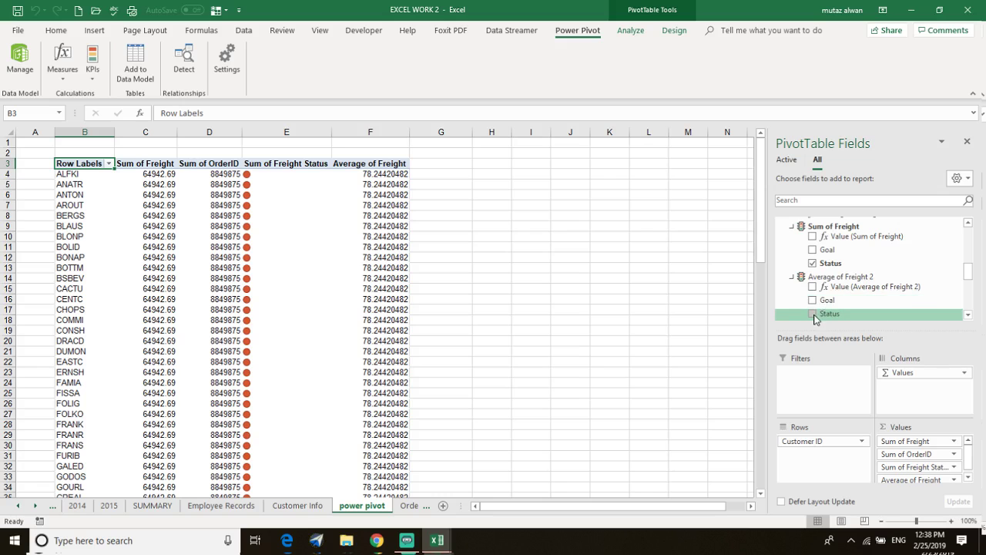
pyautogui.click(813, 314)
pyautogui.scroll(-20, 452, 286)
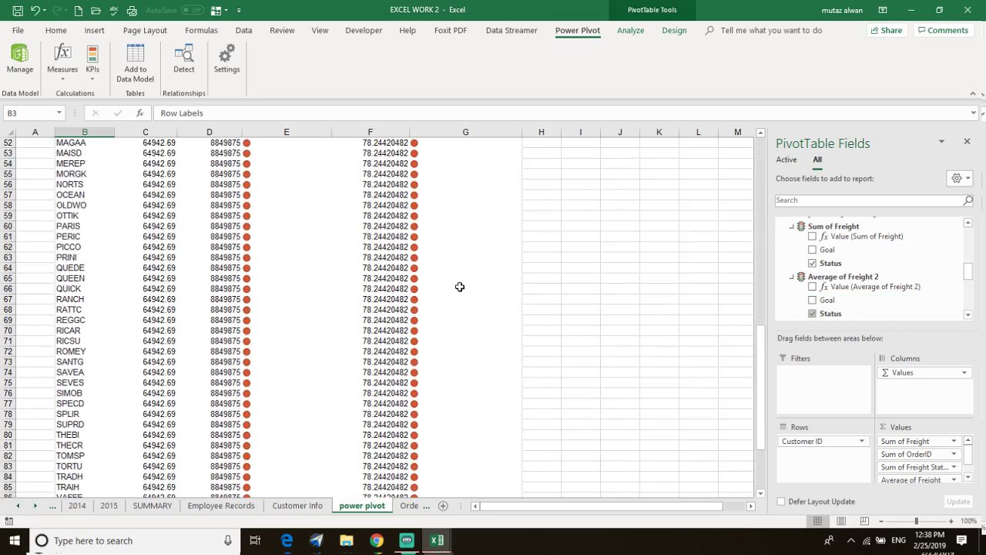
pyautogui.scroll(20, 461, 285)
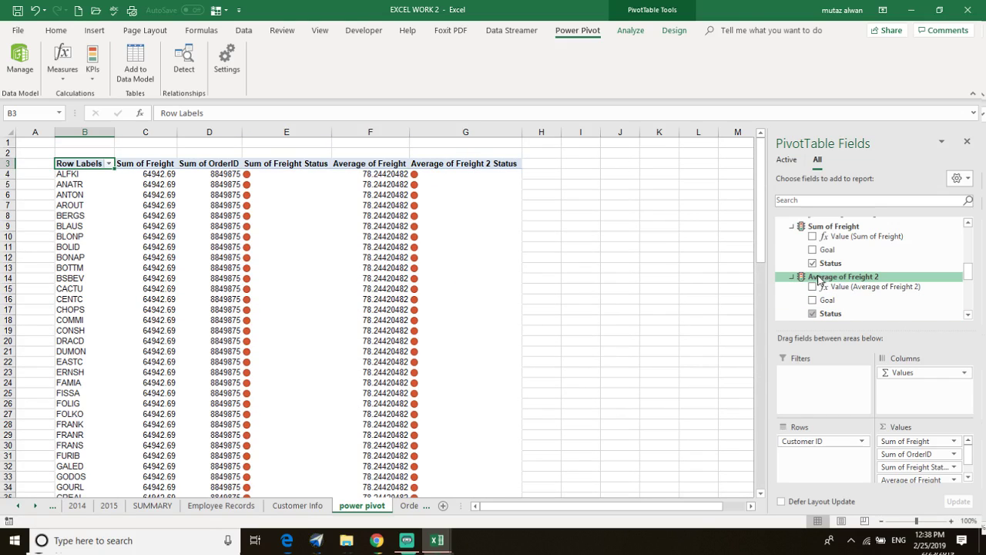
# Step: Select the Average of Freight measure and start a KPI on it
pyautogui.click(499, 482)
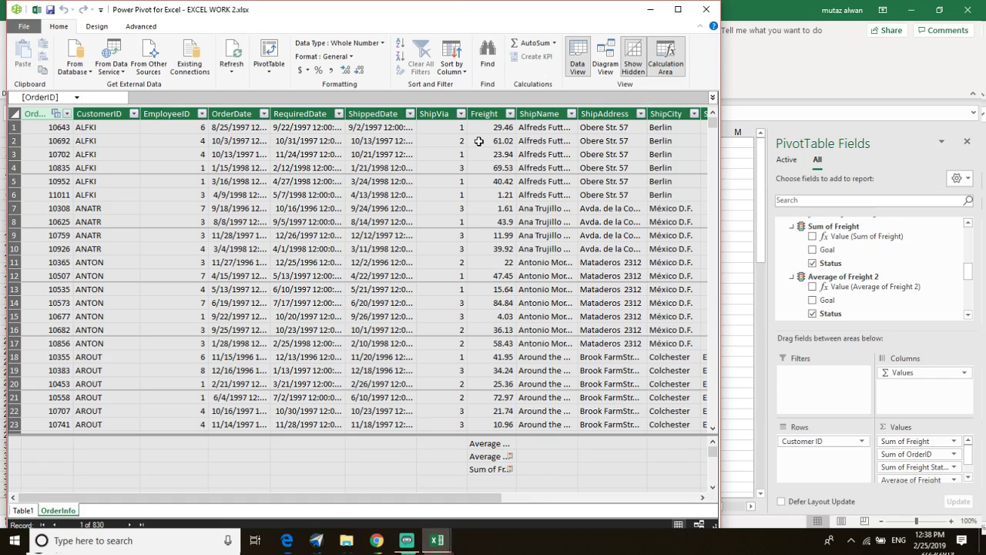
pyautogui.click(491, 457)
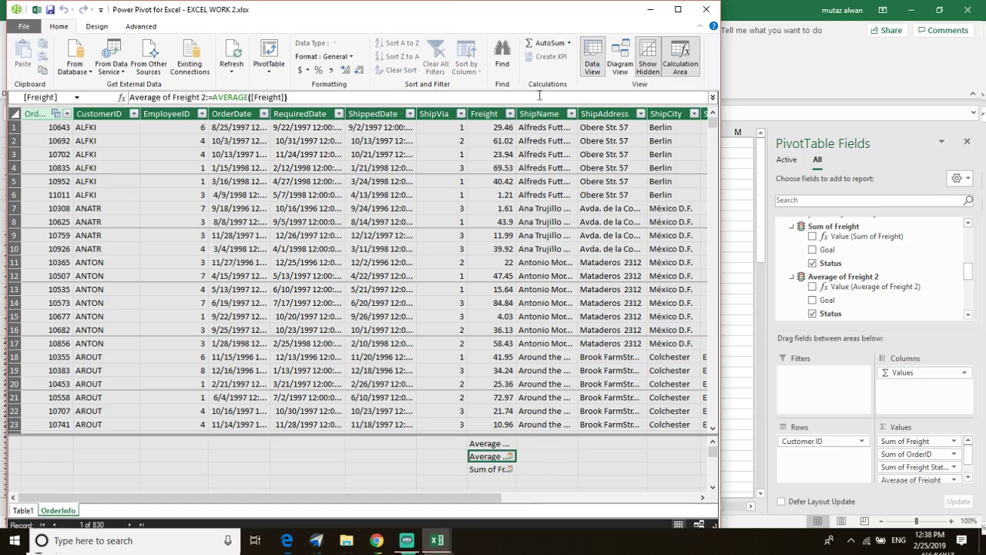
pyautogui.click(503, 445)
pyautogui.click(551, 58)
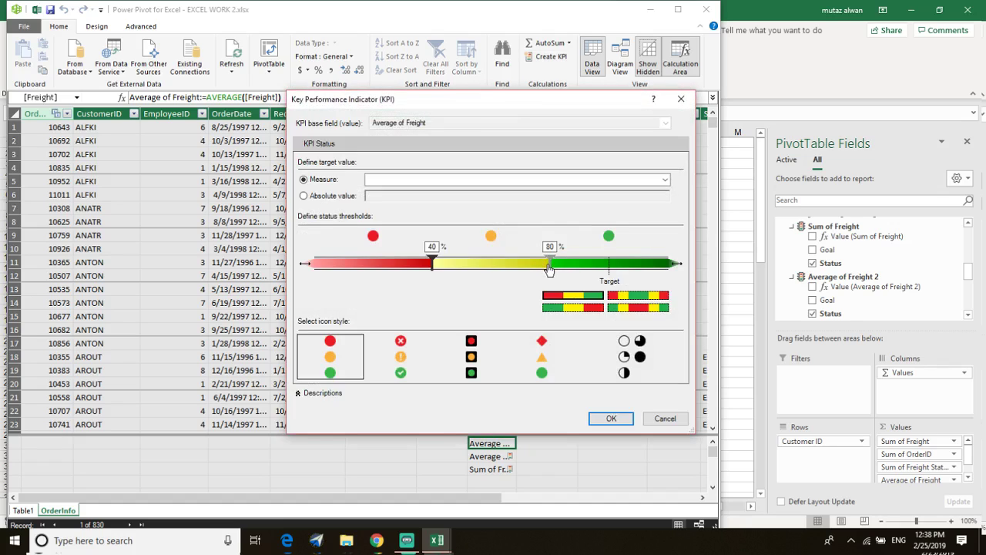
# Step: Keep red-to-green status bands and set Average of Freight 2 as the KPI target
pyautogui.click(563, 310)
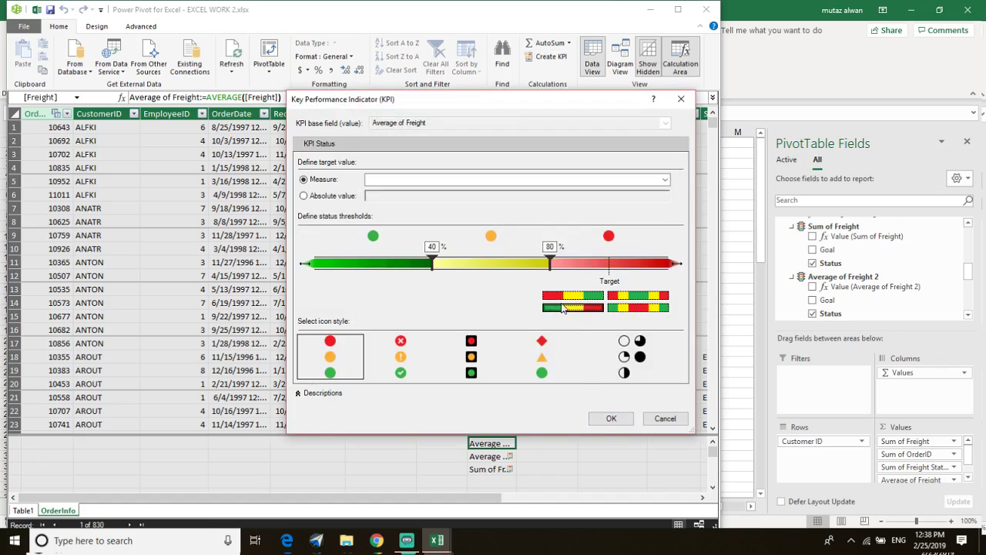
pyautogui.click(575, 296)
pyautogui.click(611, 418)
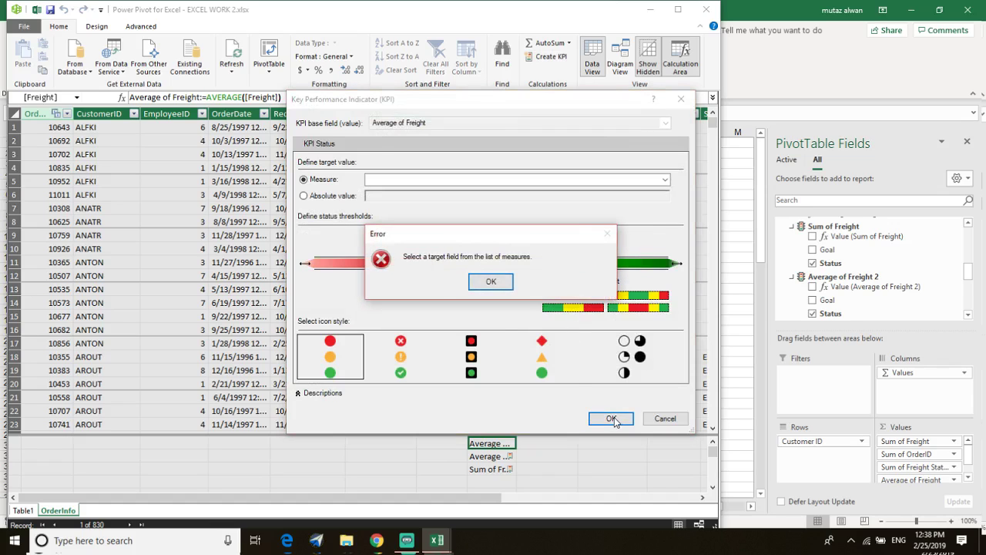
pyautogui.click(492, 283)
pyautogui.click(449, 178)
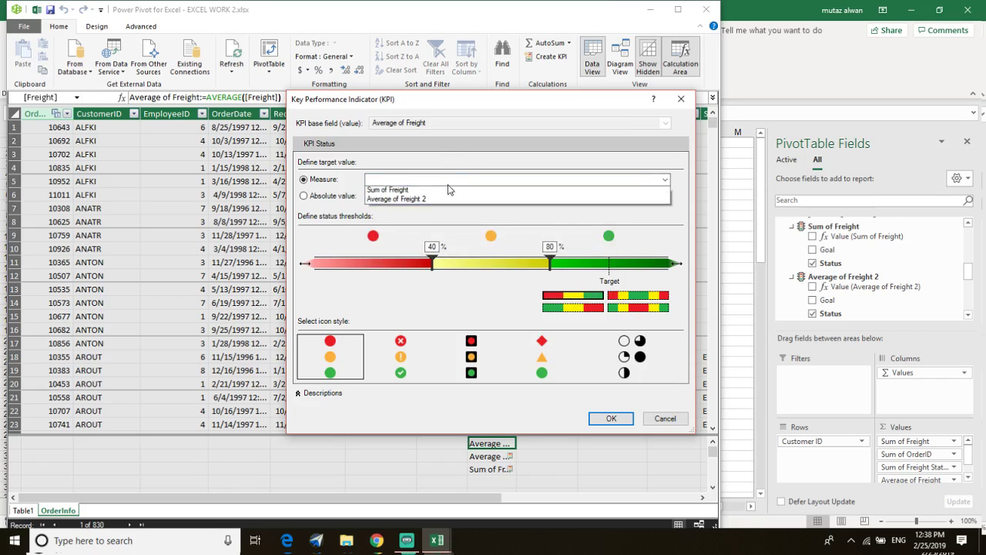
pyautogui.click(447, 199)
# Step: Create the Average of Freight KPI and return to the PivotTable sheet
pyautogui.click(611, 418)
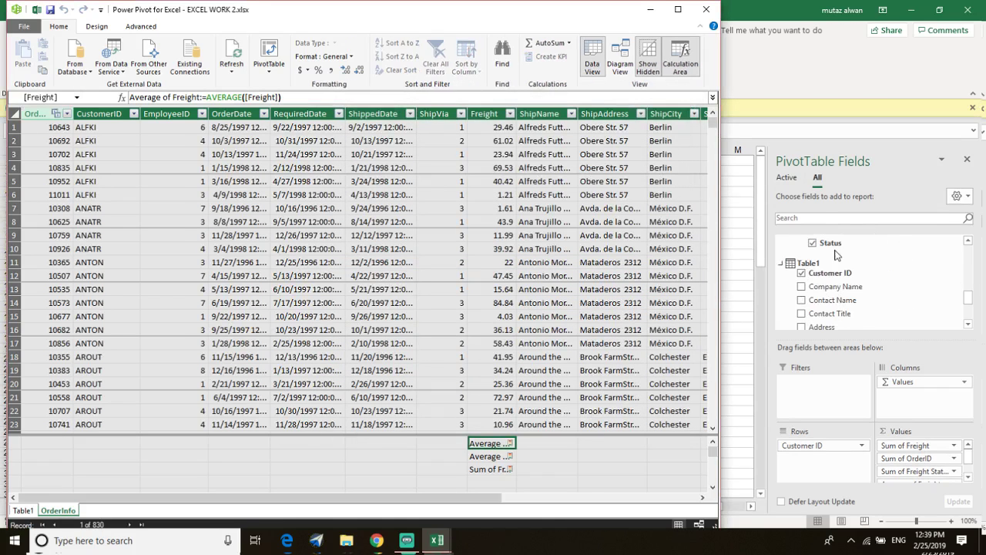
pyautogui.click(853, 202)
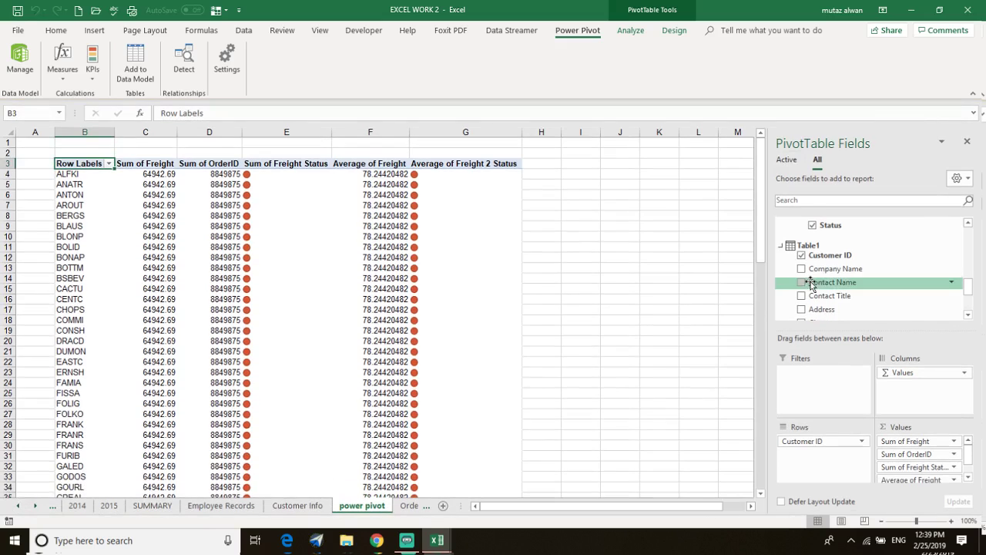
pyautogui.scroll(-2, 814, 282)
pyautogui.scroll(4, 810, 288)
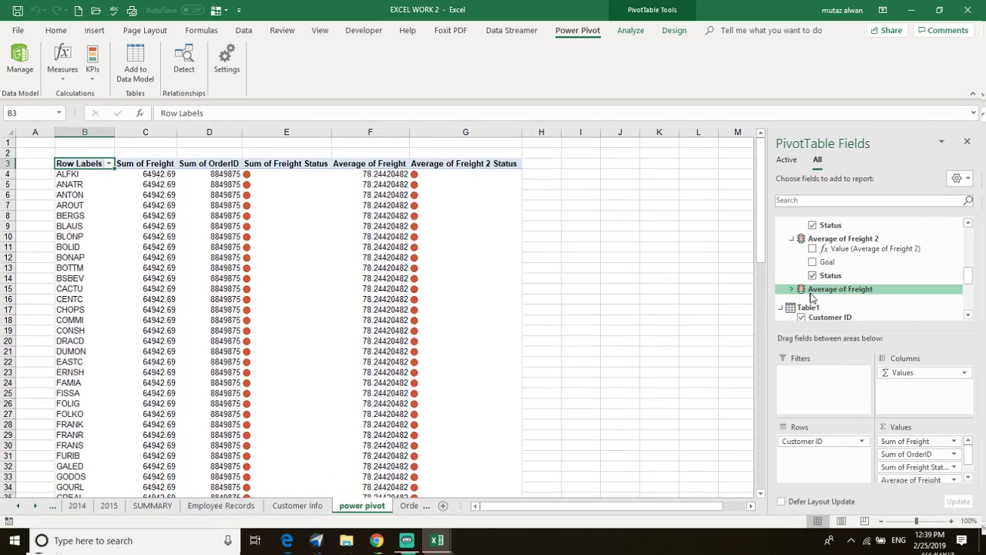
# Step: Add the Average of Freight Status field, showing green icons, and inspect cell H10
pyautogui.click(792, 289)
pyautogui.scroll(-2, 801, 293)
pyautogui.click(813, 254)
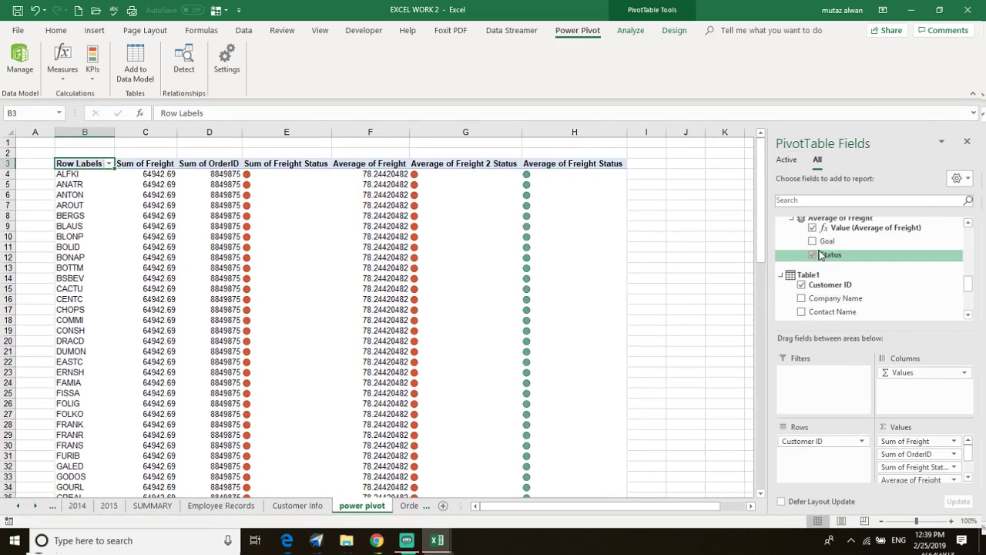
pyautogui.click(590, 239)
pyautogui.scroll(-16, 527, 301)
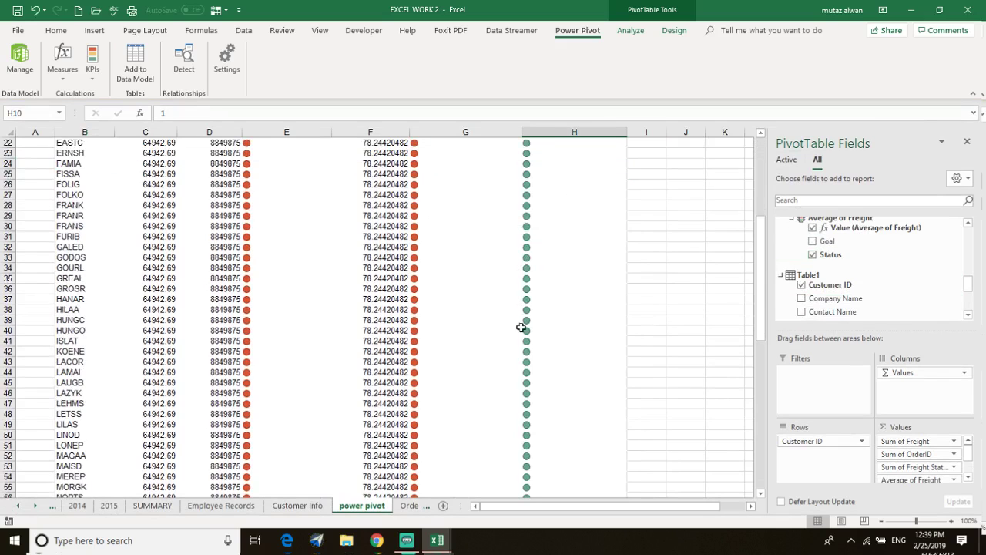
pyautogui.scroll(-9, 524, 329)
pyautogui.scroll(20, 525, 329)
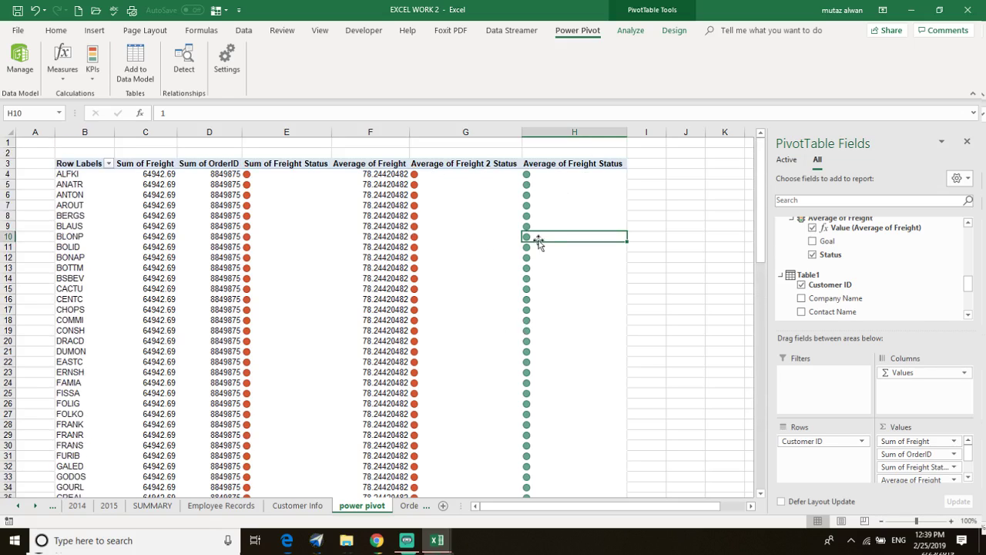
pyautogui.scroll(5, 887, 278)
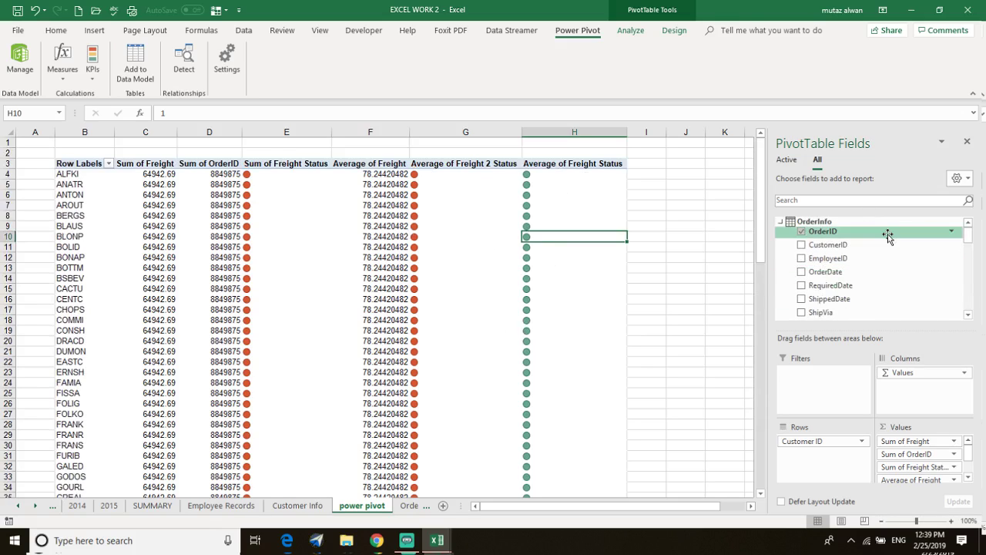
# Step: Switch between Excel and Power Pivot, viewing the Table1 customer table
pyautogui.moveTo(436, 540)
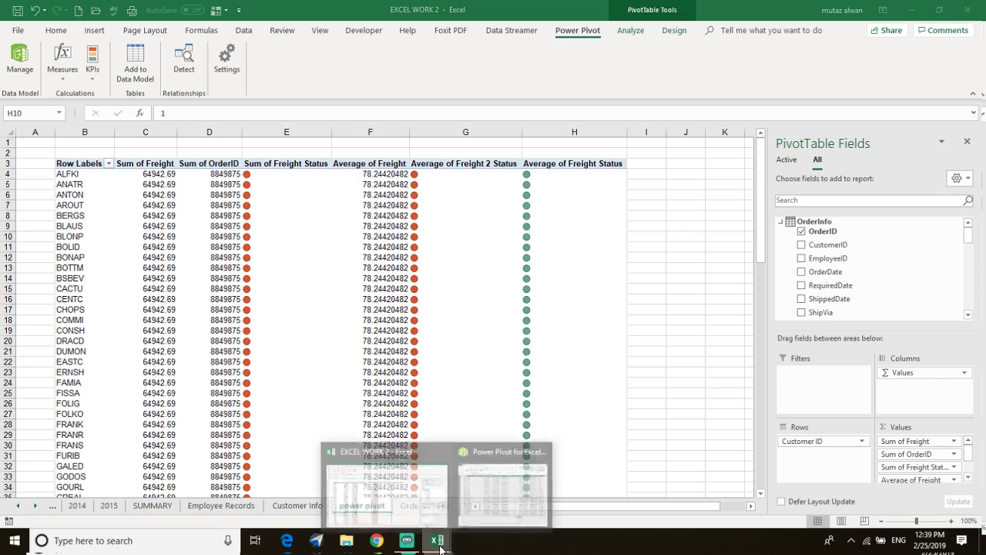
pyautogui.click(414, 488)
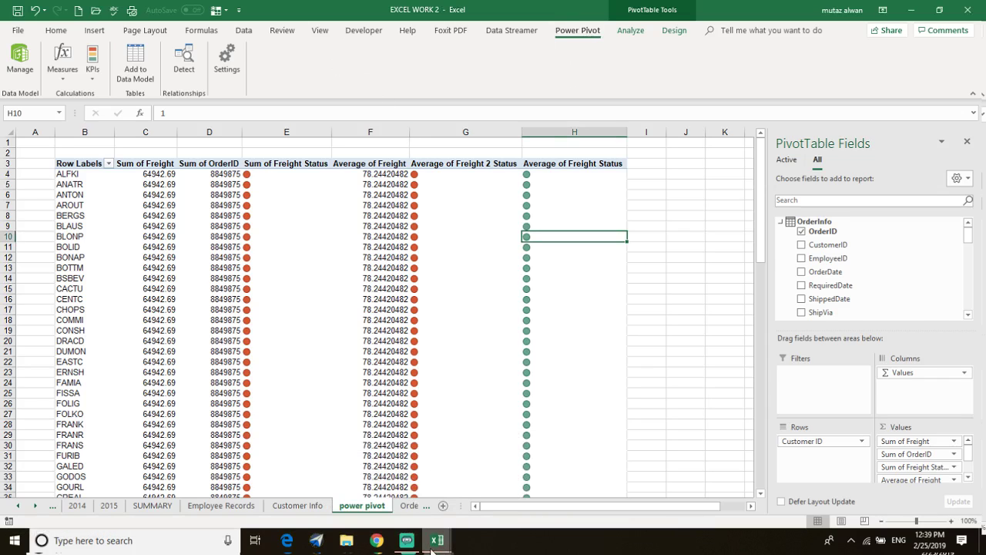
pyautogui.moveTo(437, 540)
pyautogui.click(504, 490)
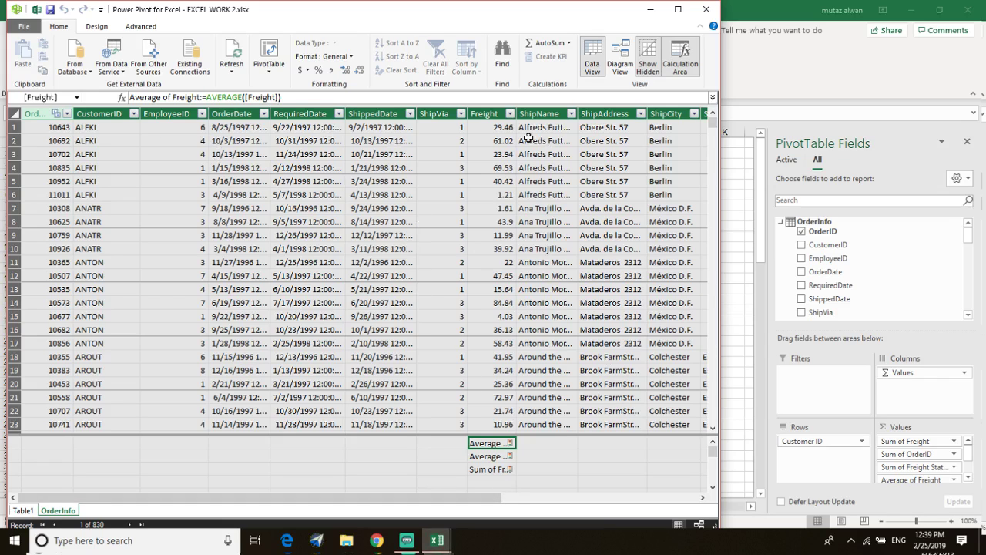
pyautogui.click(23, 510)
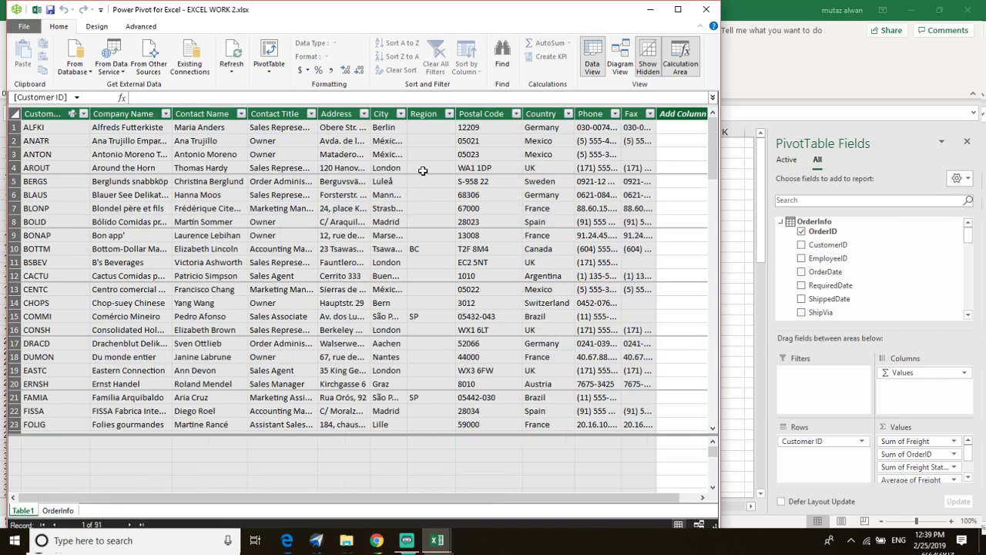
pyautogui.click(885, 245)
pyautogui.scroll(-6, 879, 259)
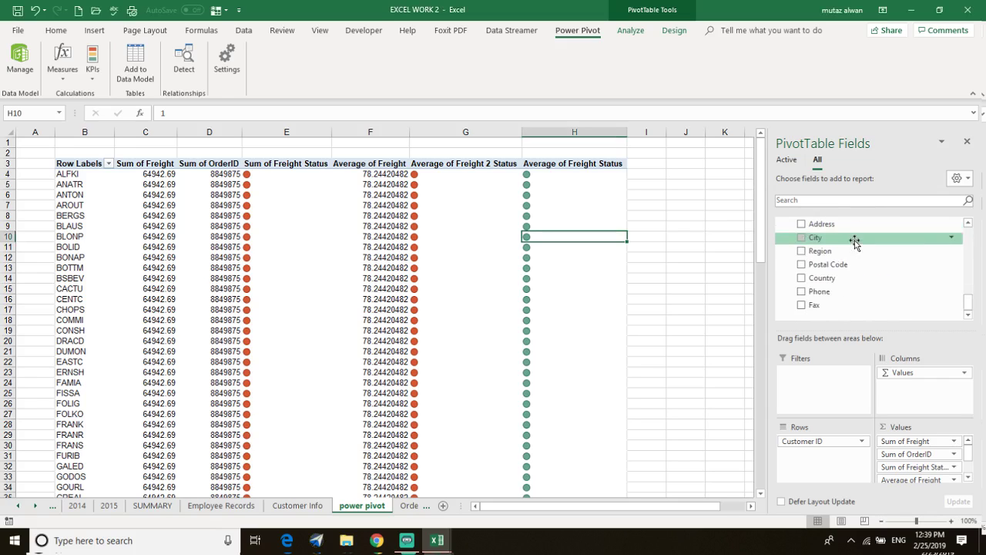
pyautogui.scroll(6, 822, 311)
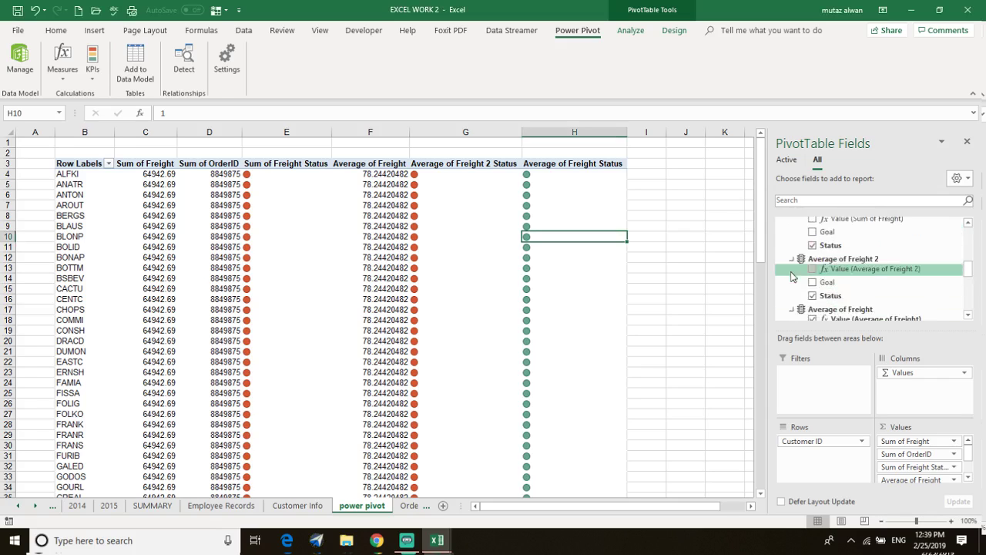
pyautogui.scroll(2, 794, 276)
# Step: Uncheck OrderID to drop the Sum of OrderID column from the PivotTable
pyautogui.moveTo(437, 540)
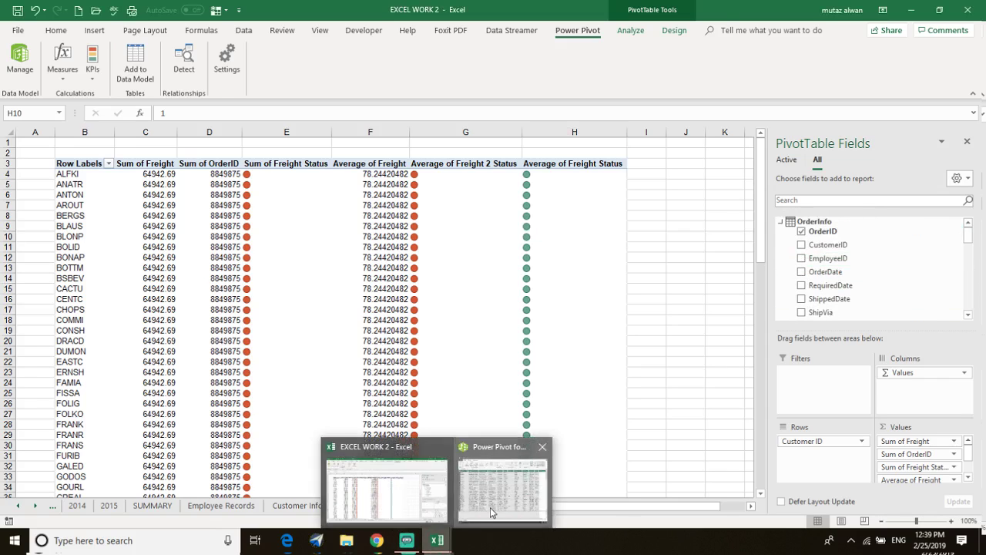
pyautogui.click(484, 493)
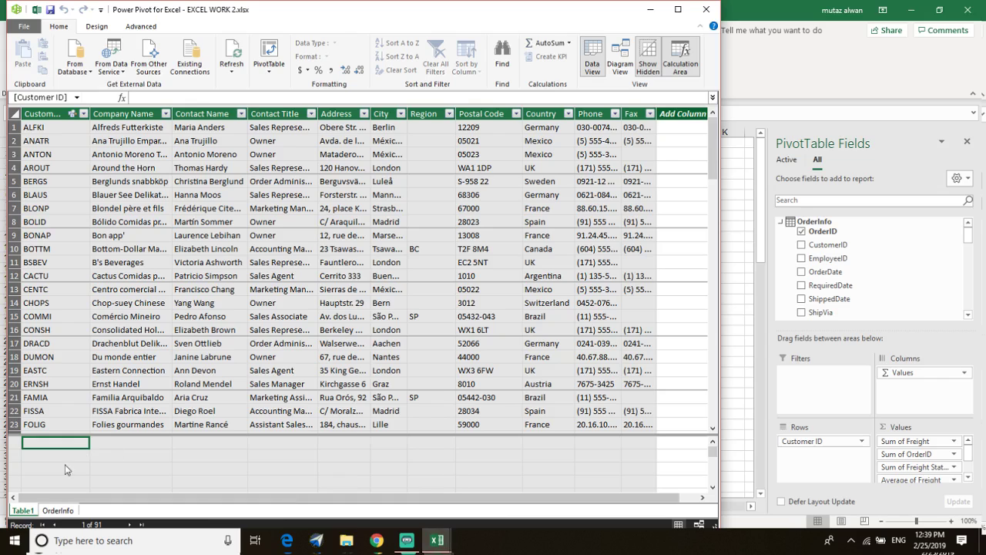
pyautogui.click(875, 268)
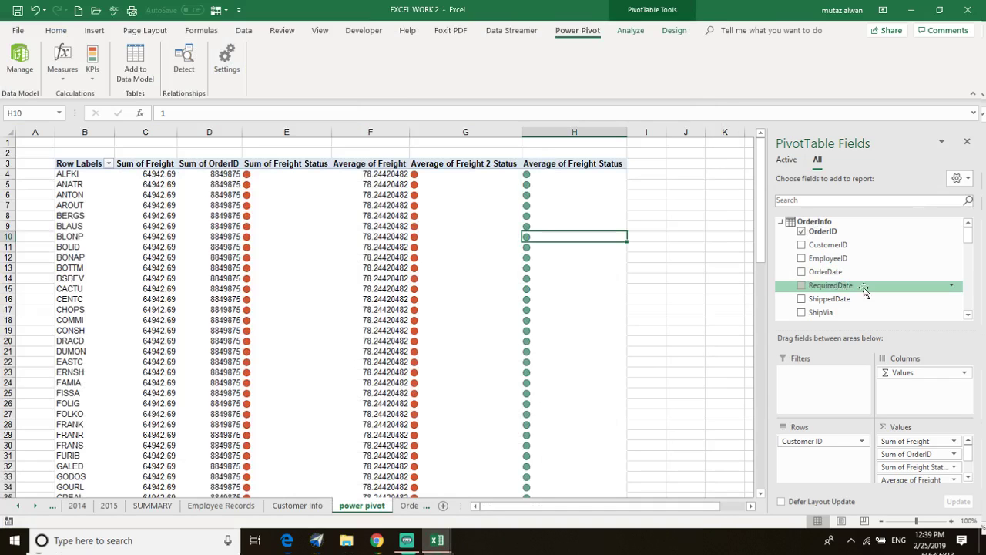
pyautogui.scroll(-6, 832, 286)
pyautogui.scroll(6, 854, 268)
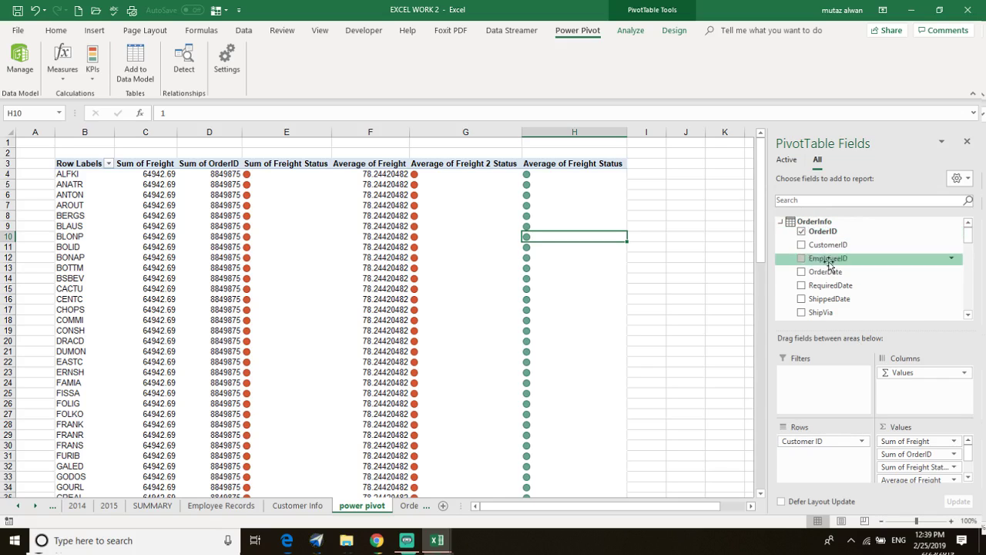
pyautogui.click(818, 231)
pyautogui.scroll(-3, 812, 264)
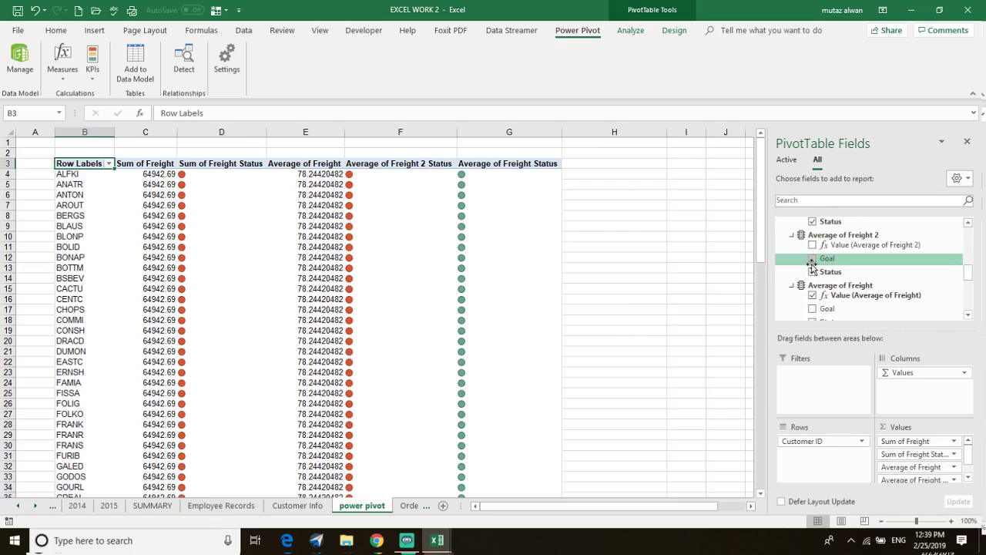
# Step: Remove the Freight KPI Status columns and the Average of Freight values from the pivot
pyautogui.click(812, 221)
pyautogui.click(812, 271)
pyautogui.scroll(-2, 816, 298)
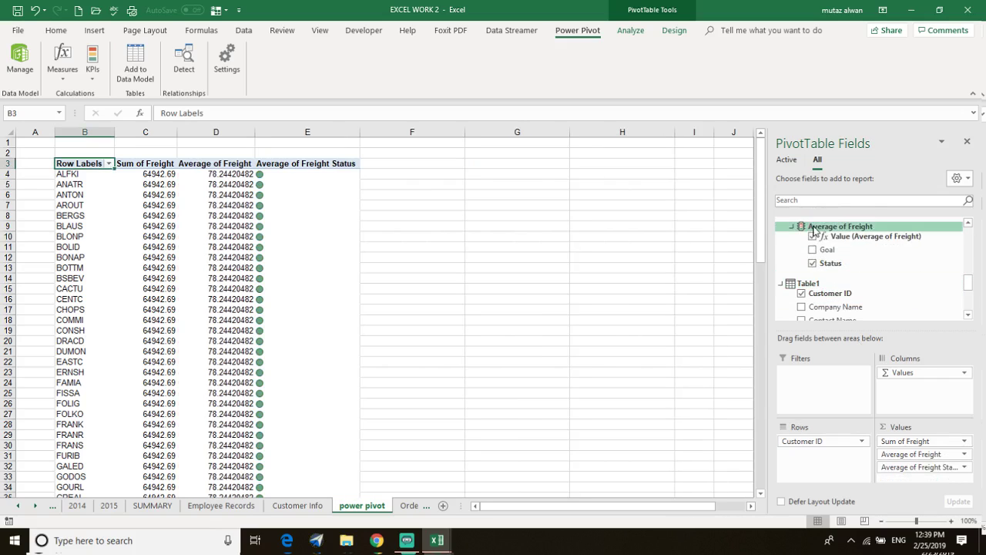
pyautogui.click(812, 238)
pyautogui.click(812, 264)
# Step: Take Customer ID out of the rows and remove Sum of Freight, leaving the pivot empty
pyautogui.scroll(-3, 809, 292)
pyautogui.scroll(-1, 809, 297)
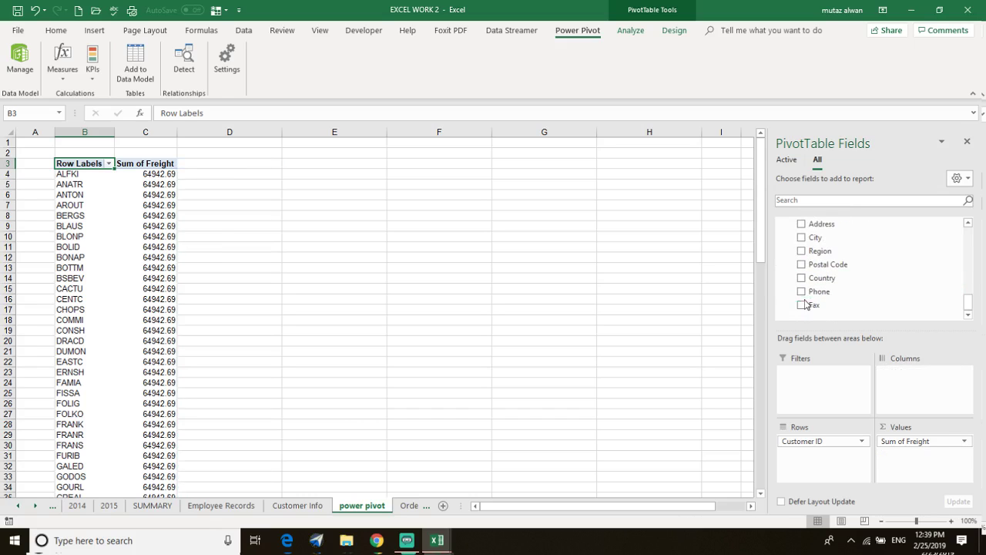
pyautogui.scroll(3, 811, 301)
pyautogui.scroll(-1, 803, 270)
pyautogui.click(801, 258)
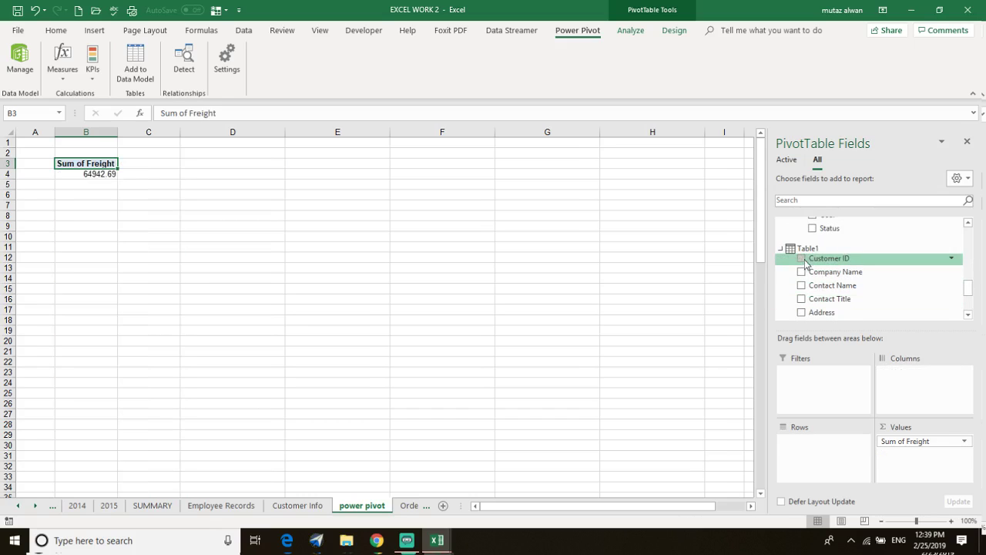
pyautogui.scroll(8, 817, 254)
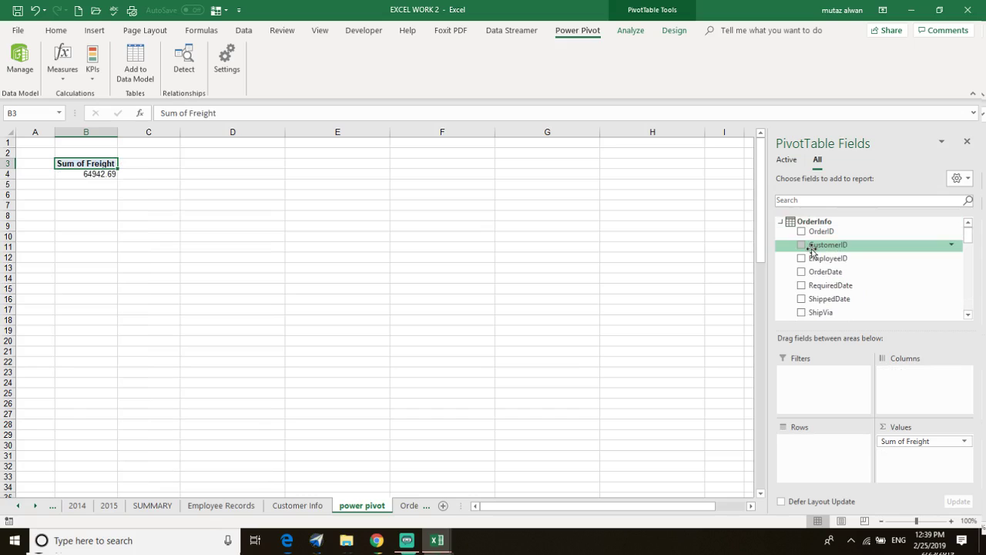
pyautogui.scroll(-5, 817, 254)
pyautogui.scroll(2, 802, 242)
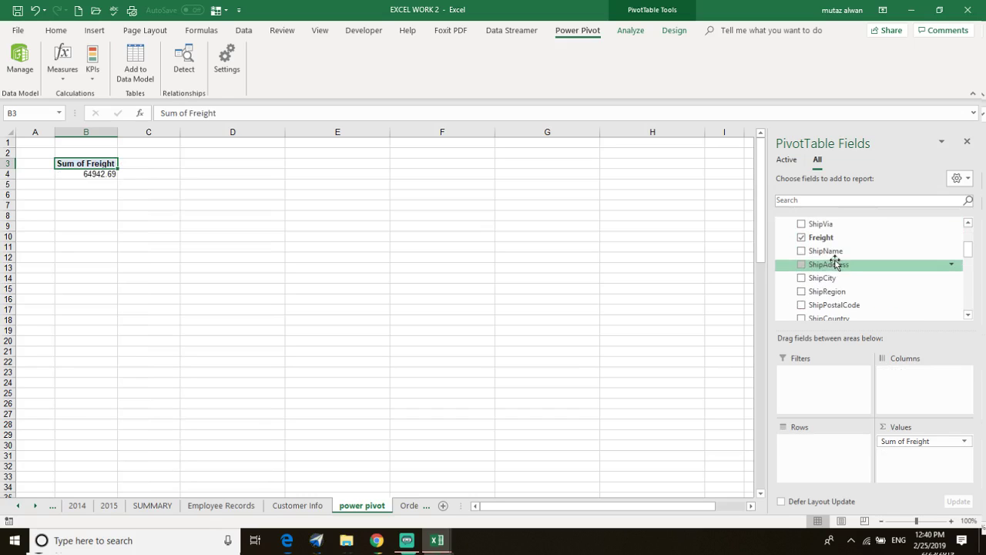
pyautogui.click(802, 238)
# Step: Add Sum of OrderID and Sum of EmployeeID, with CustomerID rows and Table1's Country nested under them
pyautogui.click(198, 223)
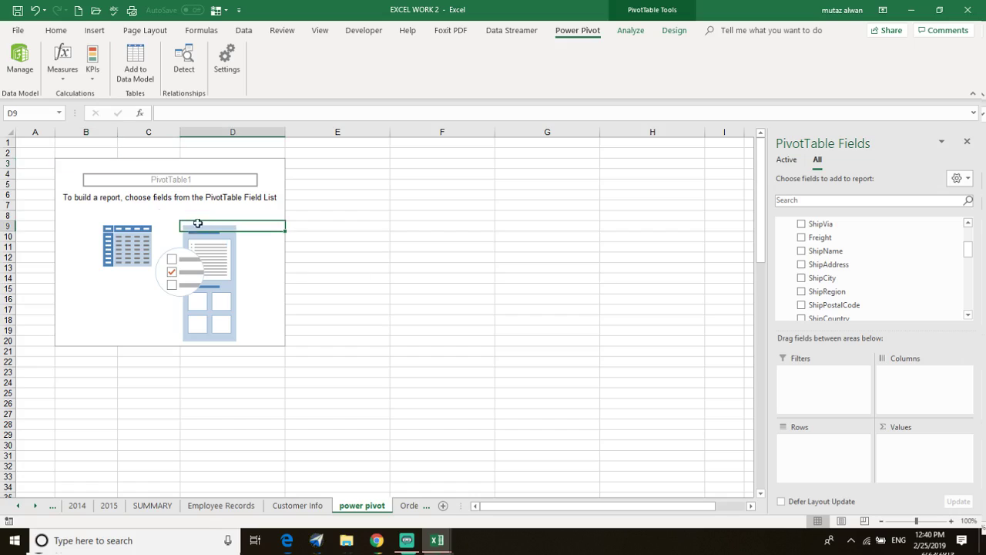
pyautogui.click(179, 216)
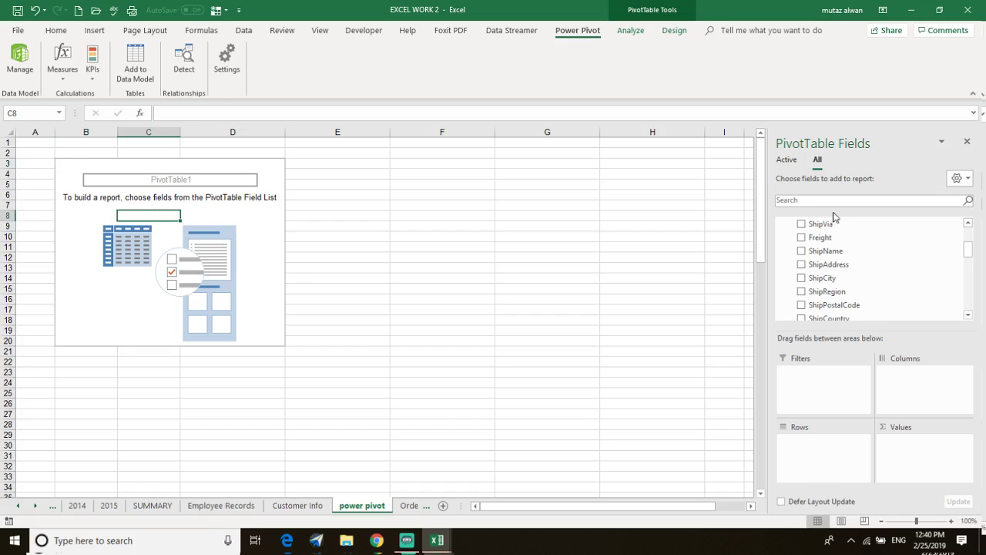
pyautogui.scroll(3, 817, 236)
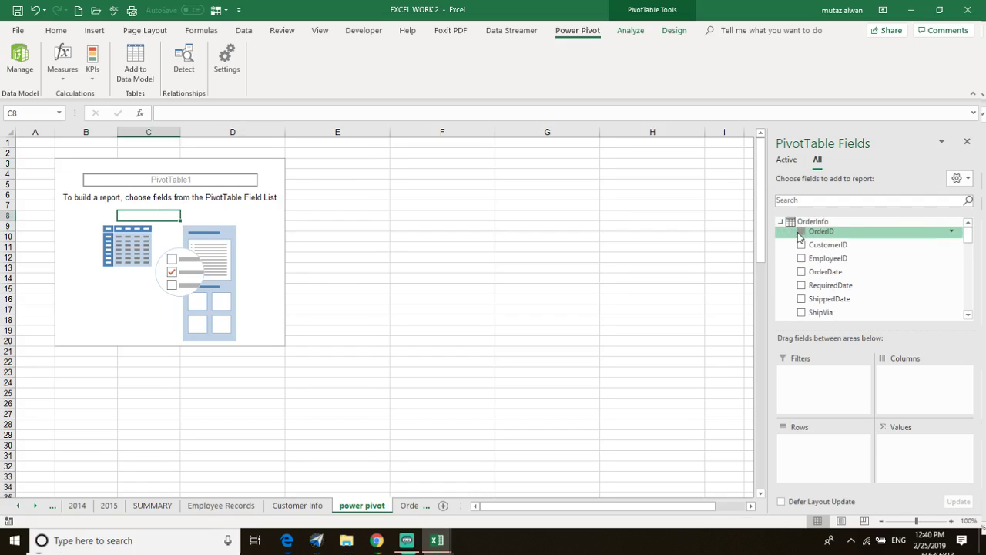
pyautogui.click(802, 231)
pyautogui.click(802, 244)
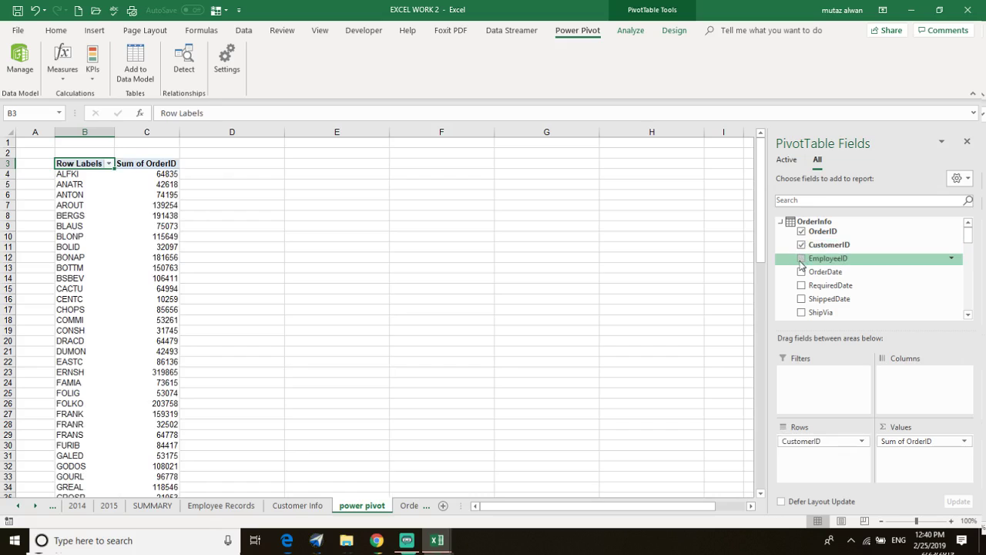
pyautogui.click(802, 260)
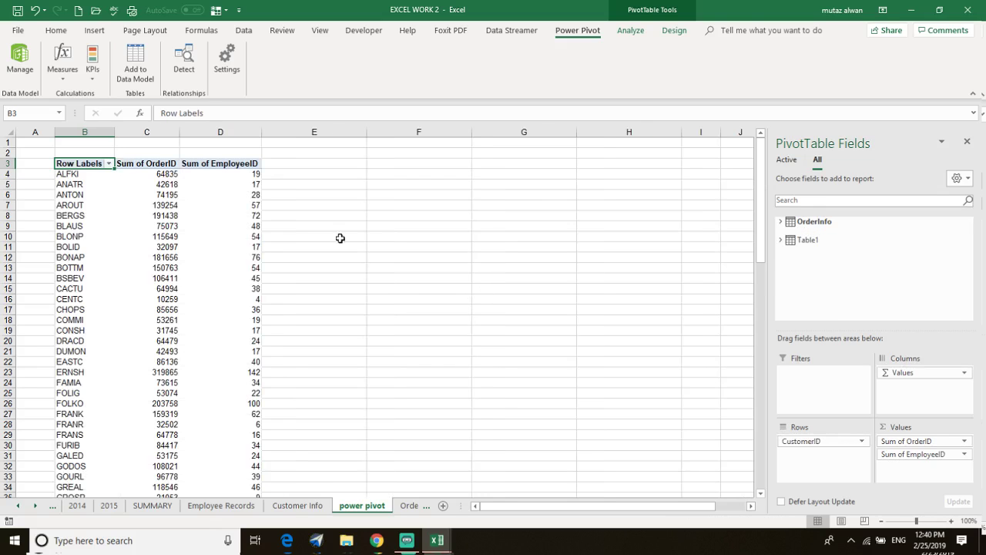
pyautogui.click(781, 240)
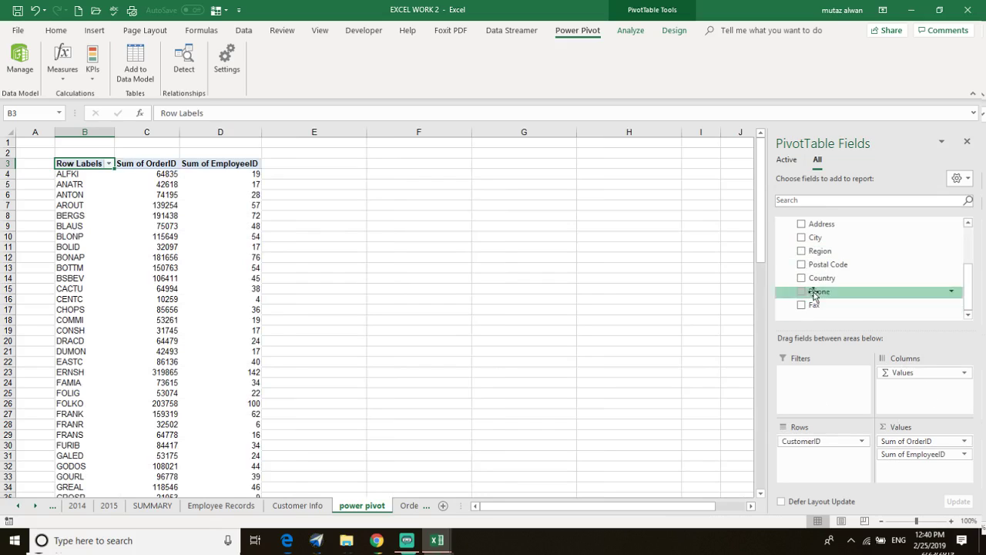
pyautogui.click(802, 279)
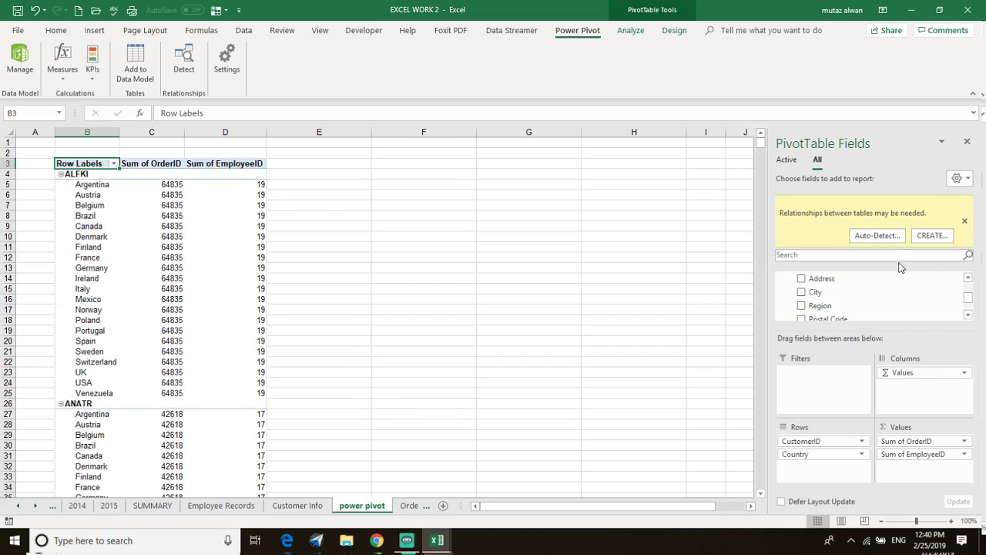
# Step: Auto-detect relationships, confirm only the Table1–OrderInfo link exists, and dismiss the relationships warning
pyautogui.click(876, 236)
pyautogui.click(309, 429)
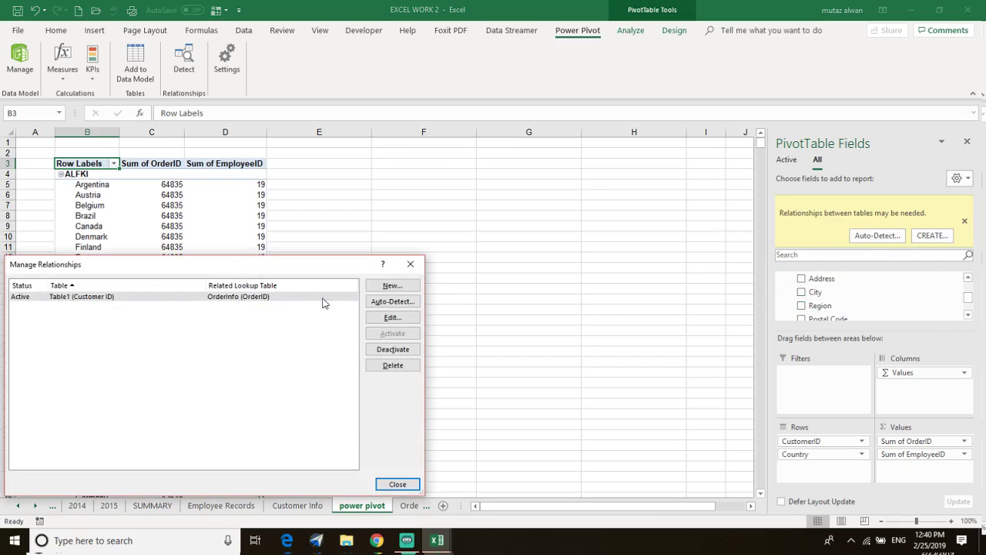
pyautogui.click(408, 484)
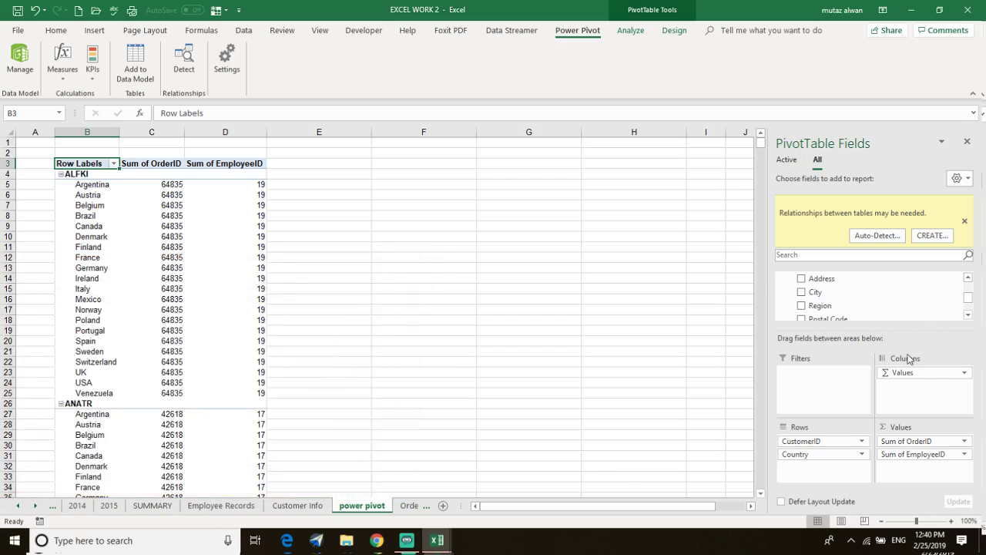
pyautogui.scroll(3, 856, 288)
pyautogui.scroll(-2, 857, 290)
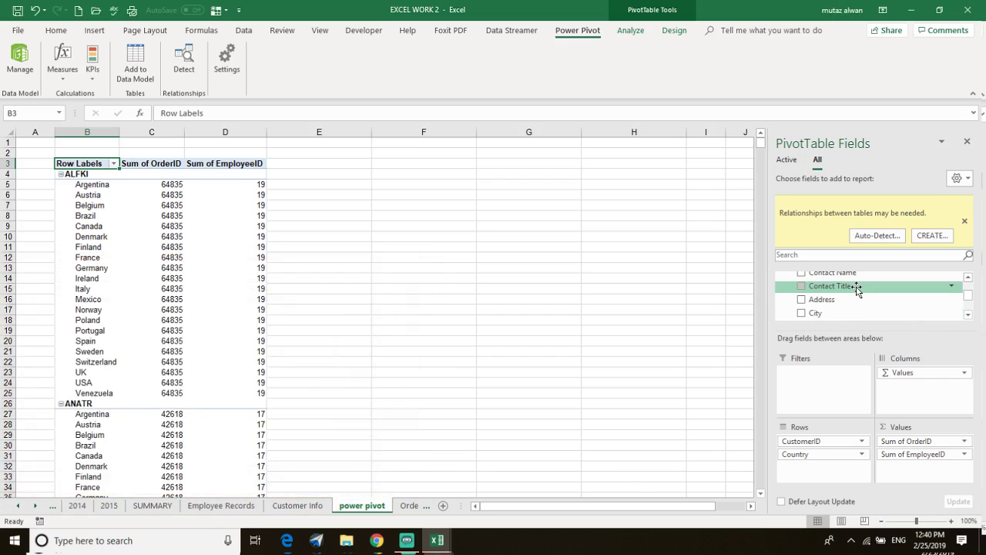
pyautogui.scroll(-1, 856, 290)
pyautogui.click(967, 217)
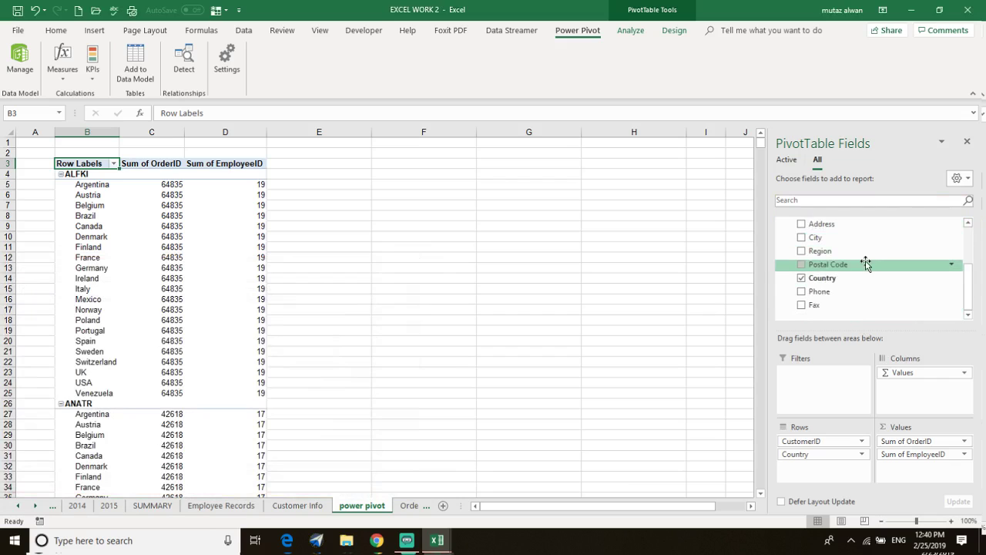
pyautogui.moveTo(820, 278); pyautogui.dragTo(903, 389)
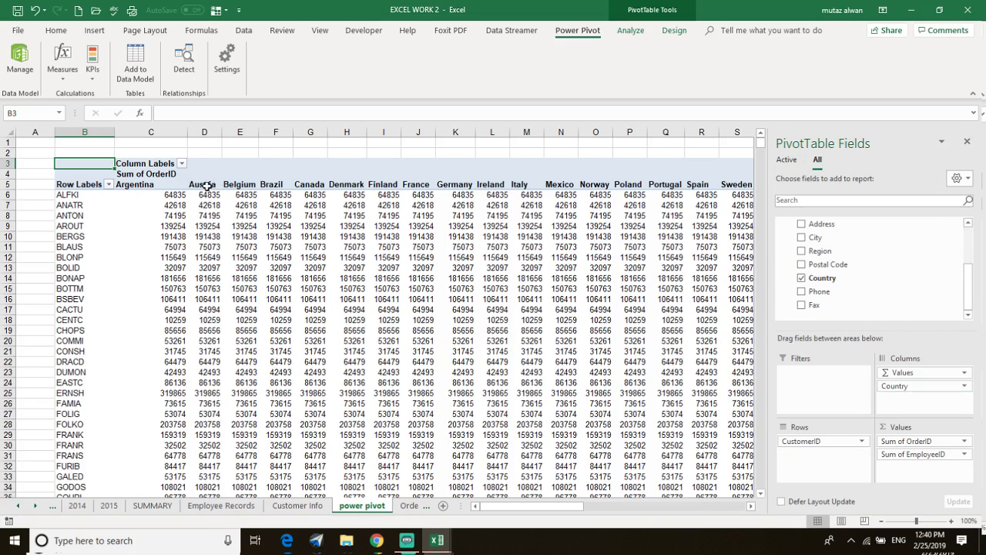
pyautogui.scroll(2, 814, 299)
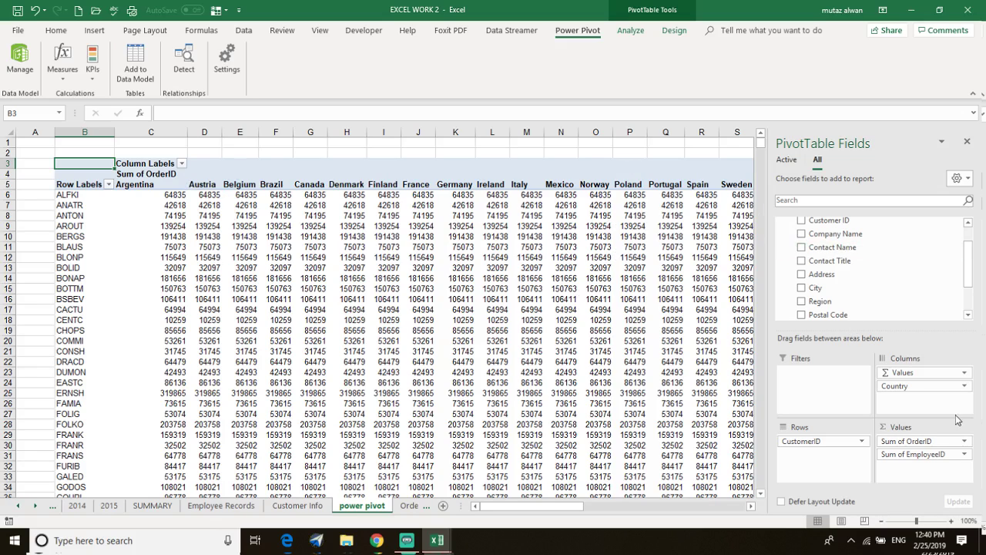
pyautogui.moveTo(907, 390); pyautogui.dragTo(825, 459)
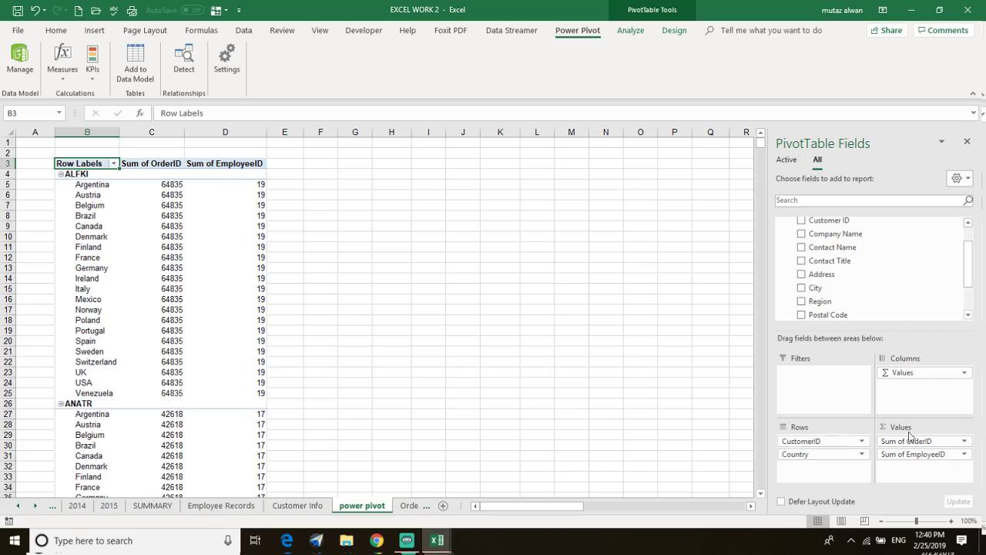
pyautogui.scroll(-1, 105, 385)
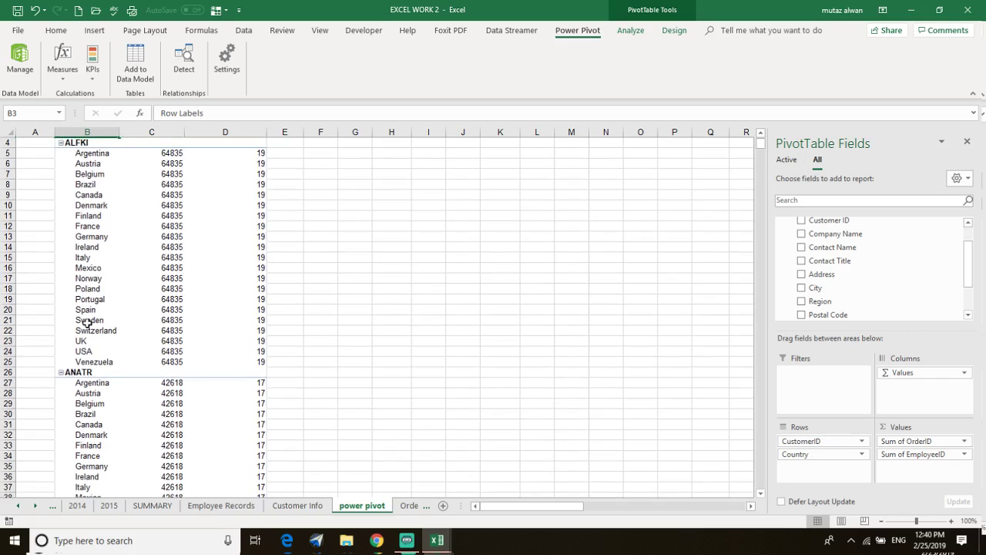
pyautogui.scroll(1, 86, 301)
pyautogui.scroll(-11, 97, 380)
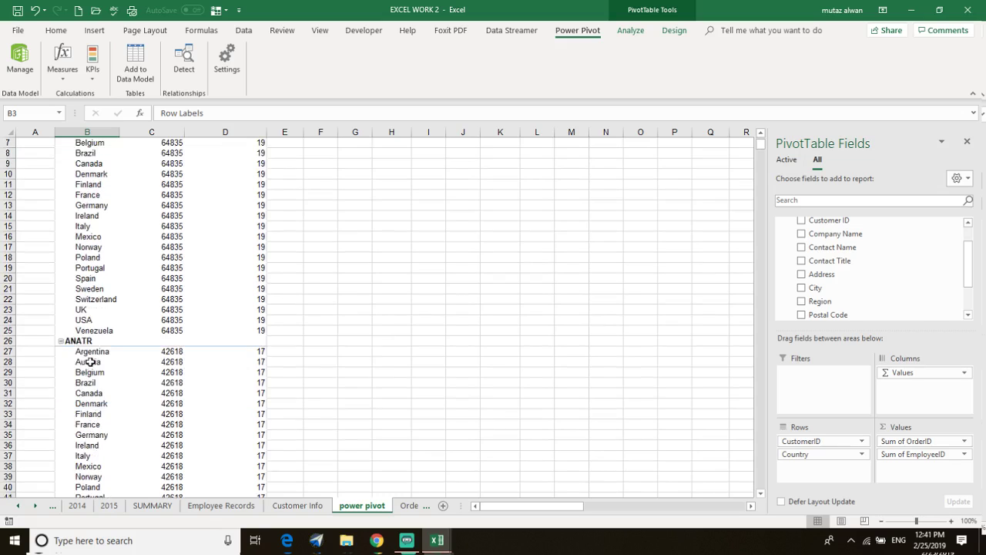
pyautogui.scroll(-3, 103, 386)
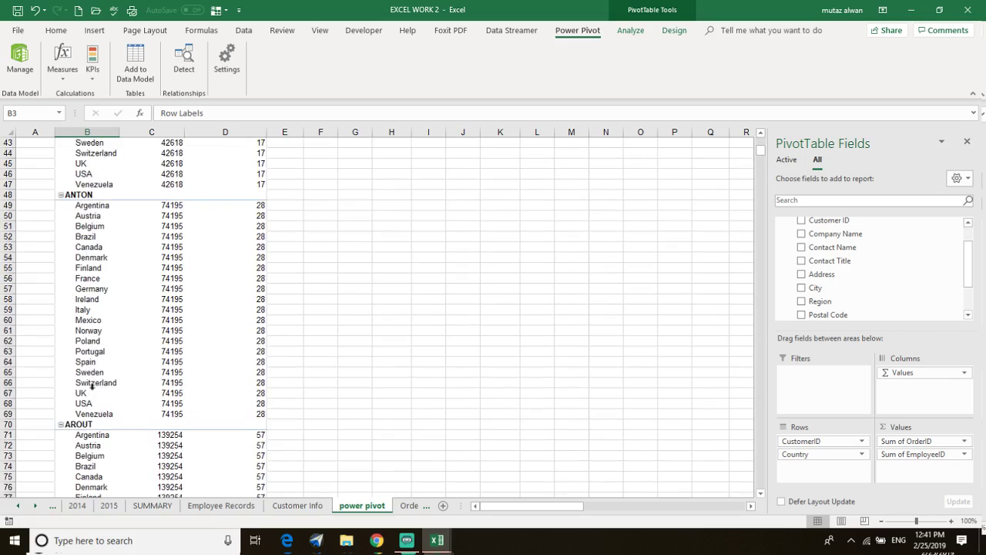
pyautogui.scroll(-4, 92, 387)
pyautogui.scroll(-2, 91, 324)
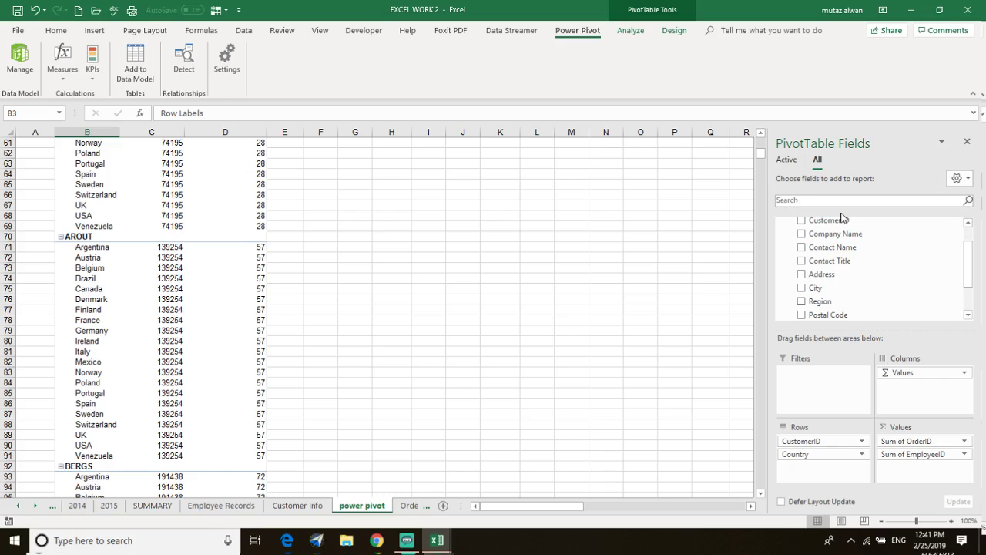
pyautogui.scroll(1, 844, 246)
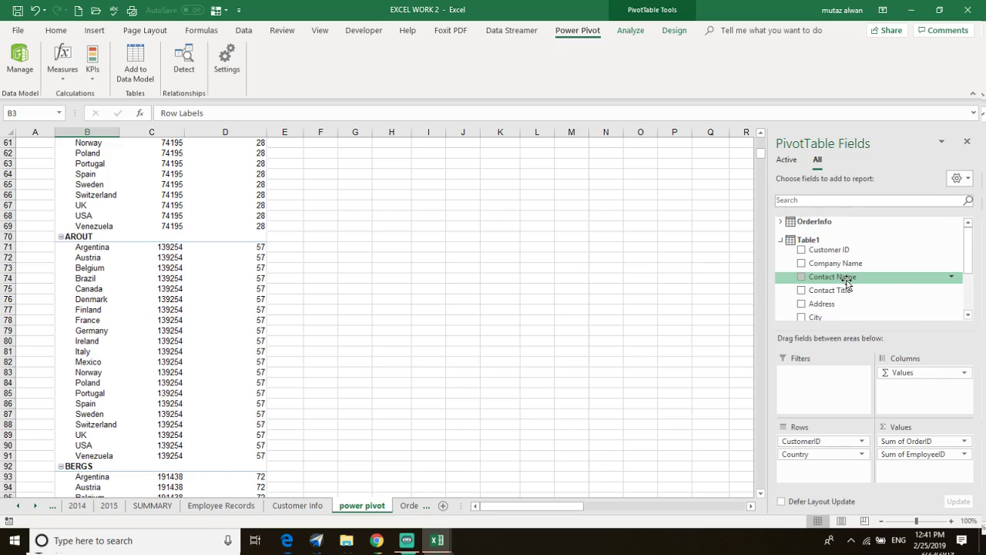
# Step: Add OrderInfo's RequiredDate as column headings and ShipCountry as a row level under Country
pyautogui.click(779, 222)
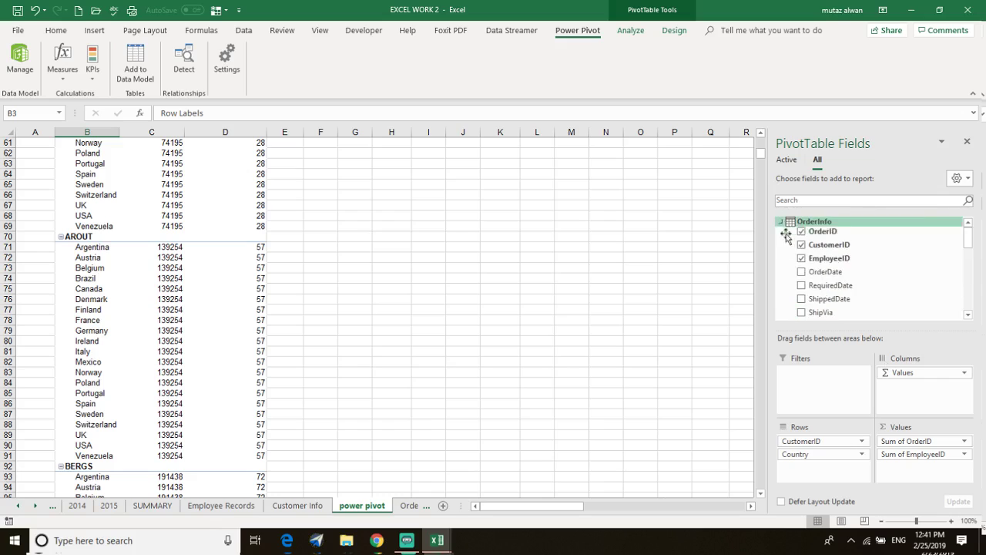
pyautogui.click(802, 285)
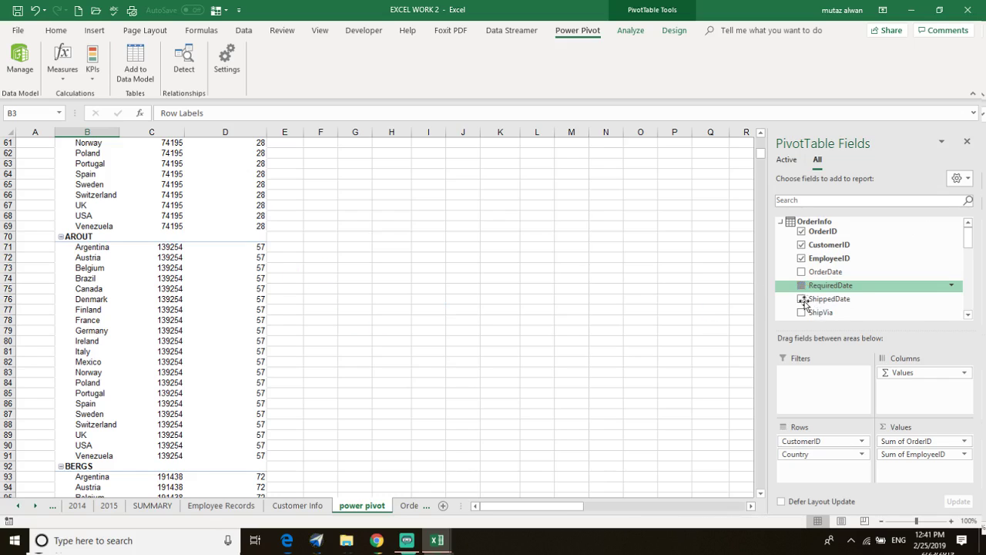
pyautogui.scroll(20, 401, 363)
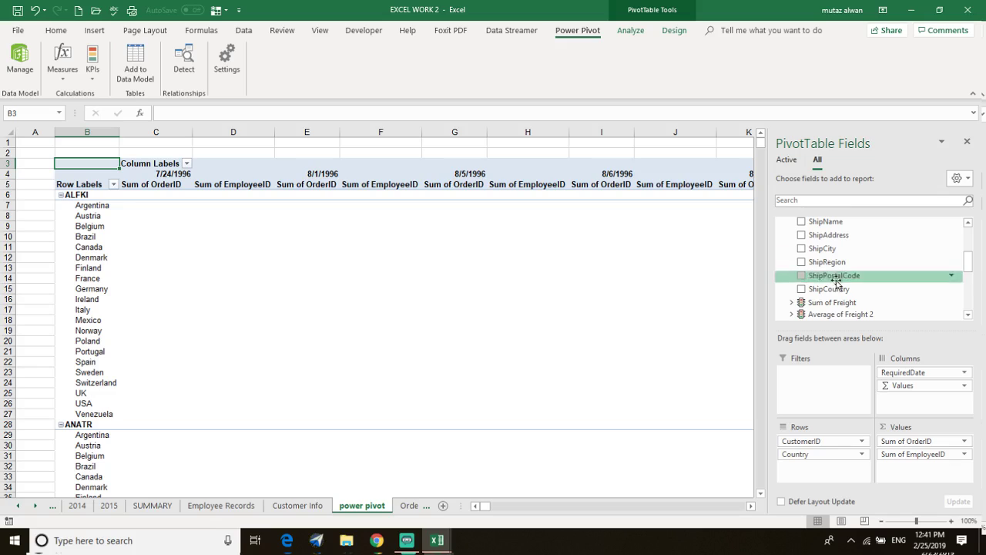
pyautogui.click(801, 289)
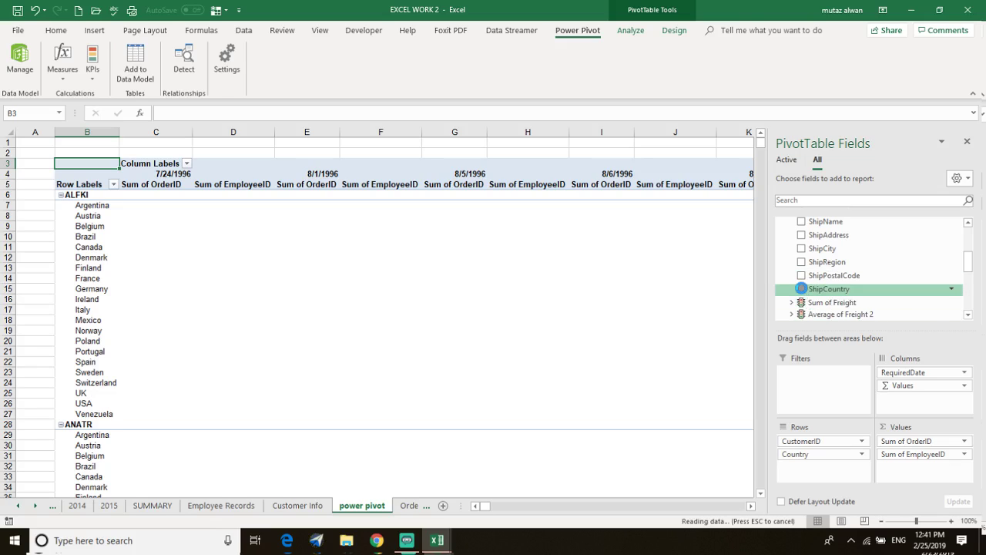